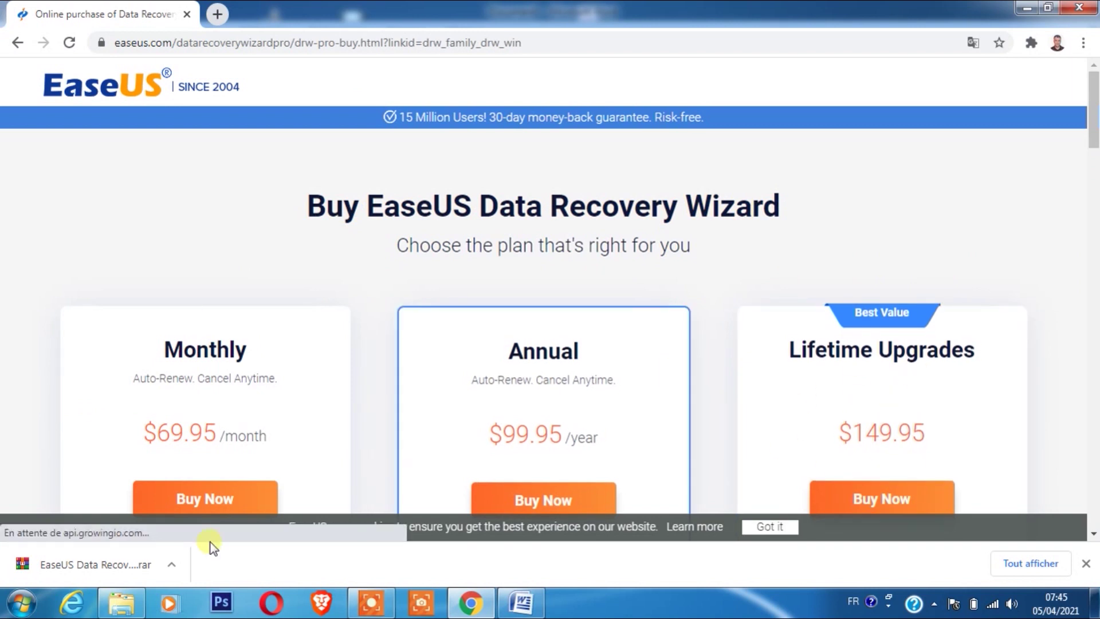
On DATA (D:), go to VIDEO6yitube > data-recovery and right-click the EaseUS TE 13.6 archive.
{"action": "left_click", "coordinate": [118, 606]}
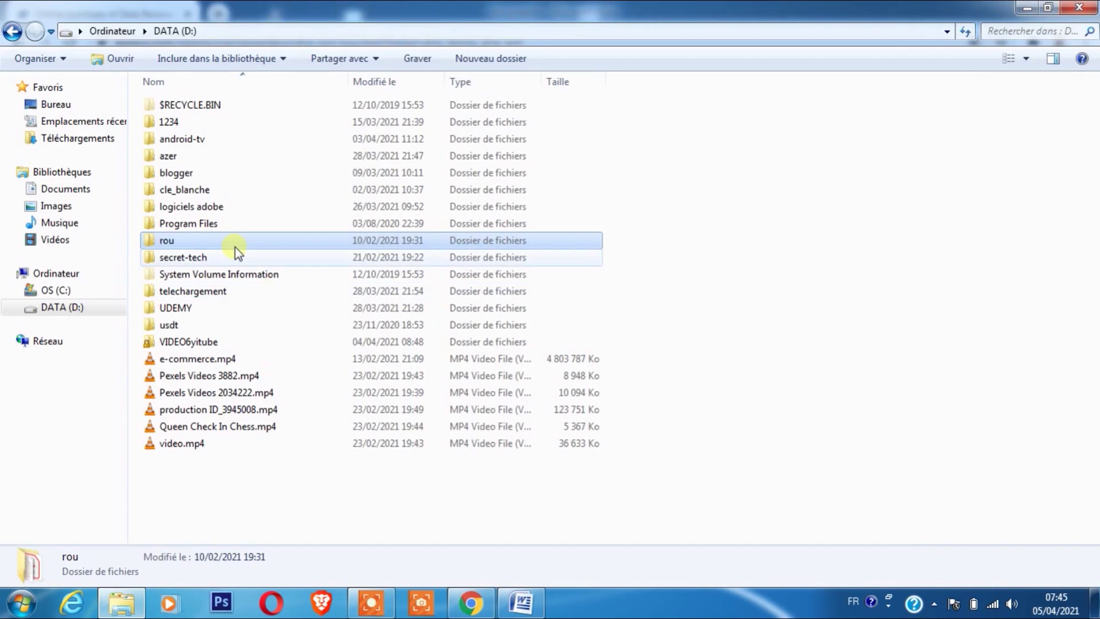
{"action": "left_click", "coordinate": [190, 341]}
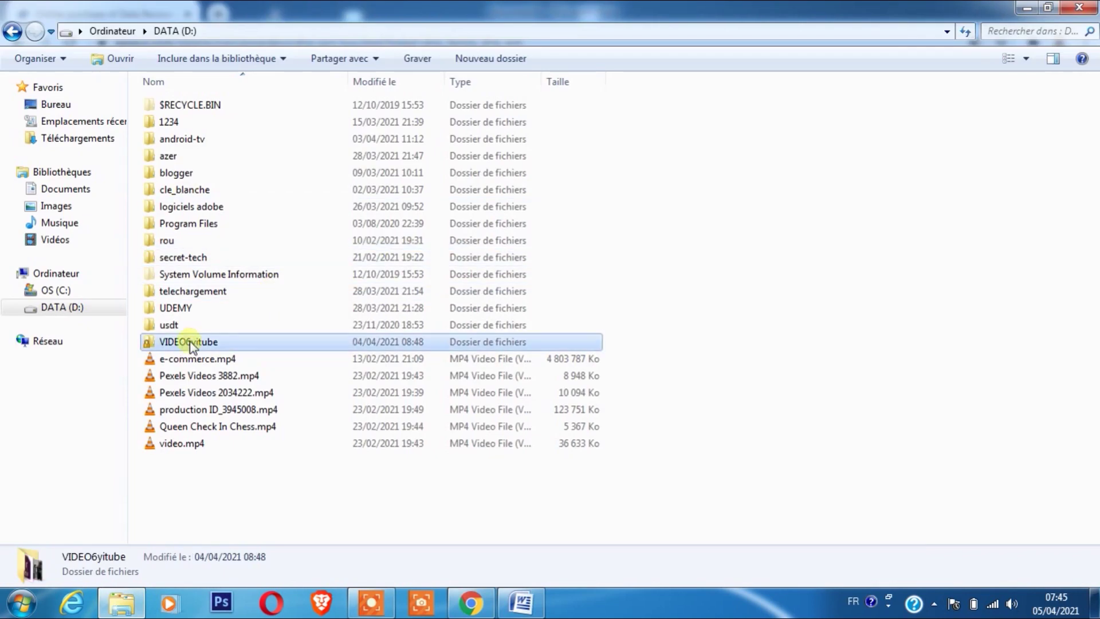
{"action": "double_click", "coordinate": [190, 341]}
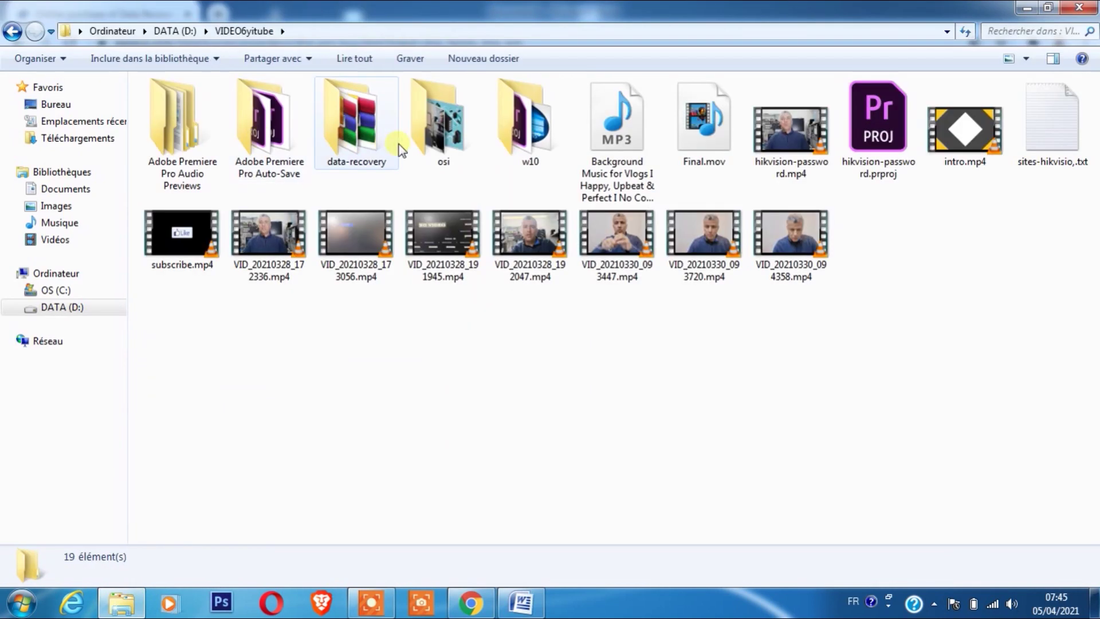
{"action": "left_click", "coordinate": [358, 147]}
{"action": "double_click", "coordinate": [358, 148]}
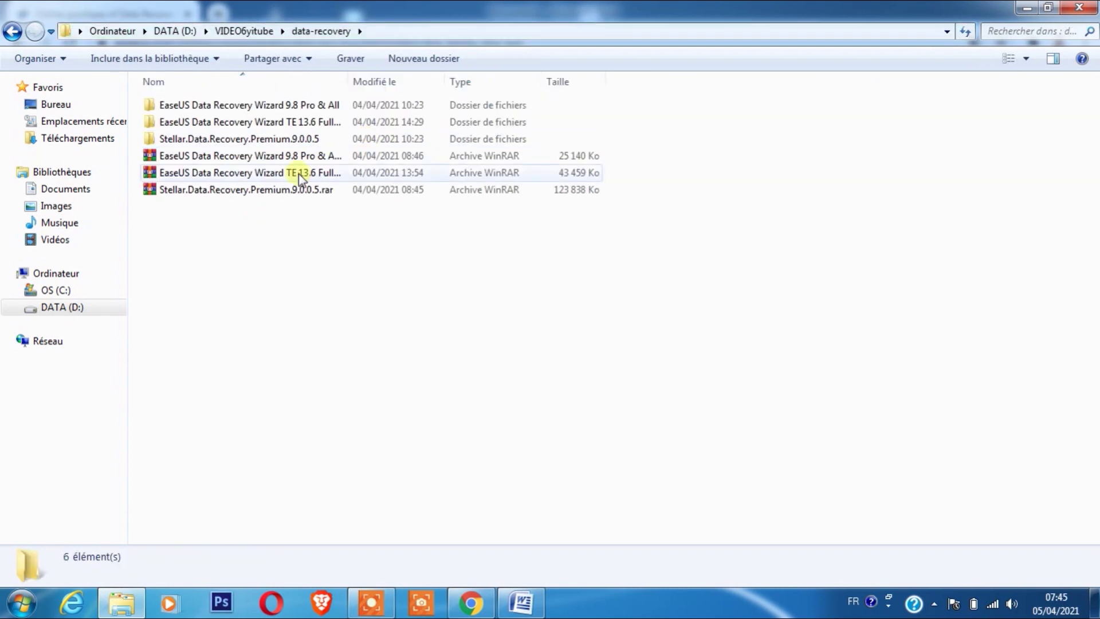
{"action": "left_click", "coordinate": [301, 170]}
{"action": "right_click", "coordinate": [301, 171]}
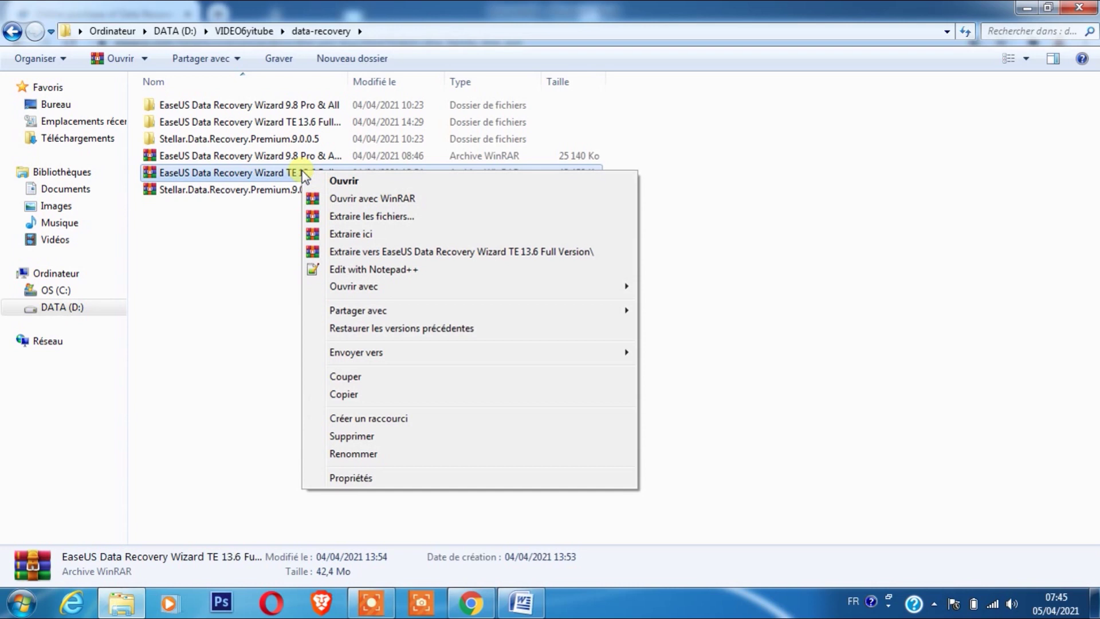
Extract the EaseUS TE 13.6 archive to its default folder using the archive password, declining all replacements.
{"action": "left_click", "coordinate": [338, 217]}
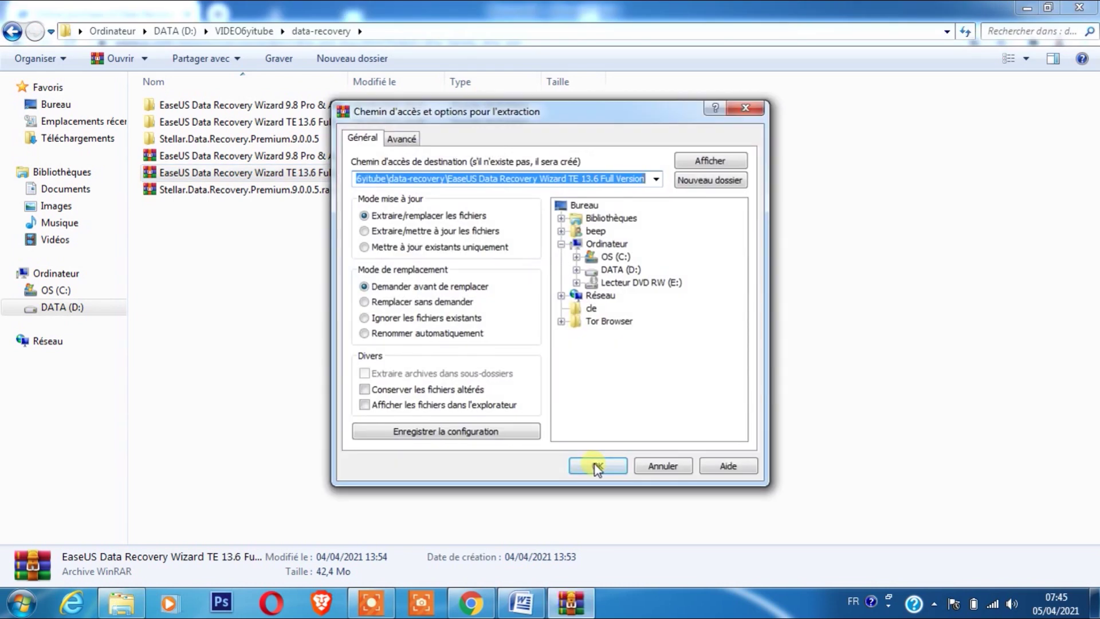
{"action": "left_click", "coordinate": [595, 465]}
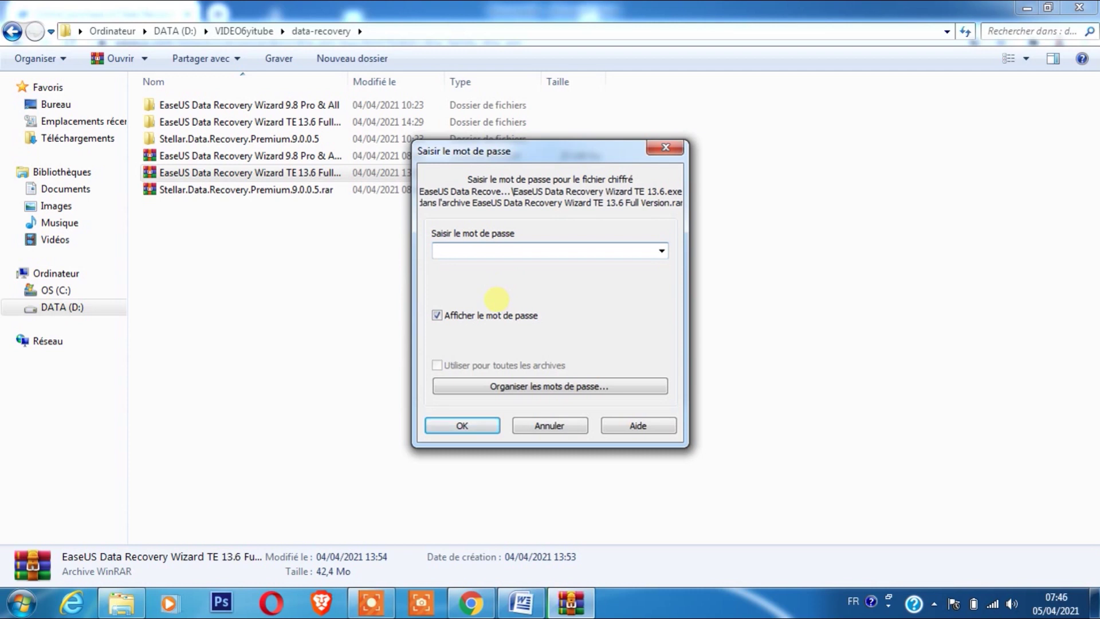
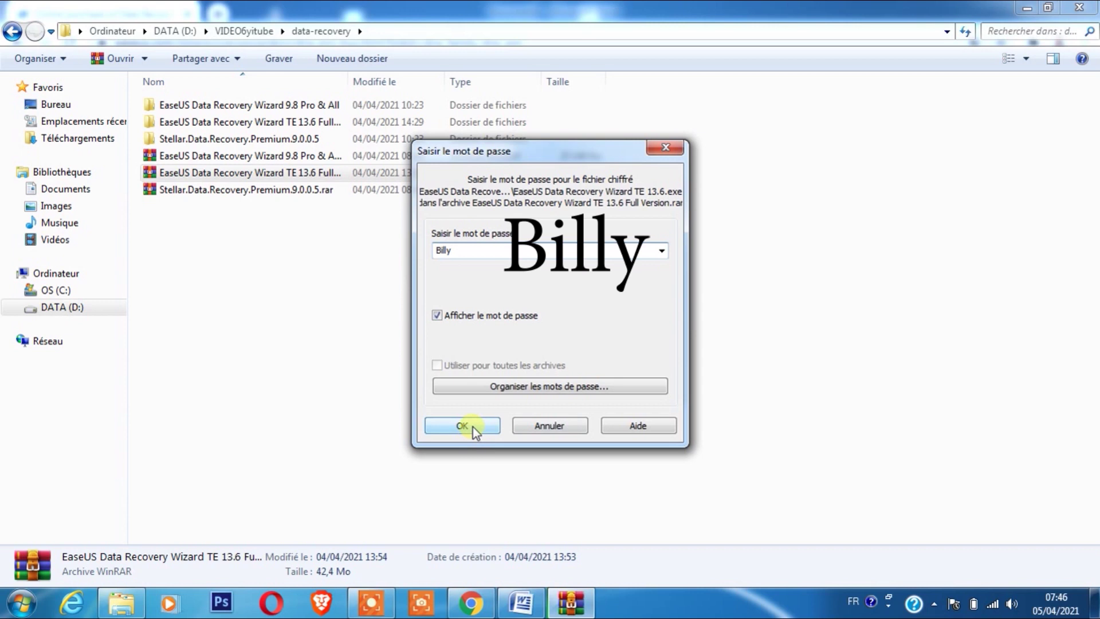
{"action": "left_click", "coordinate": [461, 424]}
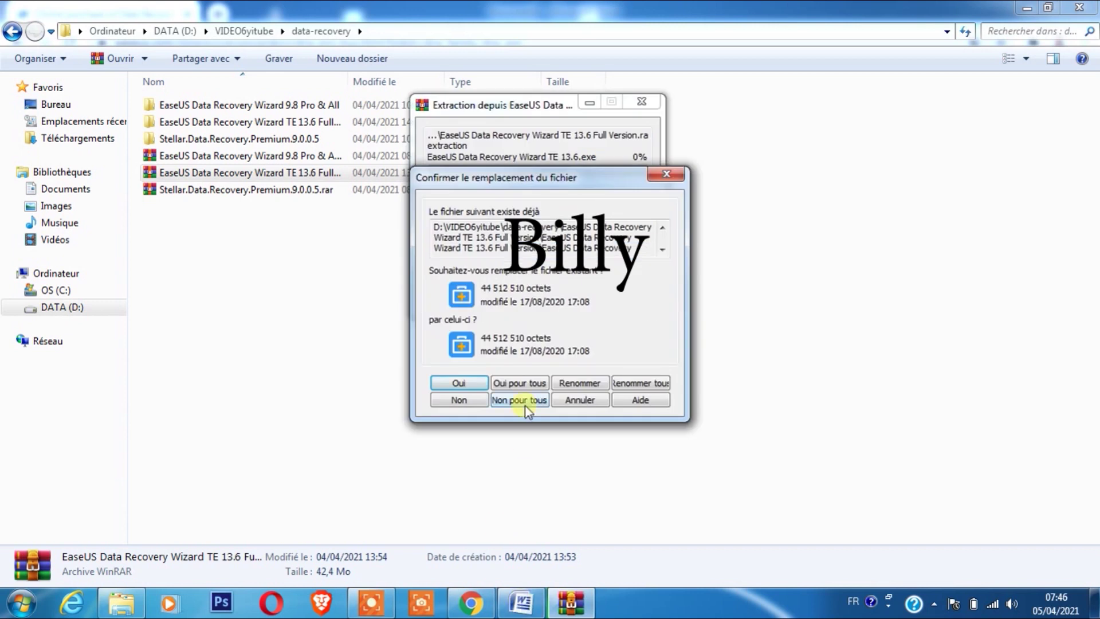
{"action": "left_click", "coordinate": [527, 408]}
{"action": "left_click", "coordinate": [521, 603]}
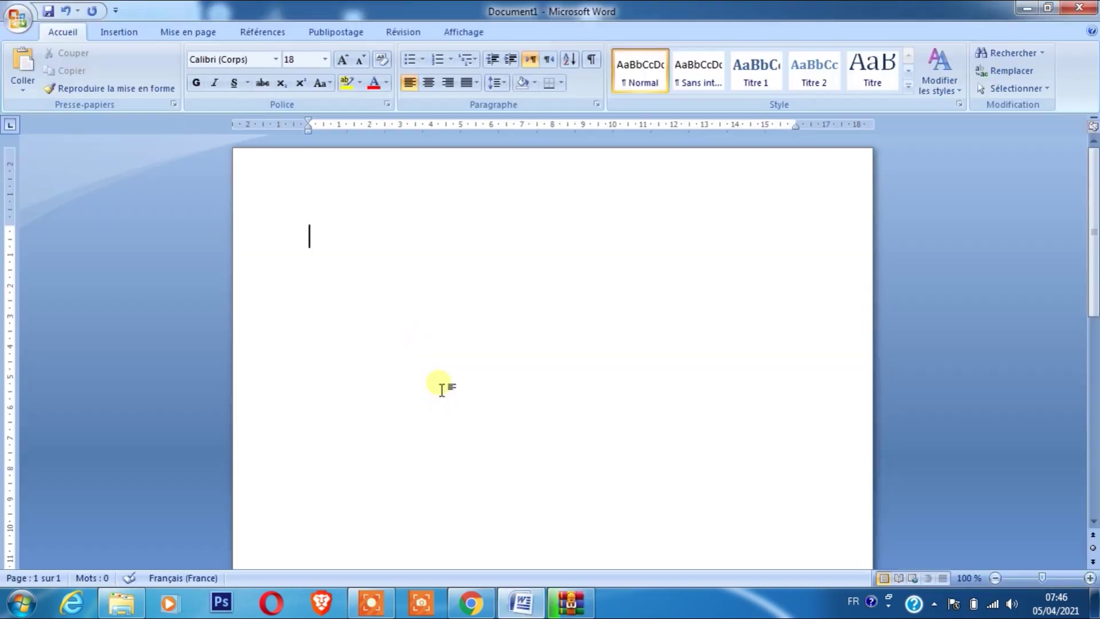
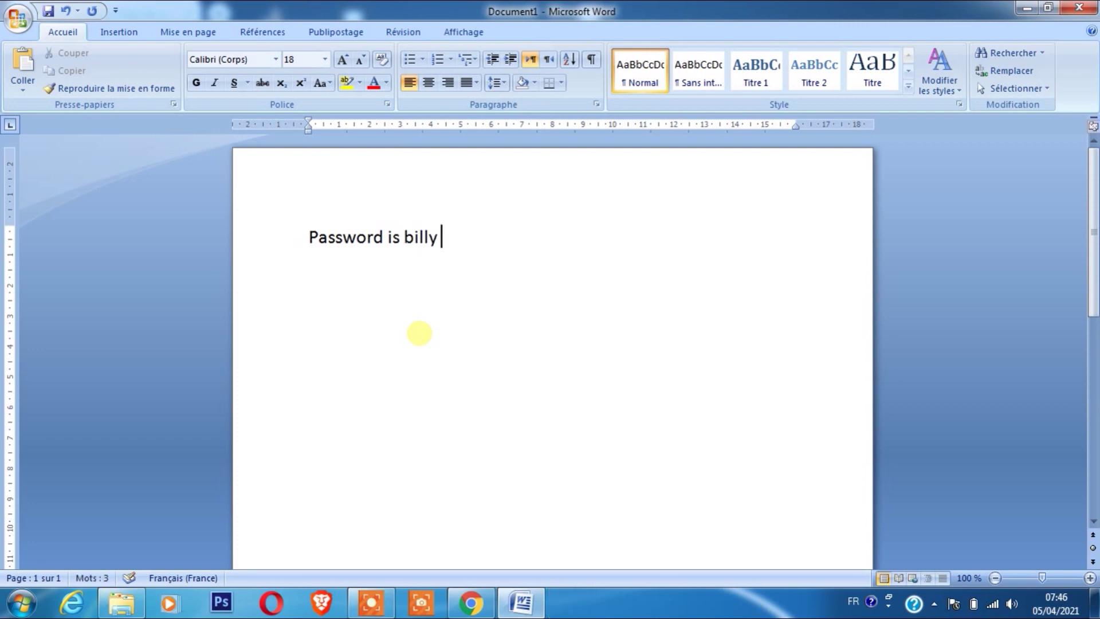
Type a line giving the archive password and a first draft of the download line.
{"action": "key", "text": "Return"}
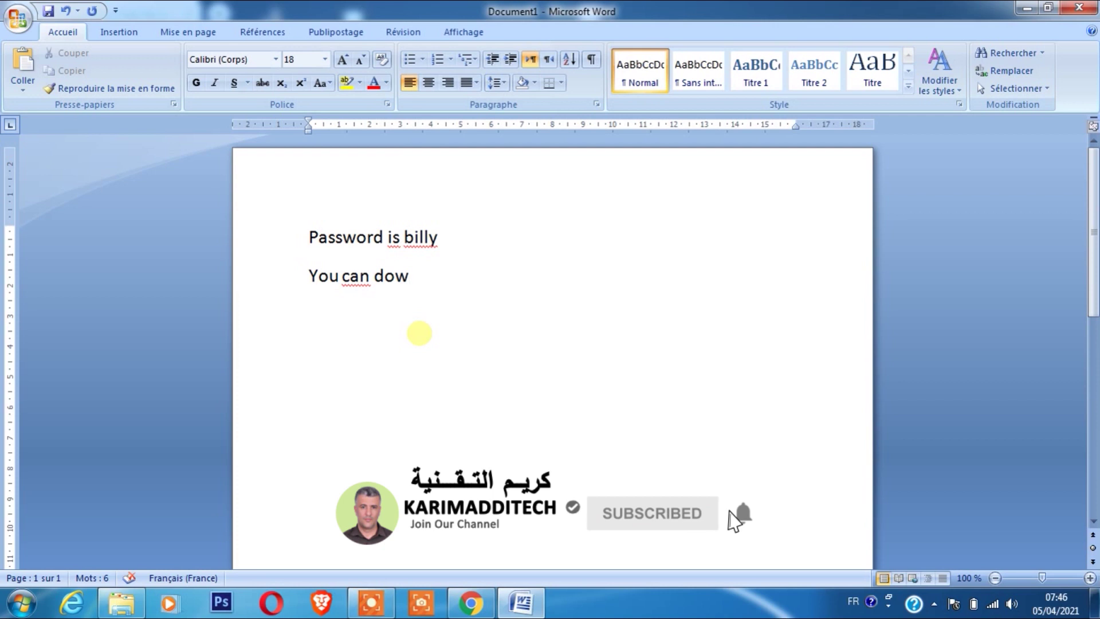
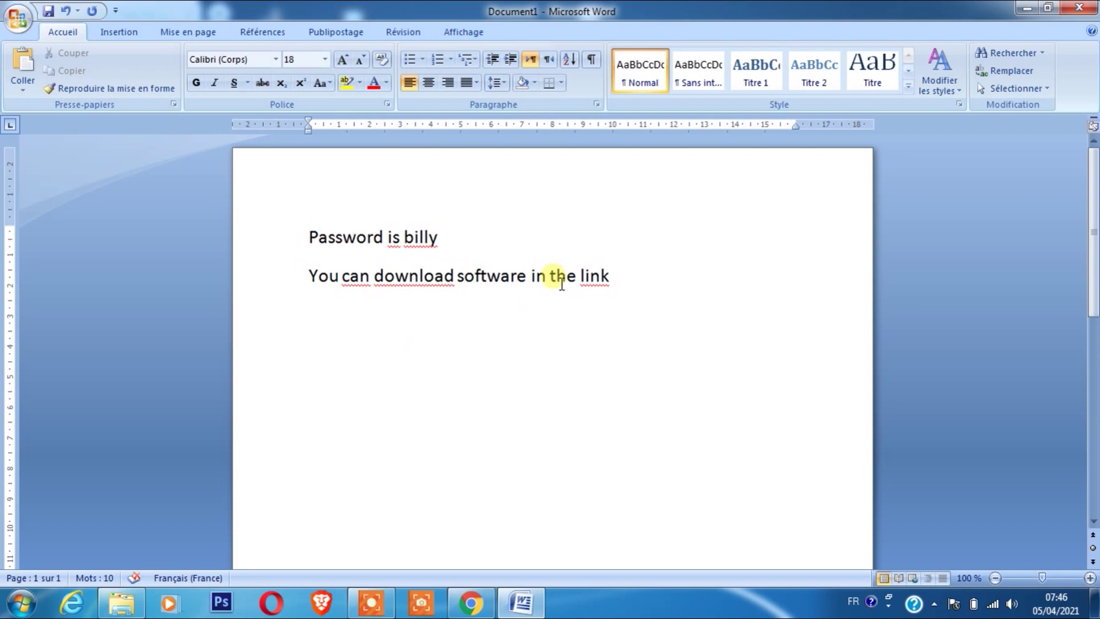
Rewrite the second line as 'you can download soft to link in bottom'.
{"action": "left_click_drag", "start_coordinate": [619, 284], "coordinate": [228, 297]}
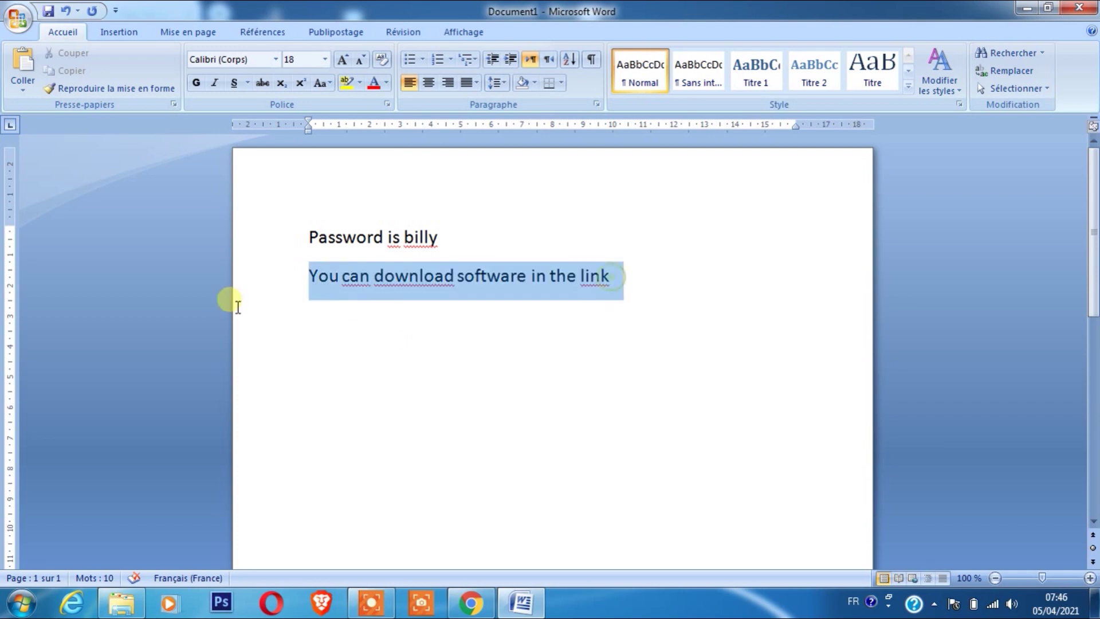
{"action": "key", "text": "BackSpace"}
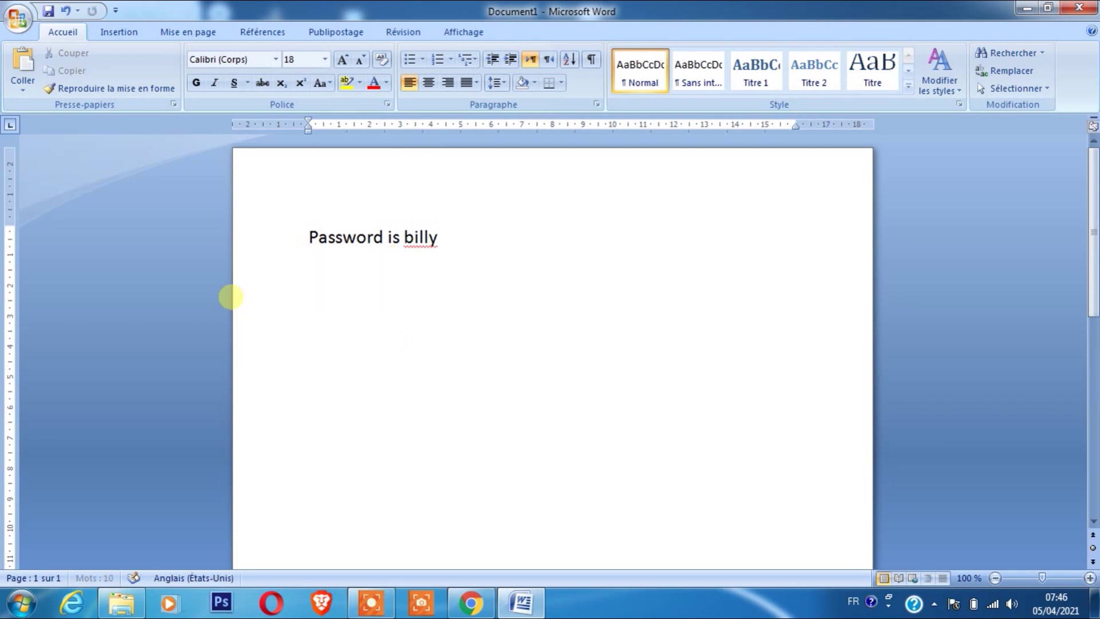
{"action": "type", "text": "you can "}
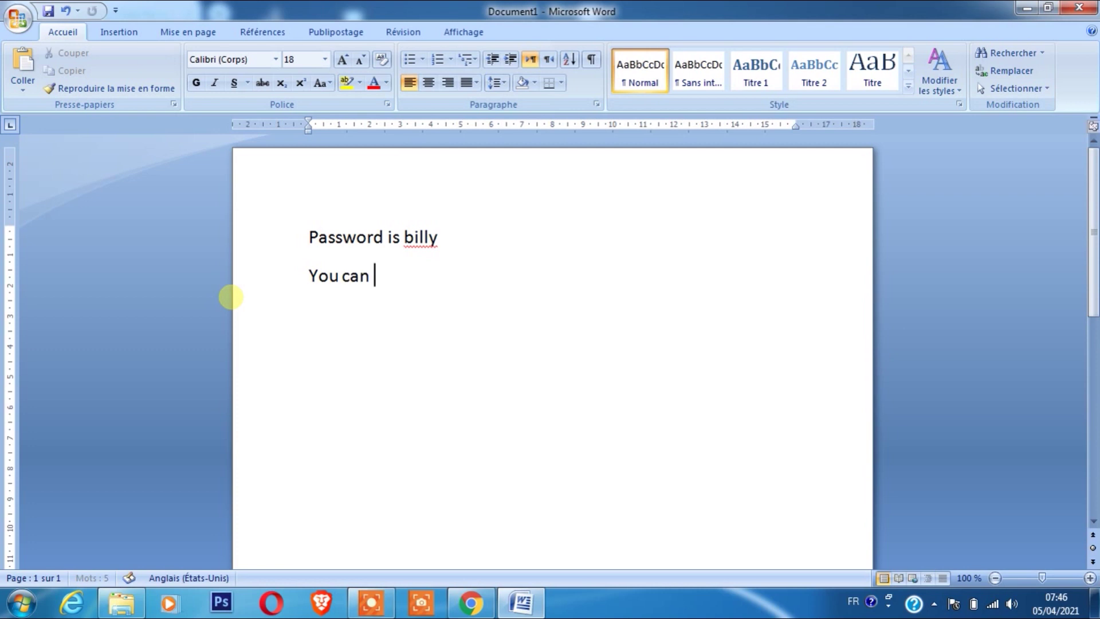
{"action": "type", "text": "downd"}
{"action": "key", "text": "BackSpace"}
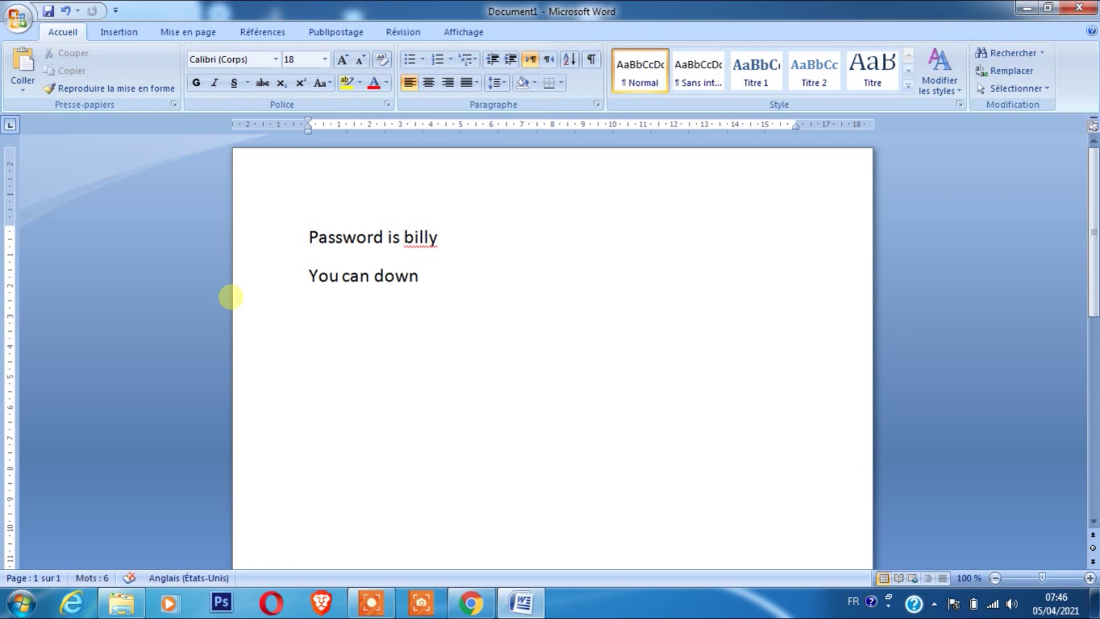
{"action": "type", "text": "load so"}
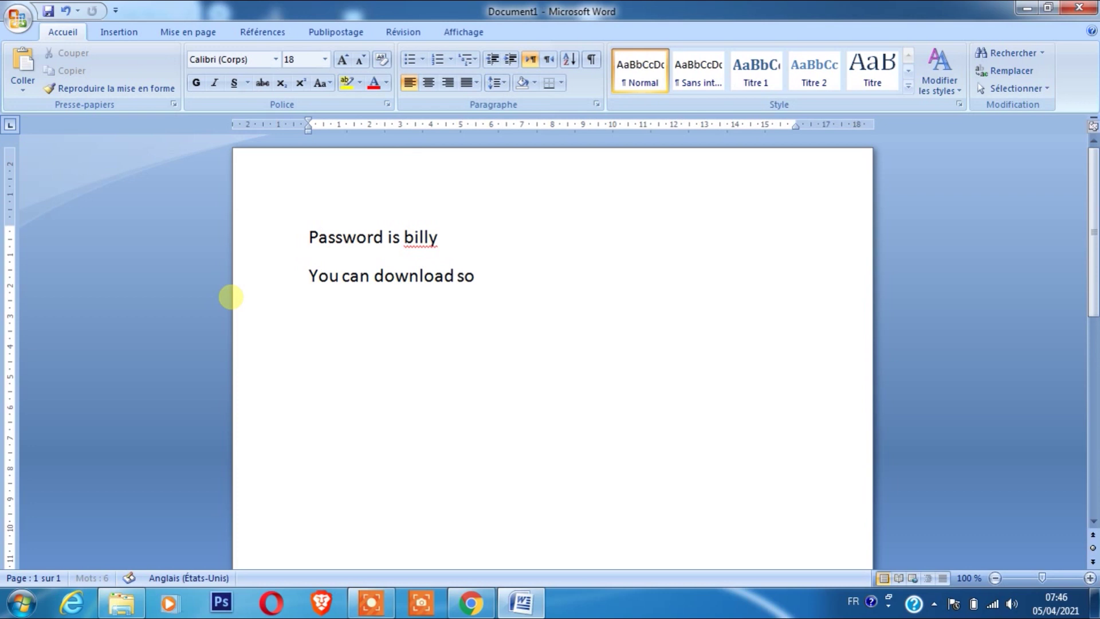
{"action": "type", "text": "ft to link in"}
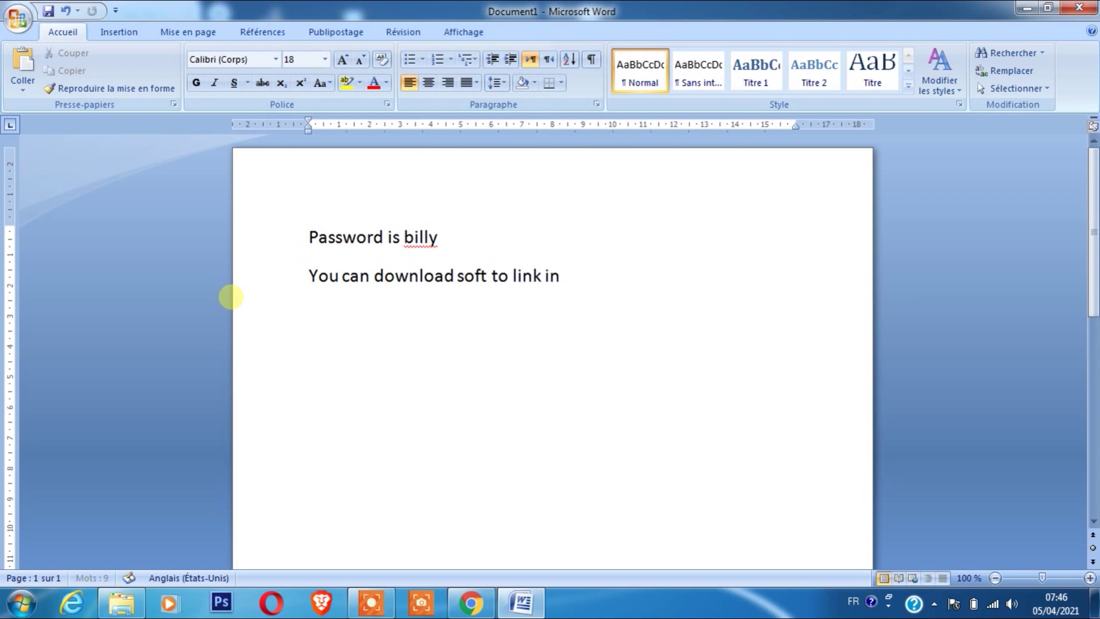
{"action": "type", "text": " bottom"}
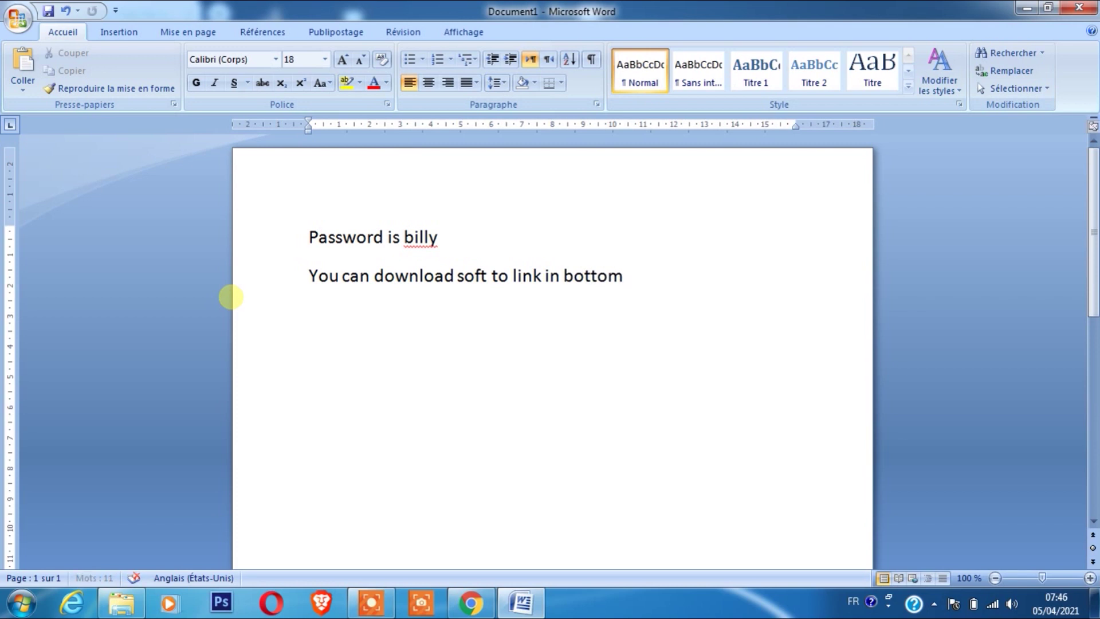
{"action": "key", "text": "Return"}
In the data-recovery window, open EaseUS Data Recovery Wizard TE 13.6 and its Full Version subfolder.
{"action": "left_click", "coordinate": [462, 610]}
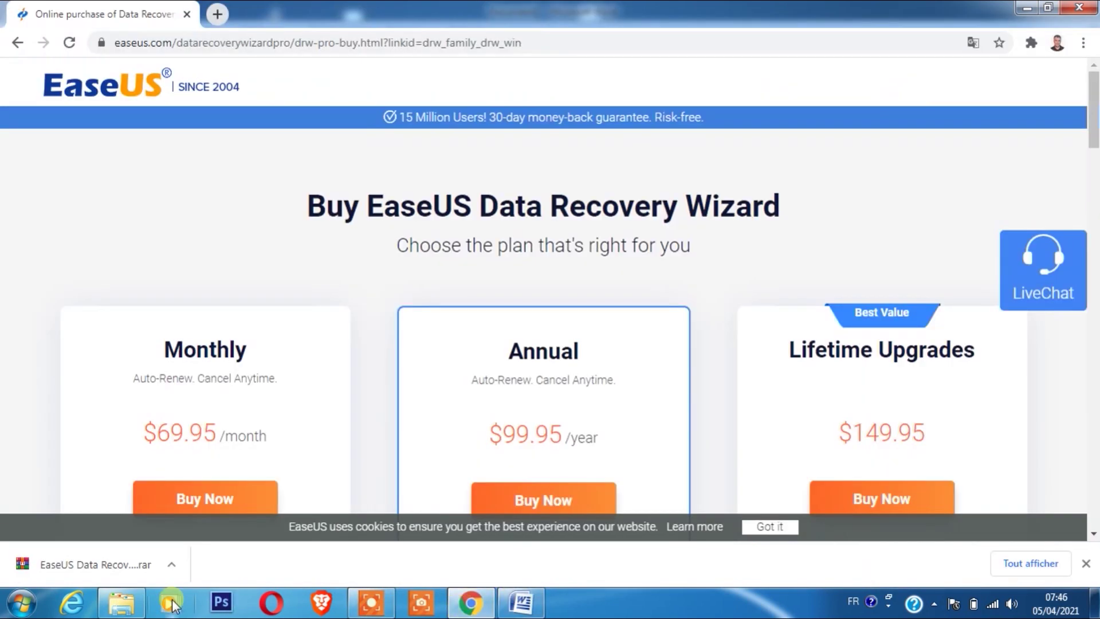
{"action": "left_click", "coordinate": [122, 603]}
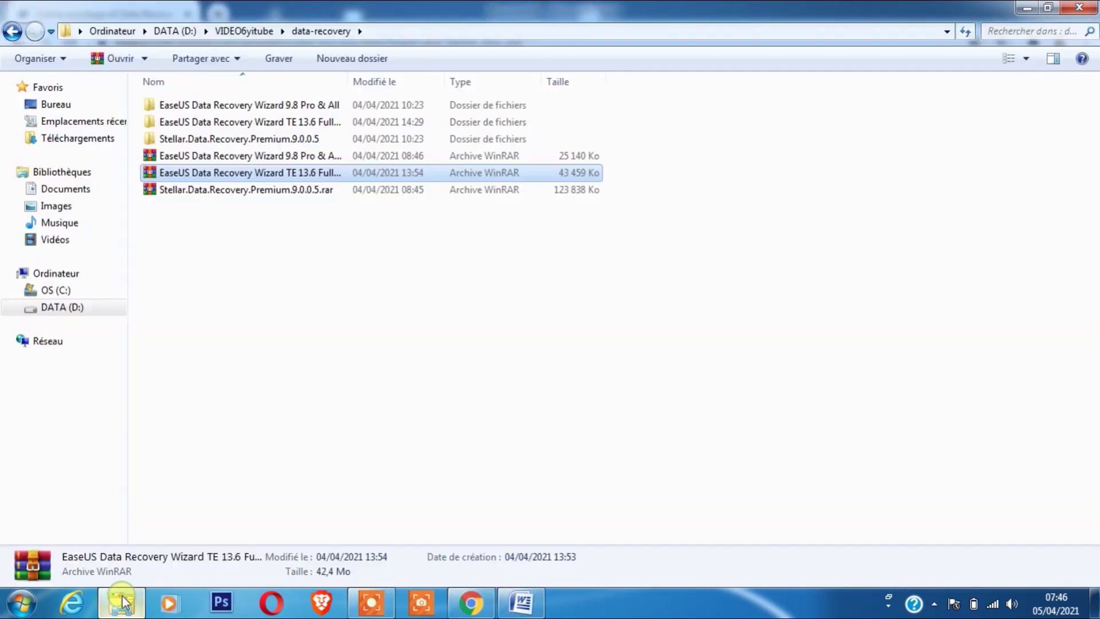
{"action": "left_click", "coordinate": [242, 121]}
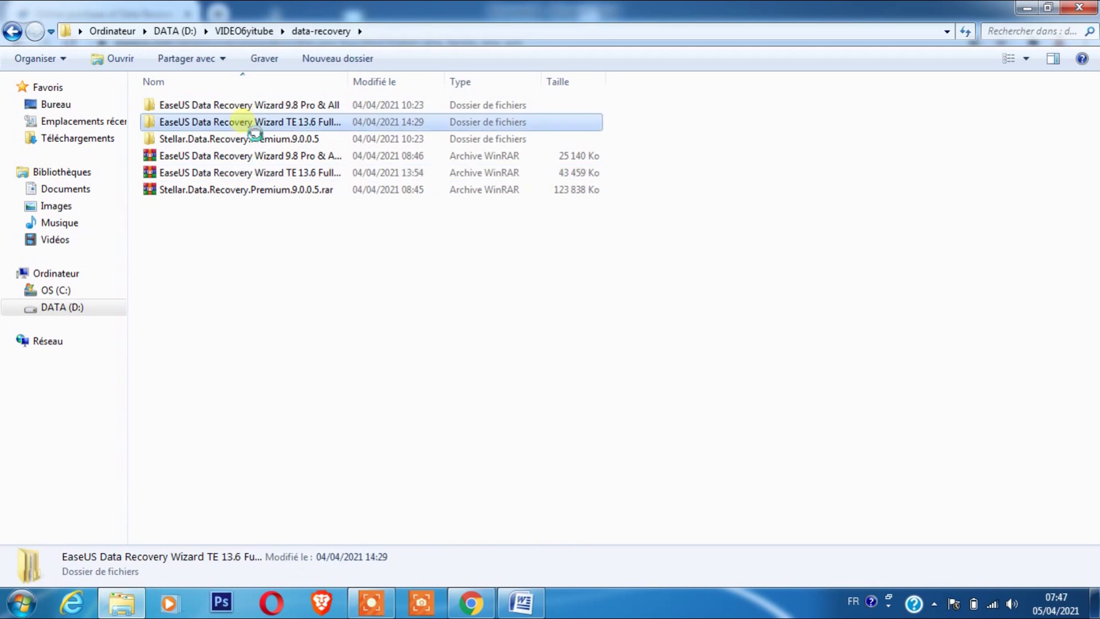
{"action": "double_click", "coordinate": [243, 121]}
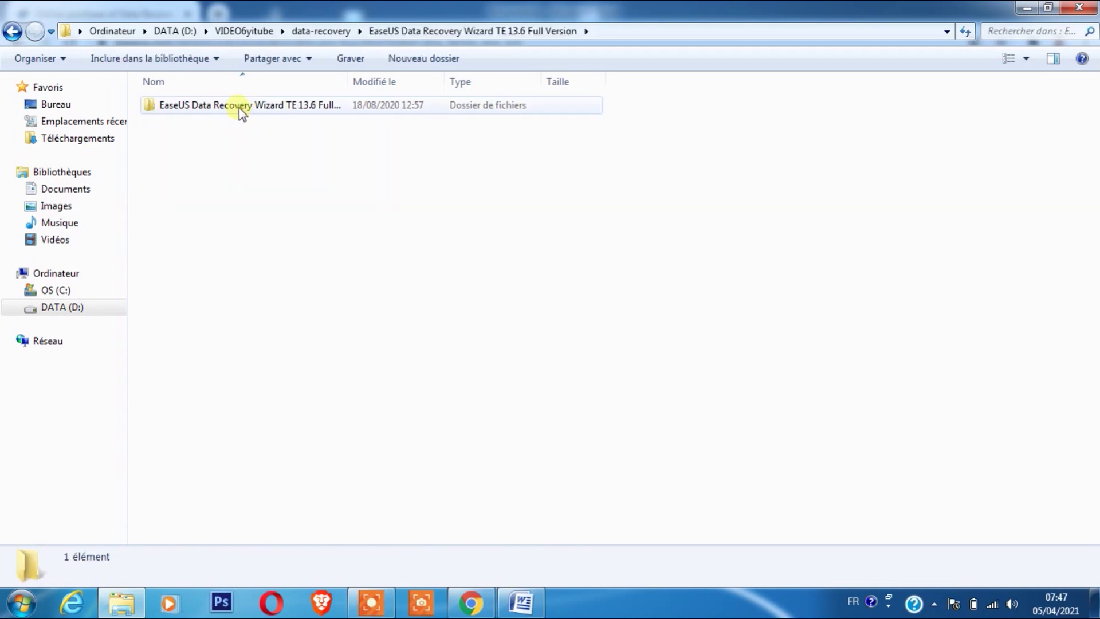
{"action": "double_click", "coordinate": [238, 107]}
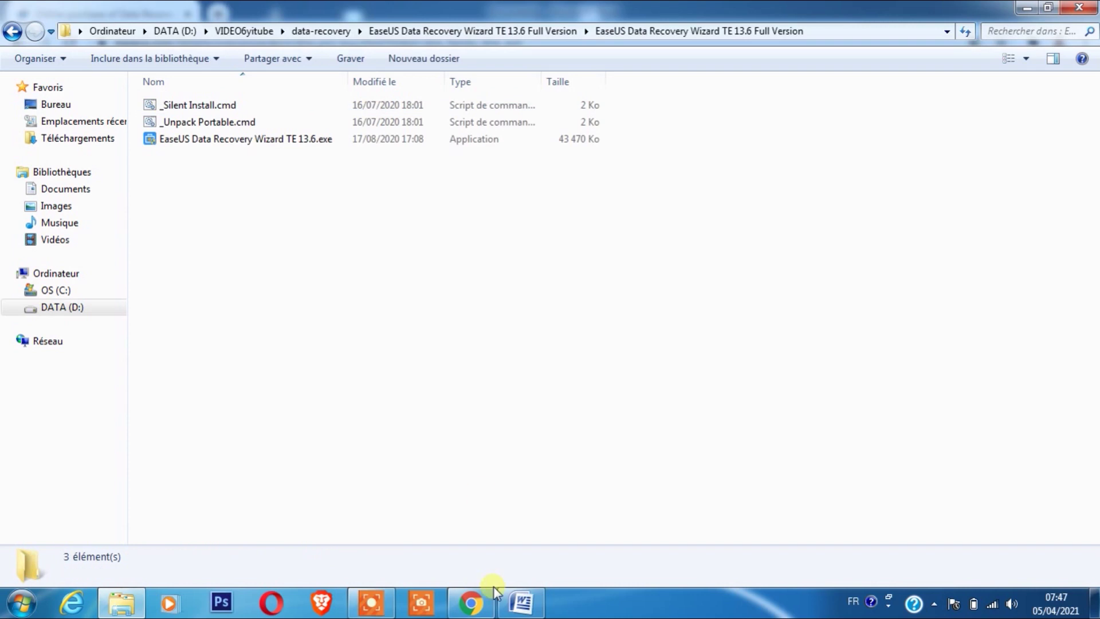
Type 'close internet connection and setup software' as the third Word note line.
{"action": "left_click", "coordinate": [522, 608]}
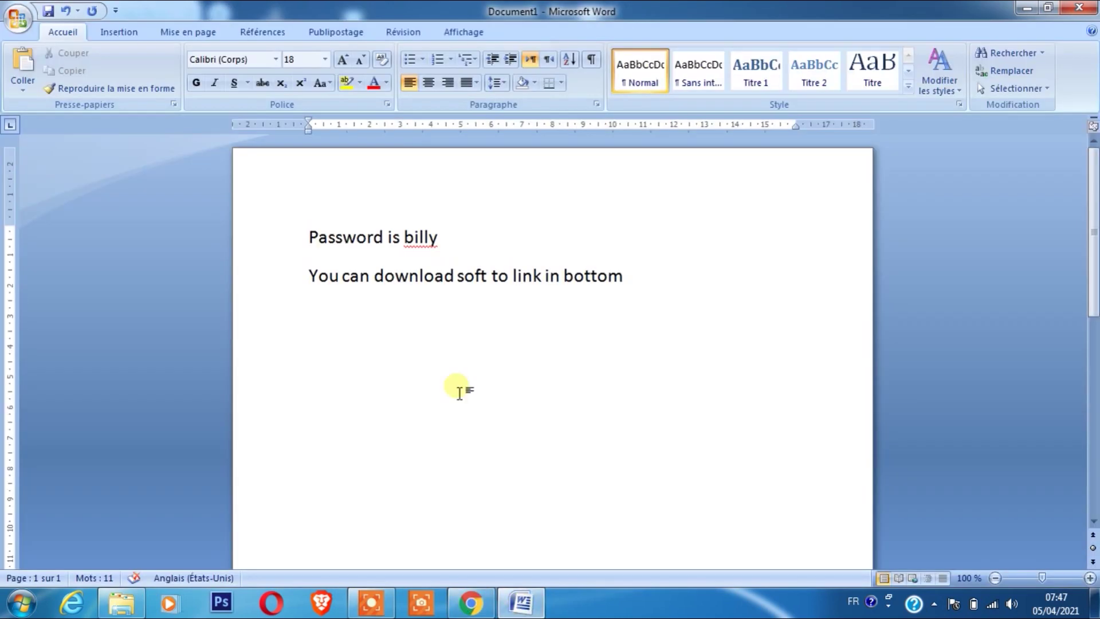
{"action": "type", "text": "close intern"}
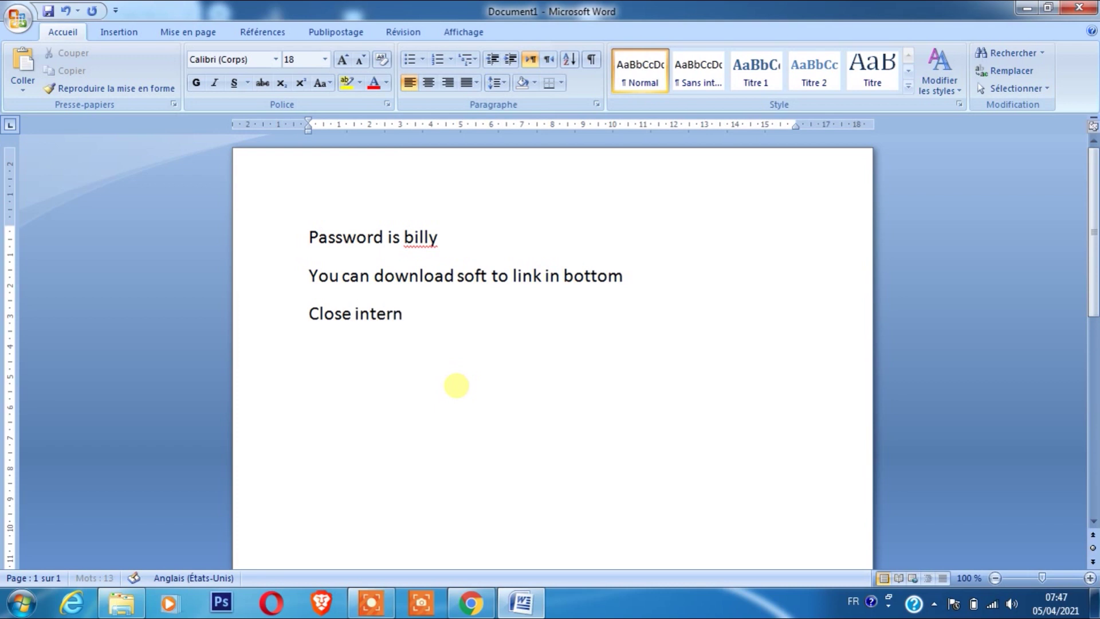
{"action": "type", "text": "et connection "}
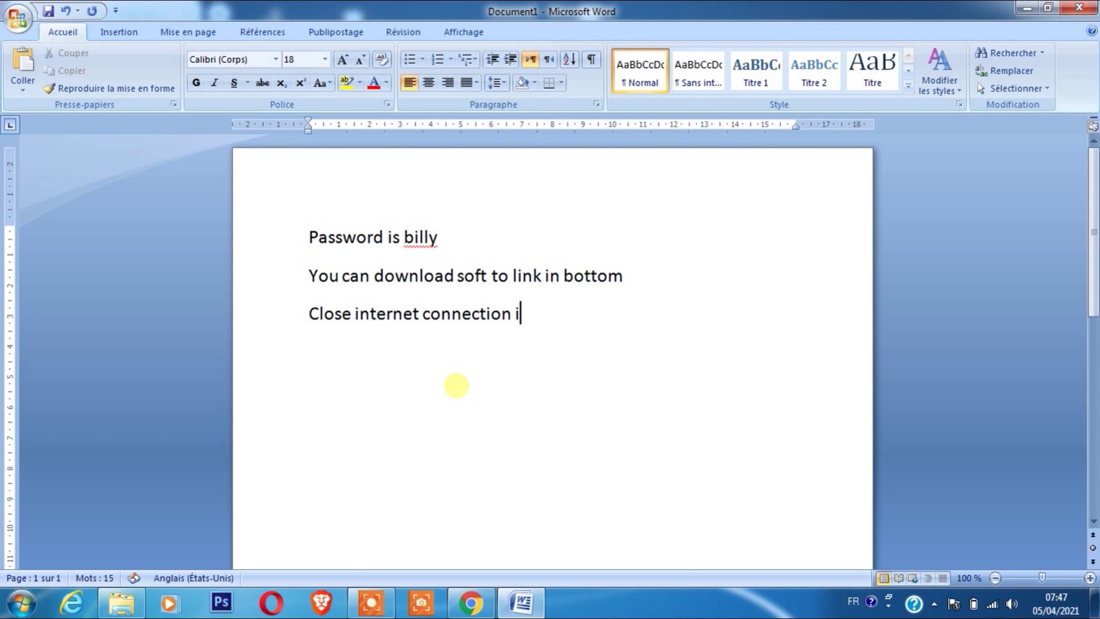
{"action": "type", "text": "a,"}
{"action": "key", "text": "BackSpace"}
{"action": "type", "text": "nd set"}
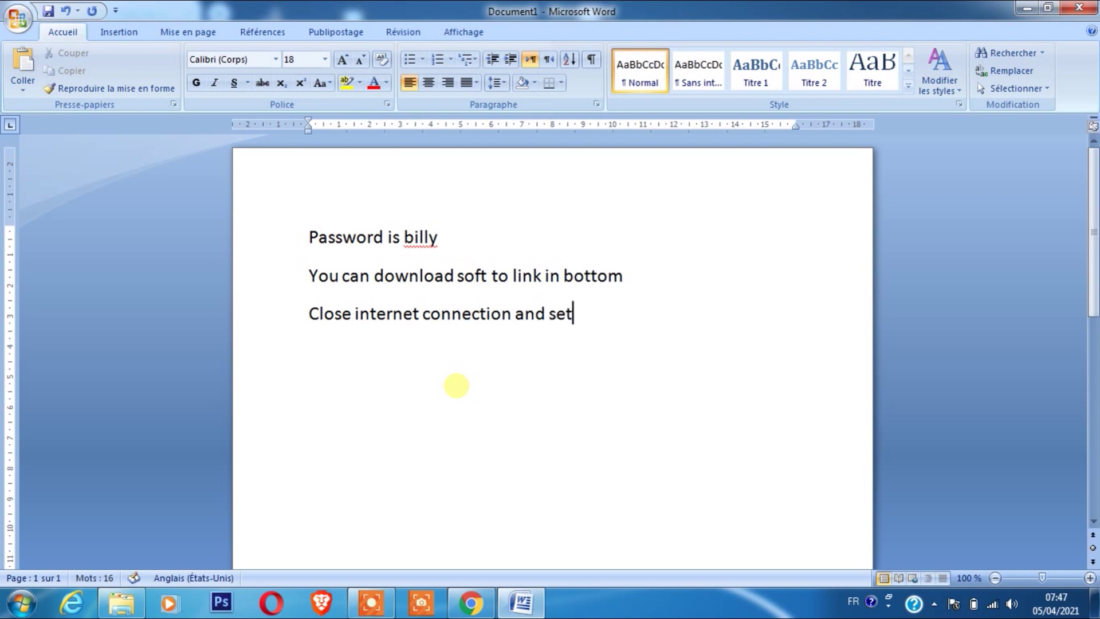
{"action": "type", "text": "up software"}
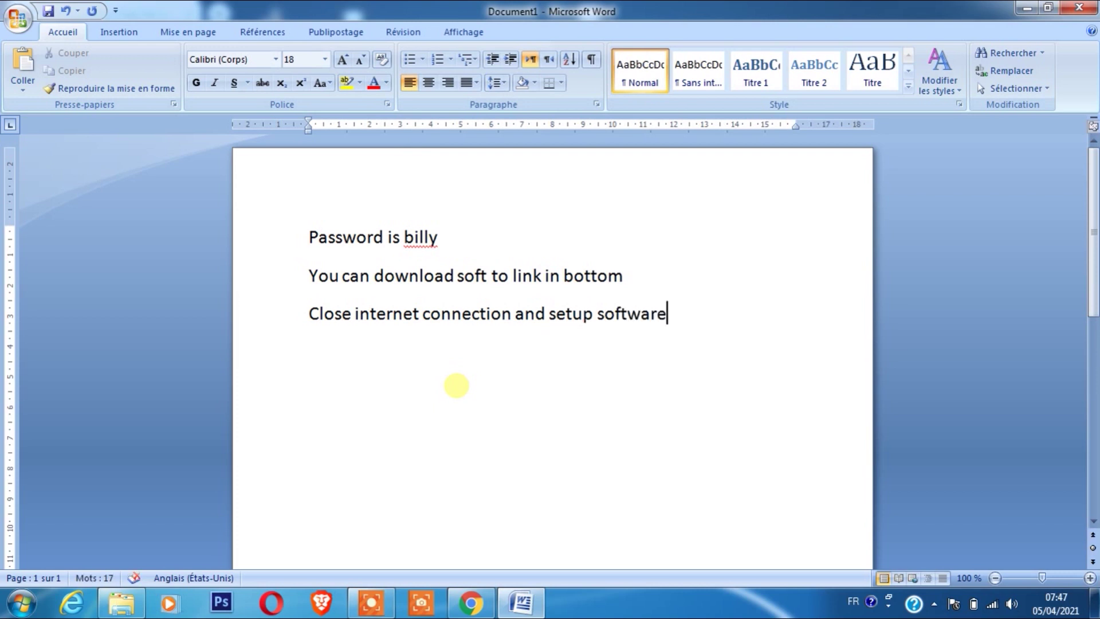
{"action": "key", "text": "Return"}
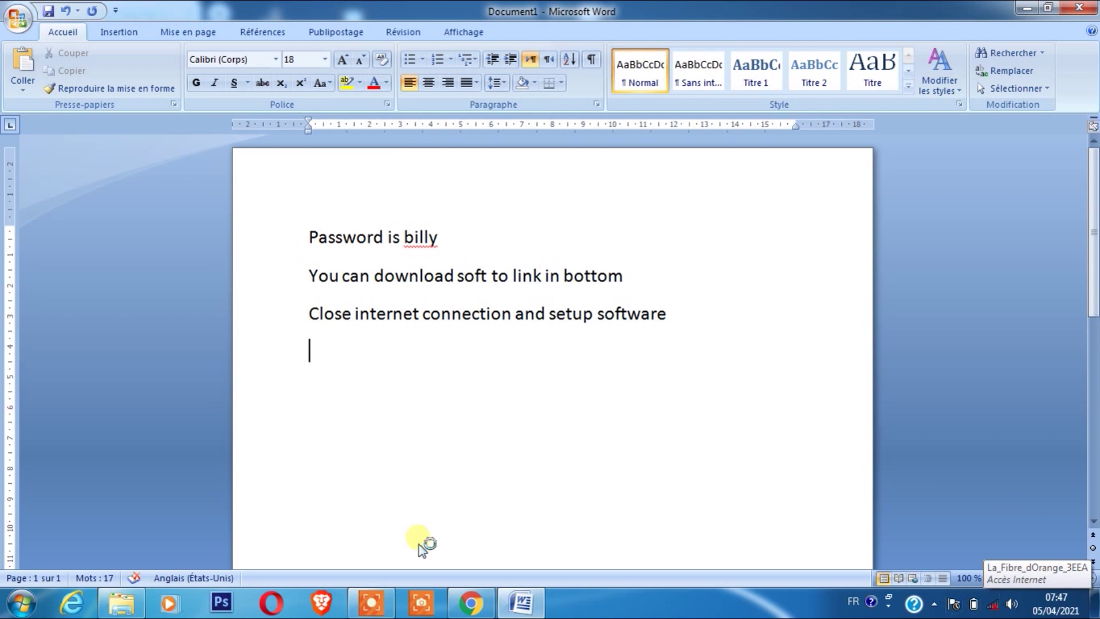
{"action": "left_click", "coordinate": [122, 602]}
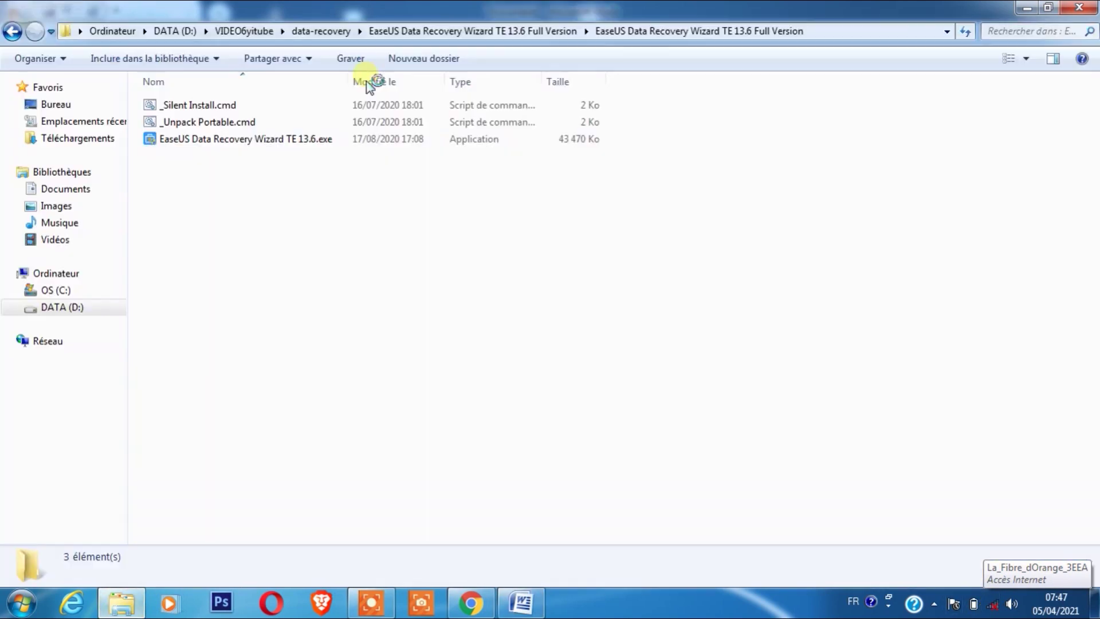
Run EaseUS Data Recovery Wizard TE 13.6.exe and accept every default setup page to begin installing.
{"action": "left_click", "coordinate": [212, 136]}
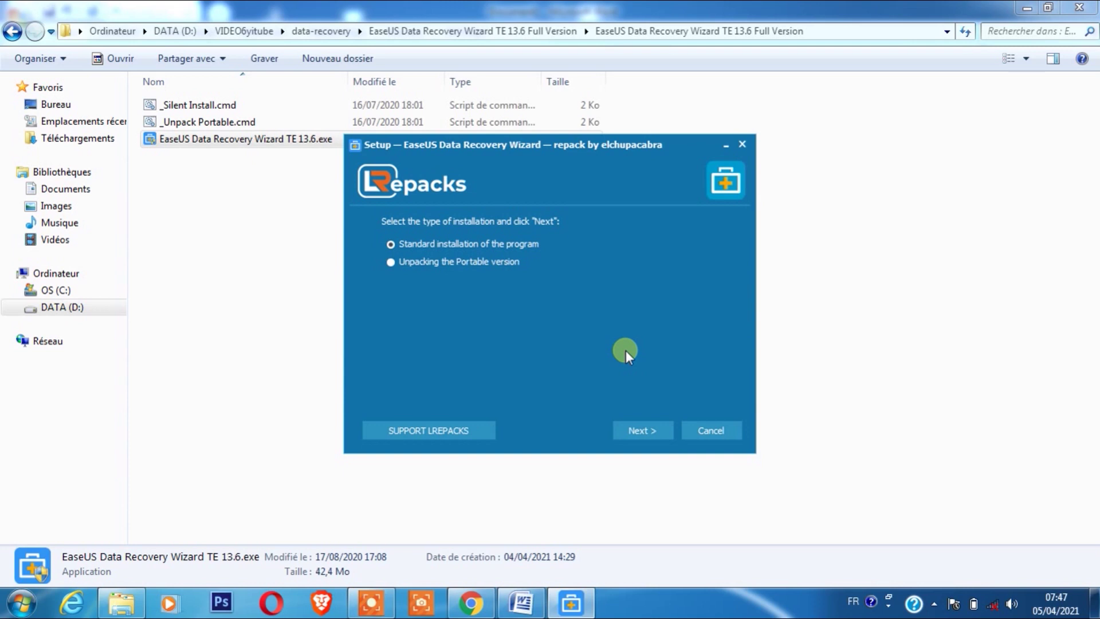
{"action": "left_click", "coordinate": [638, 430]}
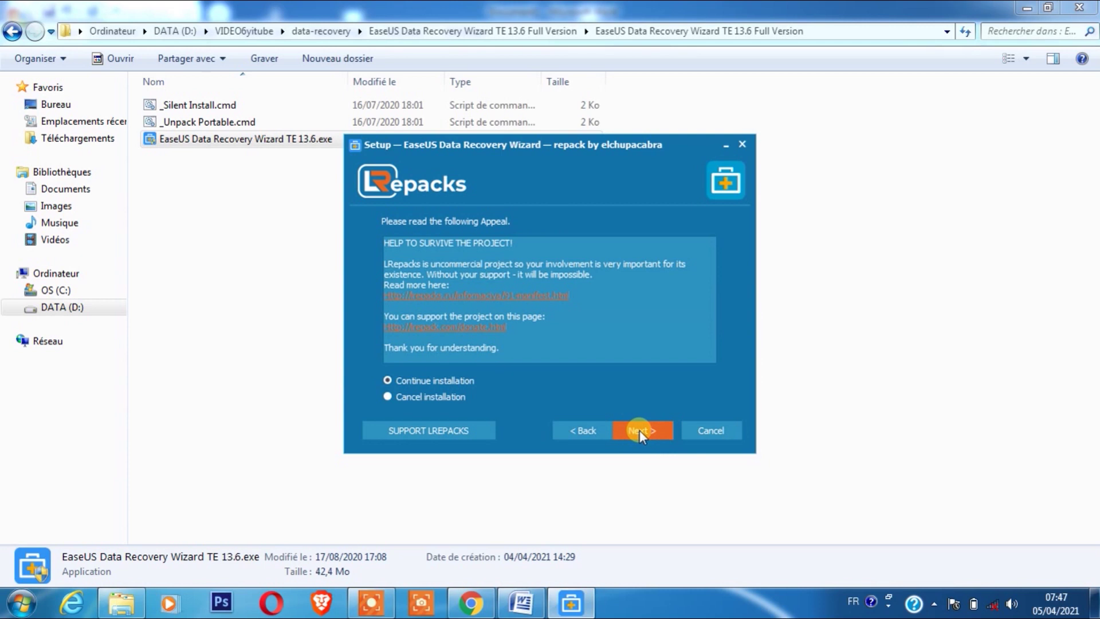
{"action": "left_click", "coordinate": [638, 429]}
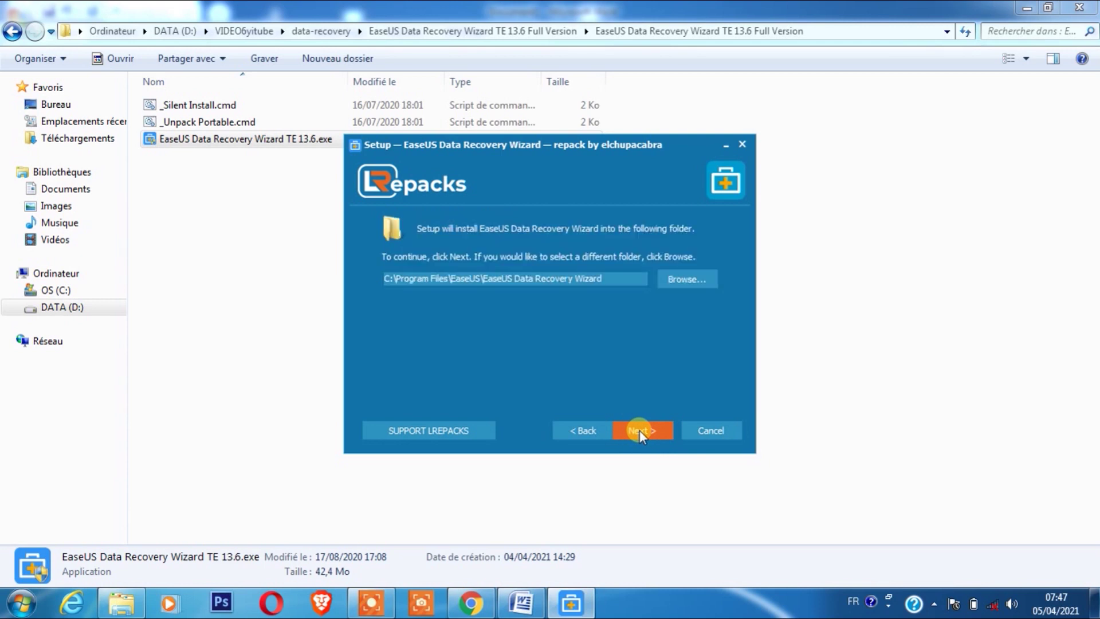
{"action": "left_click", "coordinate": [638, 430]}
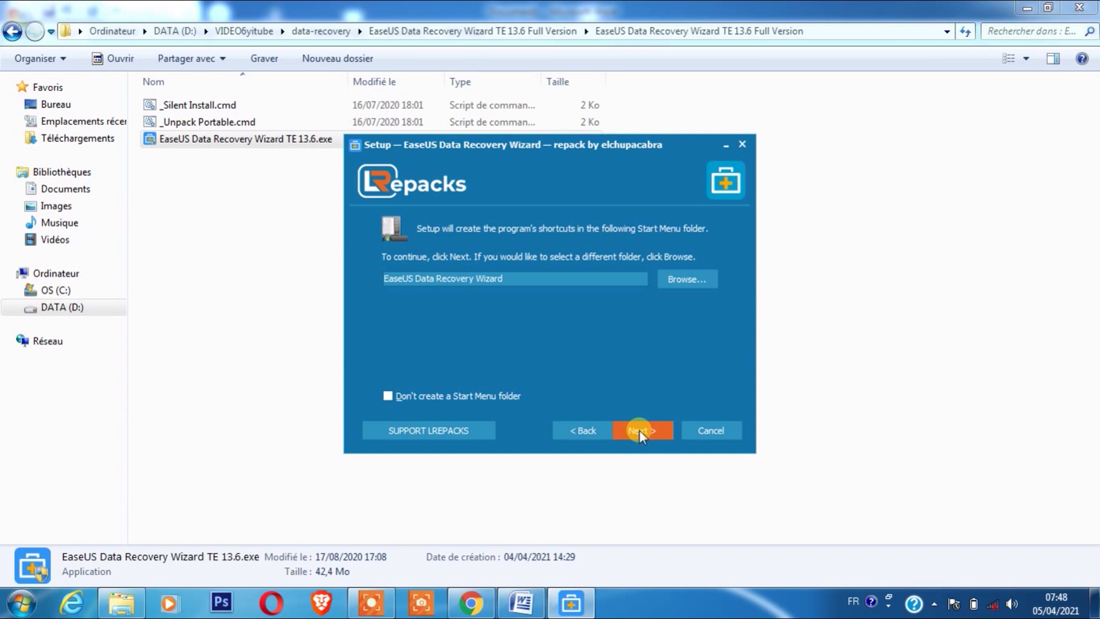
{"action": "left_click", "coordinate": [638, 429]}
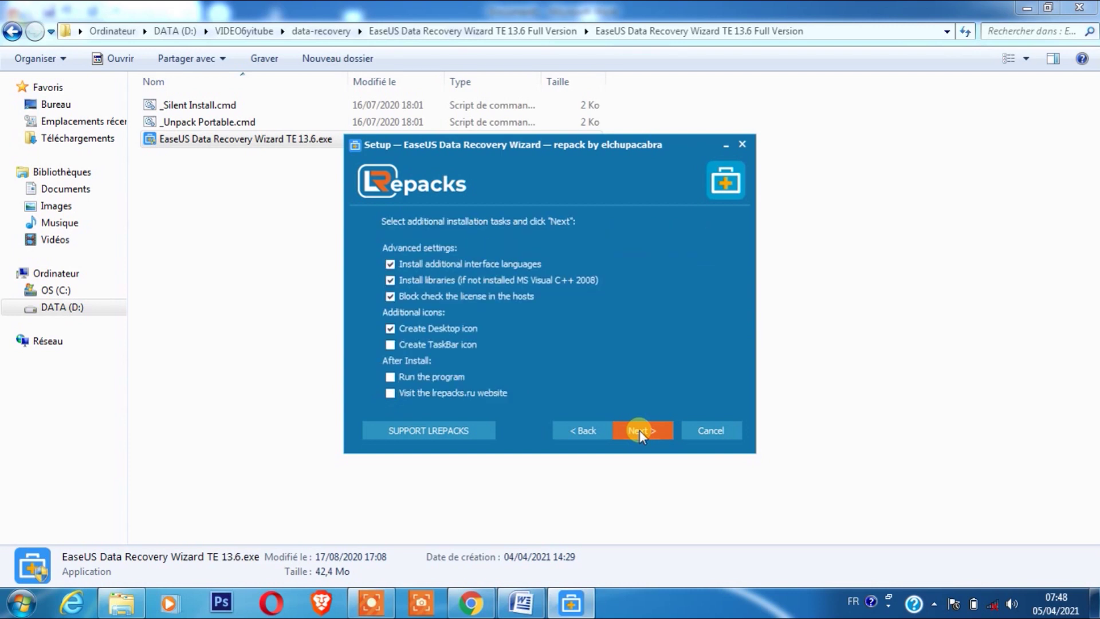
{"action": "left_click", "coordinate": [642, 430]}
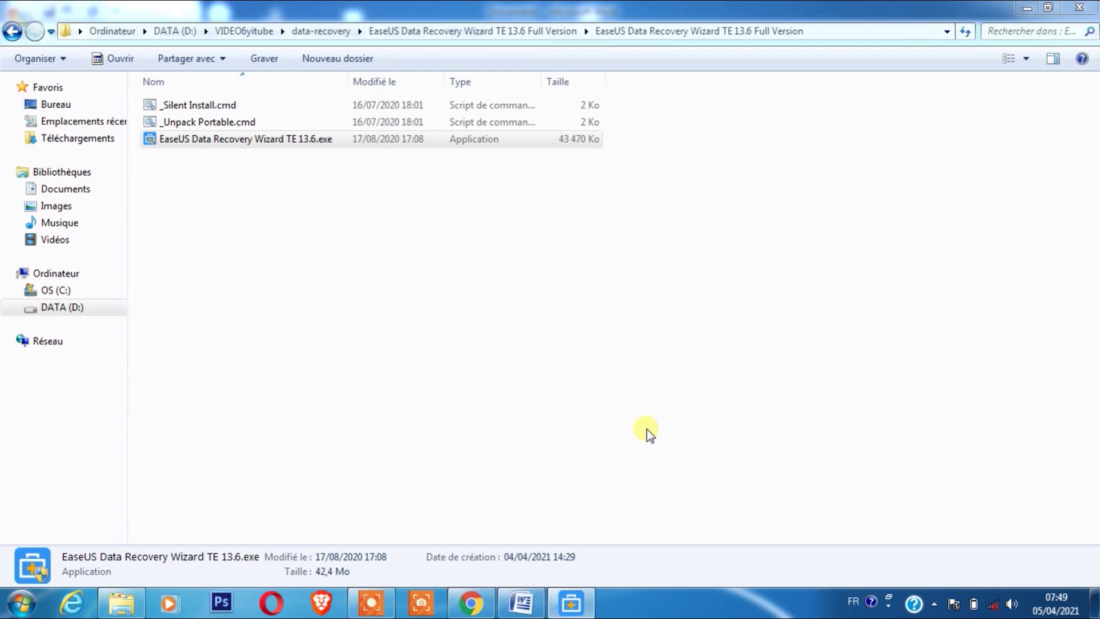
Wait for the EaseUS installation to finish, then return to the Word notes.
{"action": "left_click", "coordinate": [522, 606]}
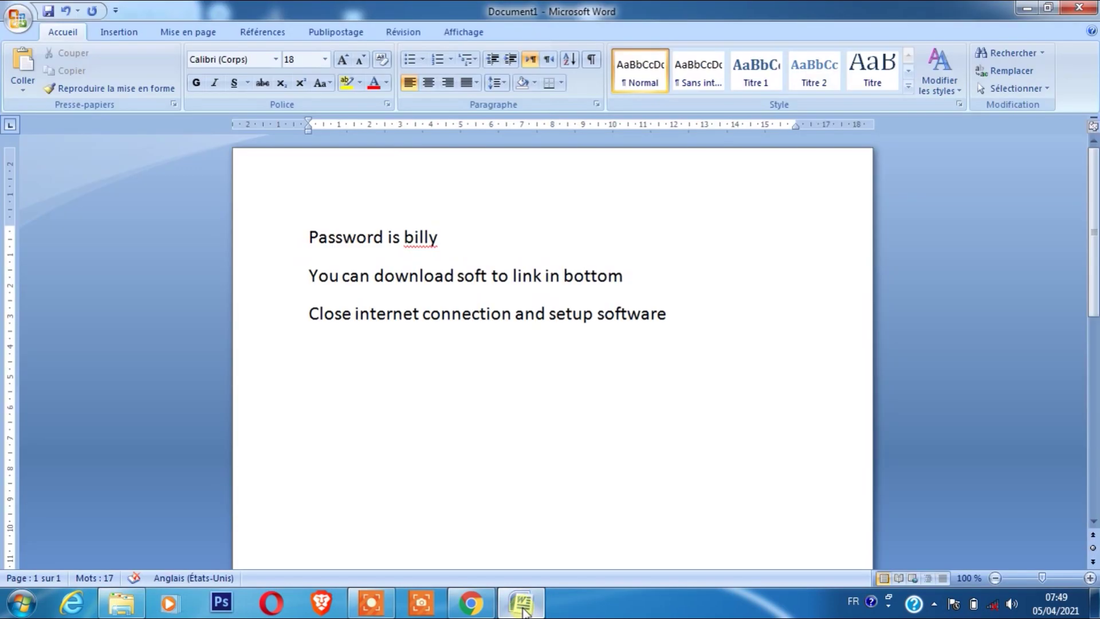
Add the note line 'Don't start software', fixing the apostrophe typos.
{"action": "type", "text": "dont"}
{"action": "key", "text": "BackSpace"}
{"action": "type", "text": "'s"}
{"action": "key", "text": "BackSpace"}
{"action": "key", "text": "BackSpace"}
{"action": "key", "text": "BackSpace"}
{"action": "type", "text": "t"}
{"action": "key", "text": "BackSpace"}
{"action": "type", "text": "'d"}
{"action": "key", "text": "BackSpace"}
{"action": "type", "text": "t start softw"}
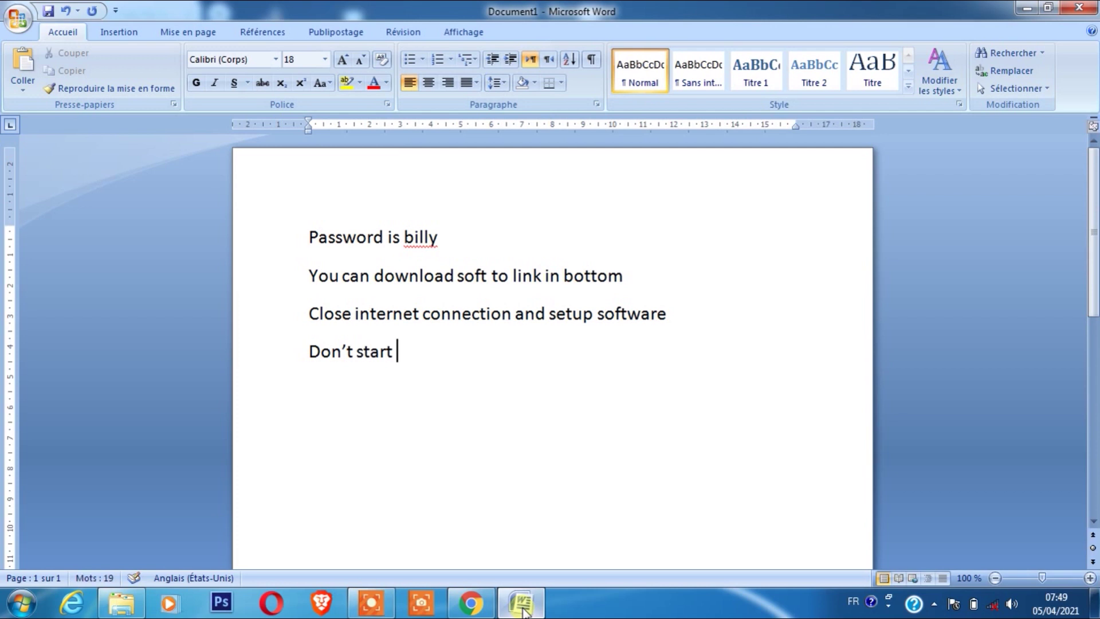
{"action": "type", "text": "are"}
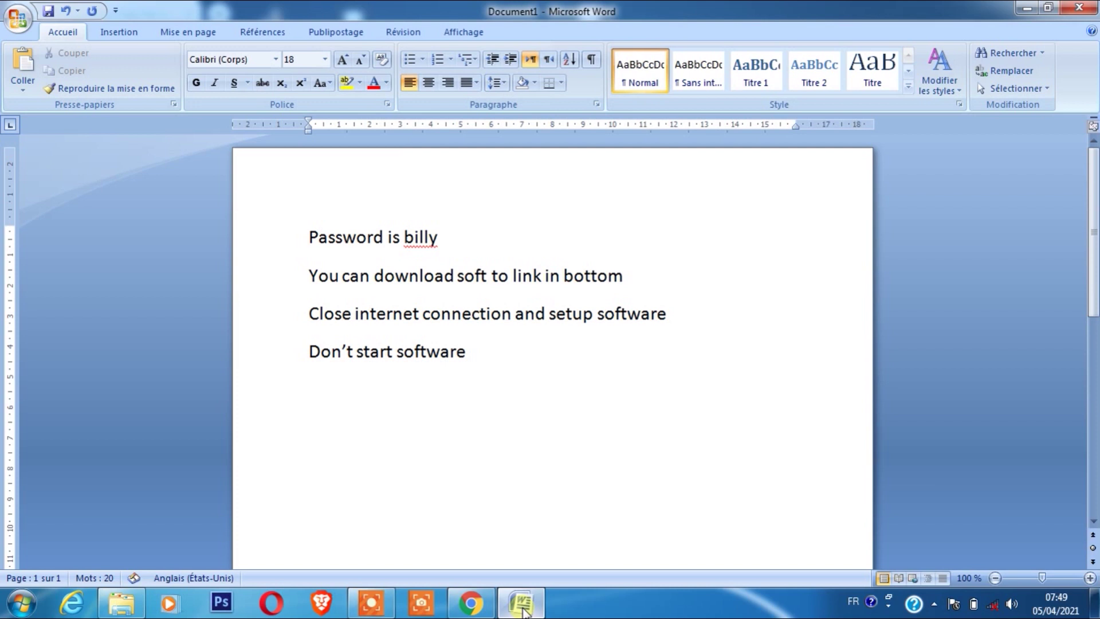
{"action": "key", "text": "Return"}
Add the next note line 'setup silent install'.
{"action": "type", "text": "setup"}
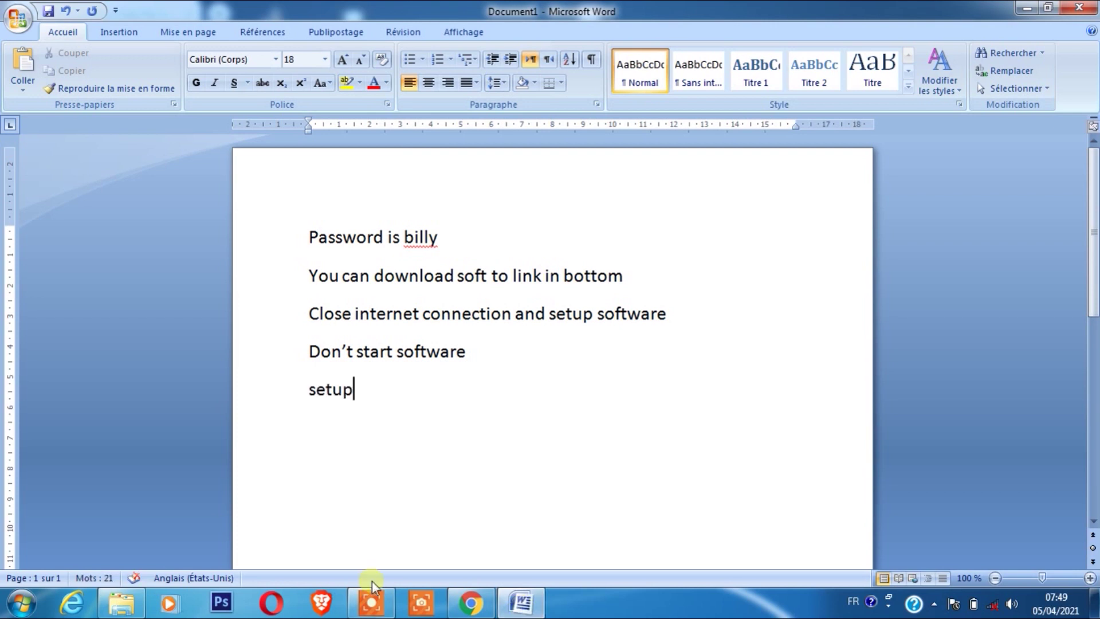
{"action": "left_click", "coordinate": [122, 602]}
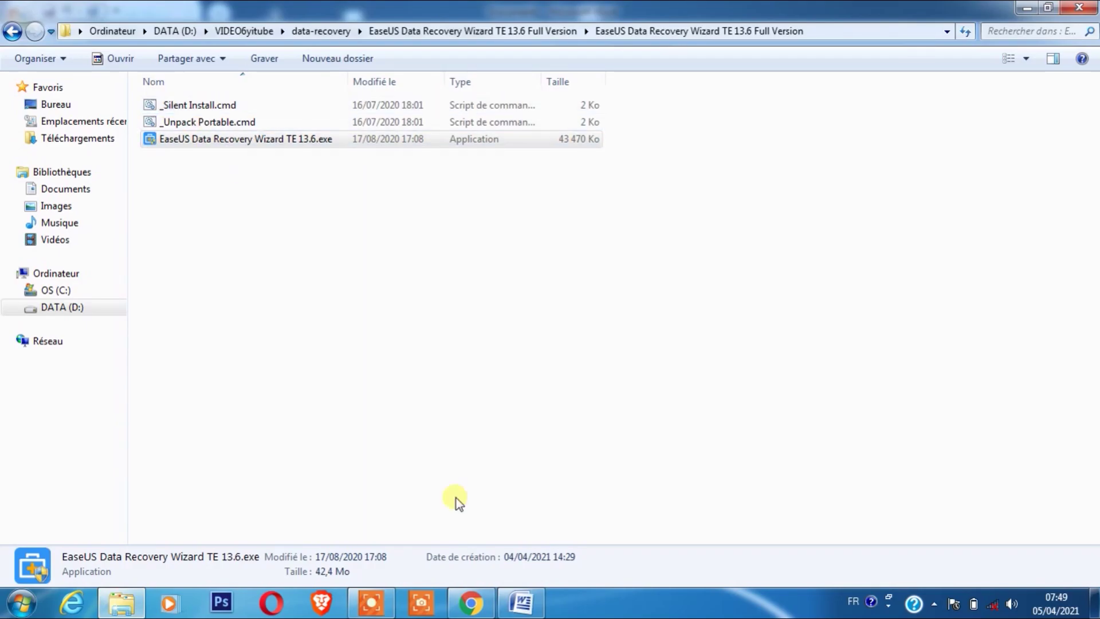
{"action": "left_click", "coordinate": [520, 603]}
{"action": "type", "text": "s"}
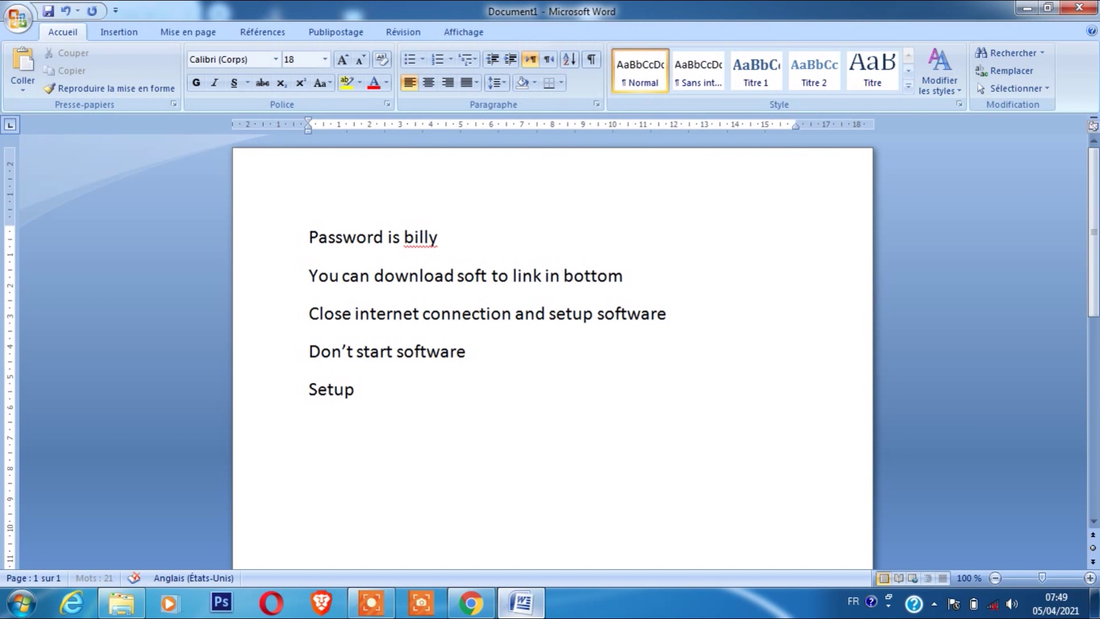
{"action": "type", "text": "ilent i ns"}
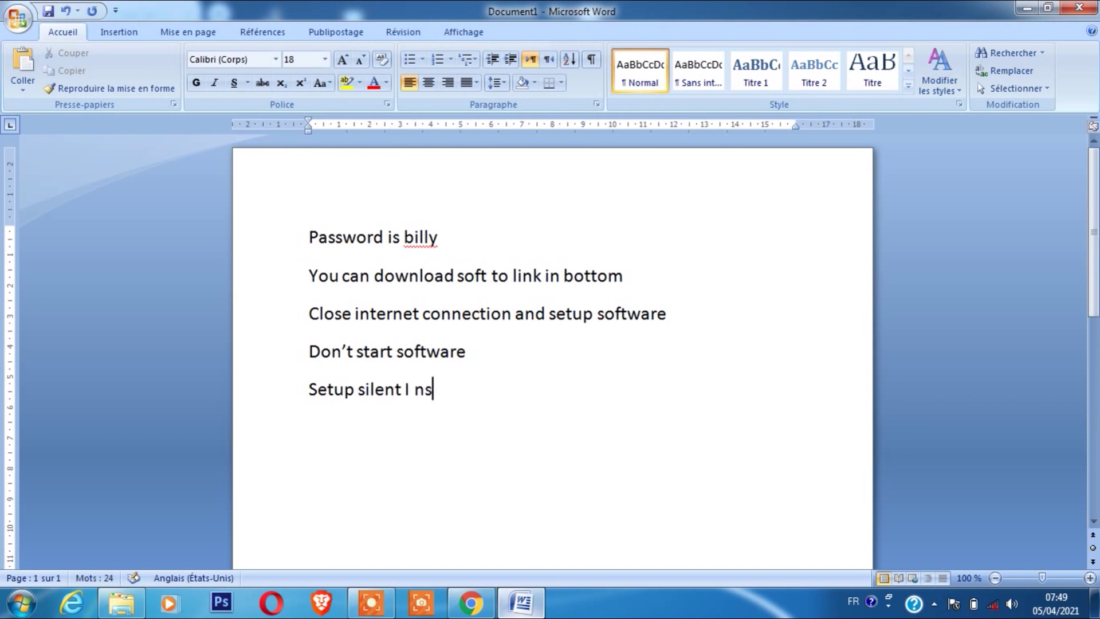
{"action": "key", "text": "BackSpace"}
{"action": "key", "text": "BackSpace"}
{"action": "key", "text": "BackSpace"}
{"action": "type", "text": "nstall"}
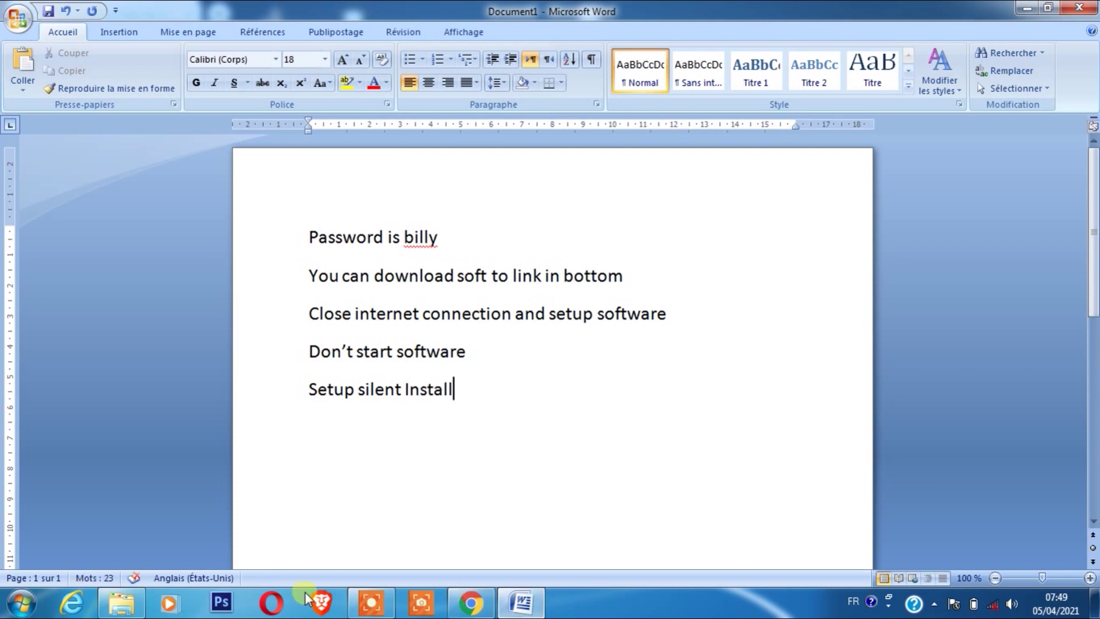
{"action": "left_click", "coordinate": [139, 606]}
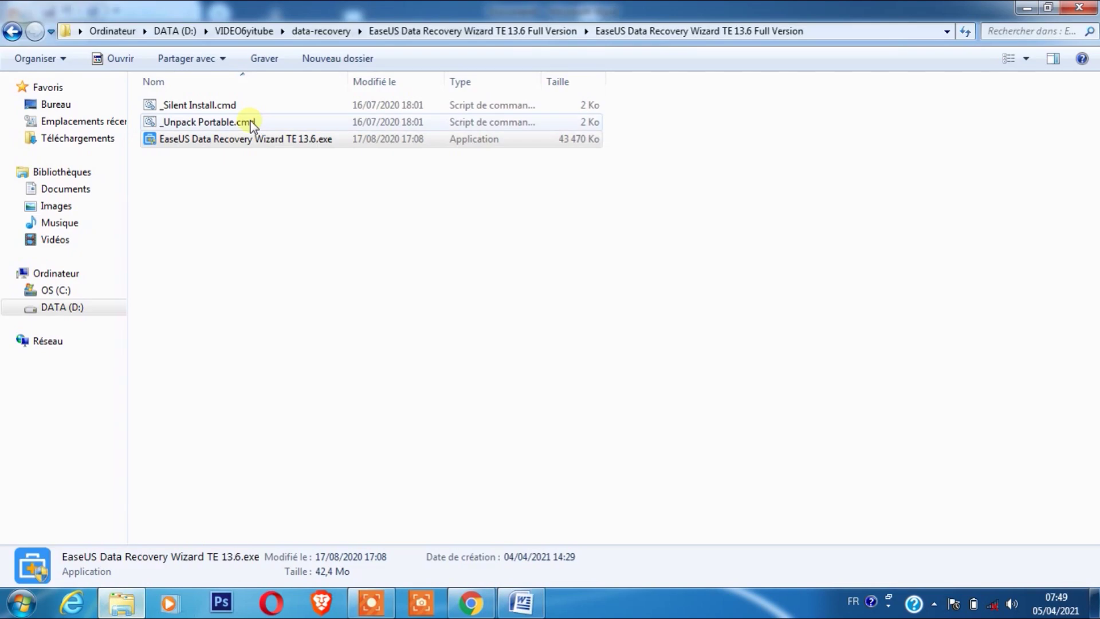
Run the _Silent Install.cmd script from the Full Version folder.
{"action": "left_click", "coordinate": [221, 109]}
{"action": "double_click", "coordinate": [221, 109]}
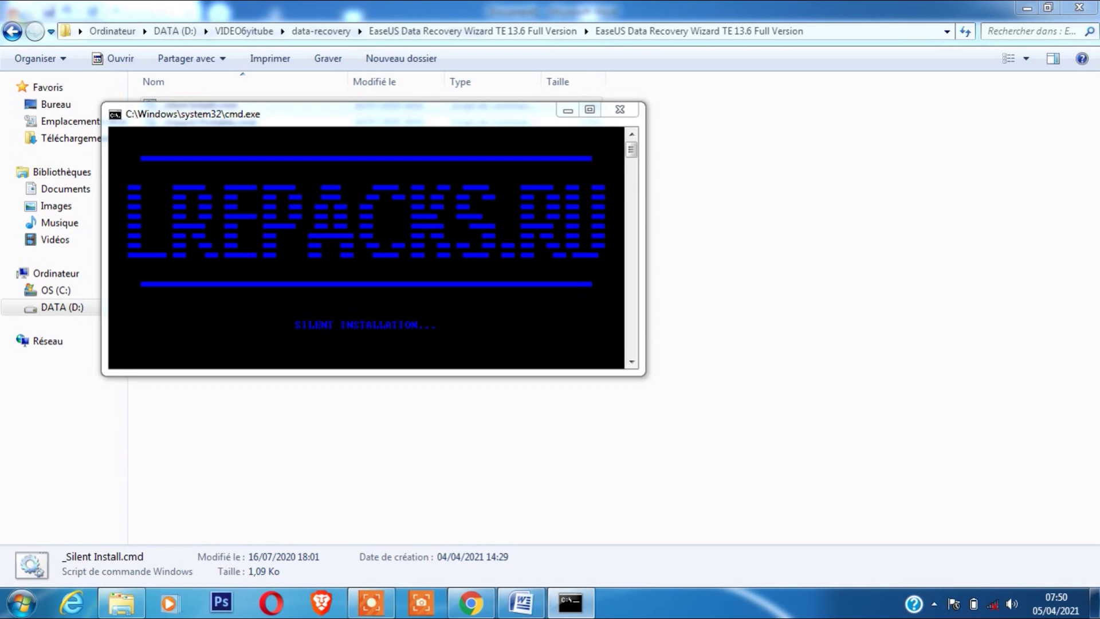
{"action": "left_click", "coordinate": [445, 277]}
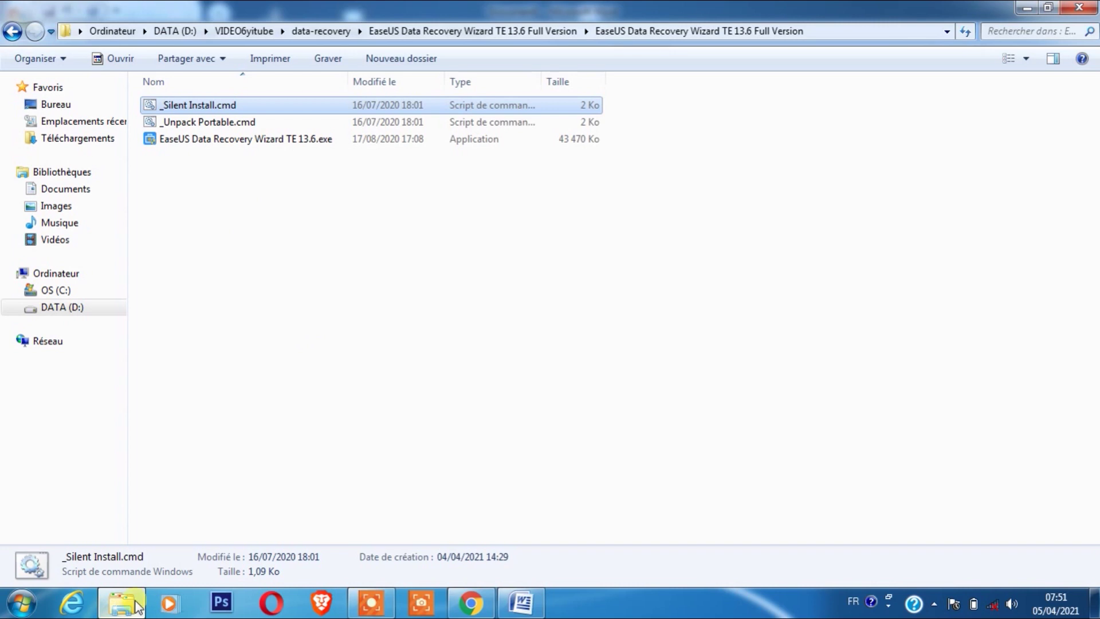
Add the final line 'now you can start software aesus', correcting 'softwate' to 'software'.
{"action": "left_click", "coordinate": [533, 607]}
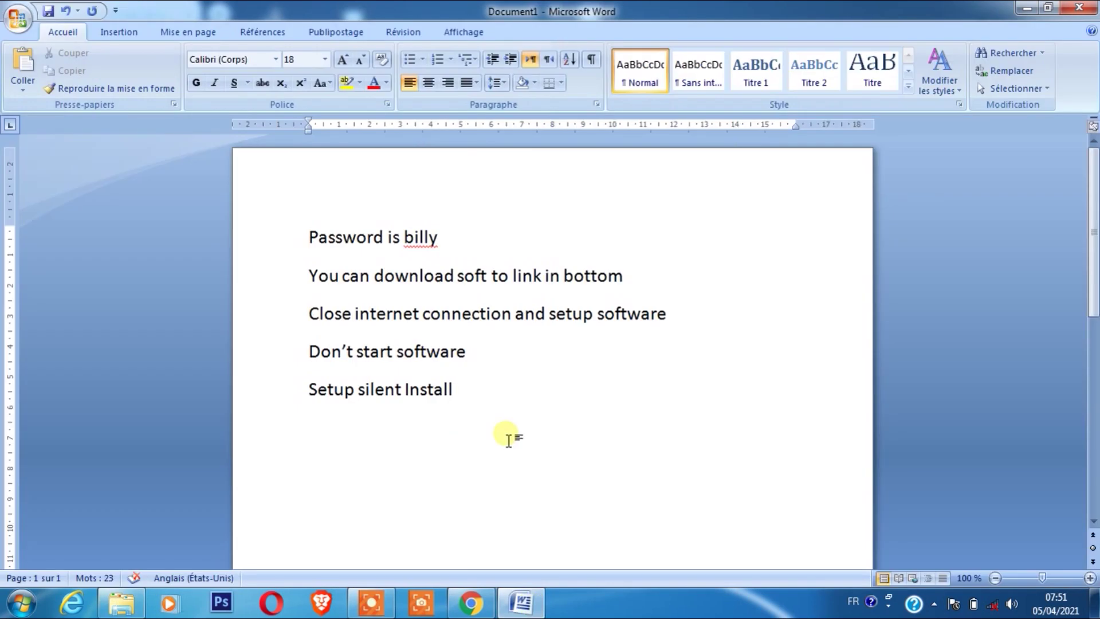
{"action": "key", "text": "Return"}
{"action": "type", "text": "now you"}
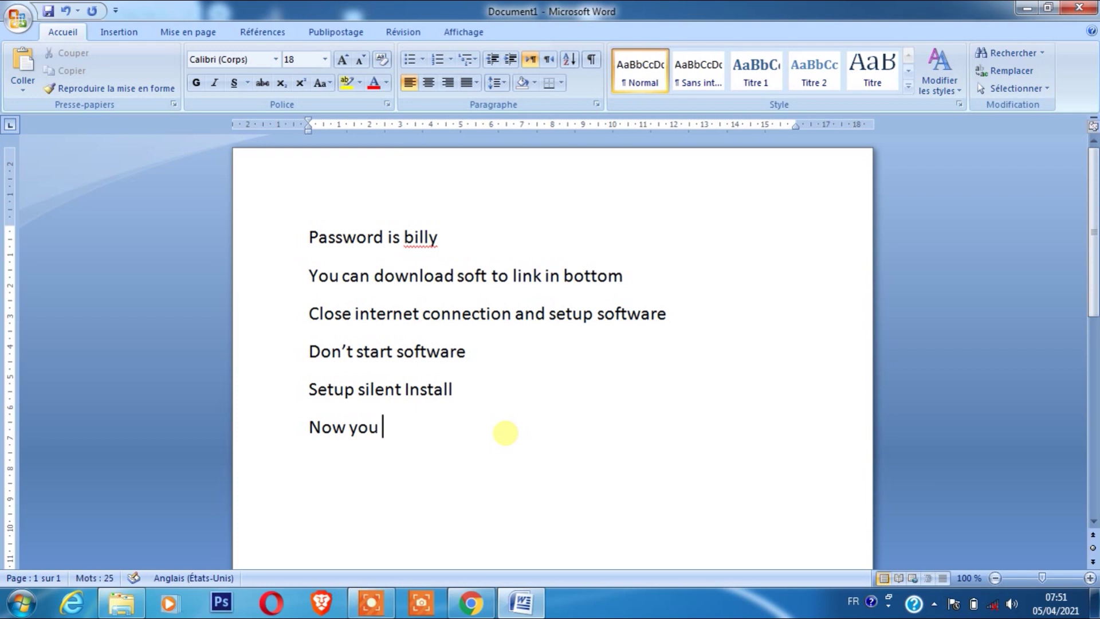
{"action": "type", "text": " can star"}
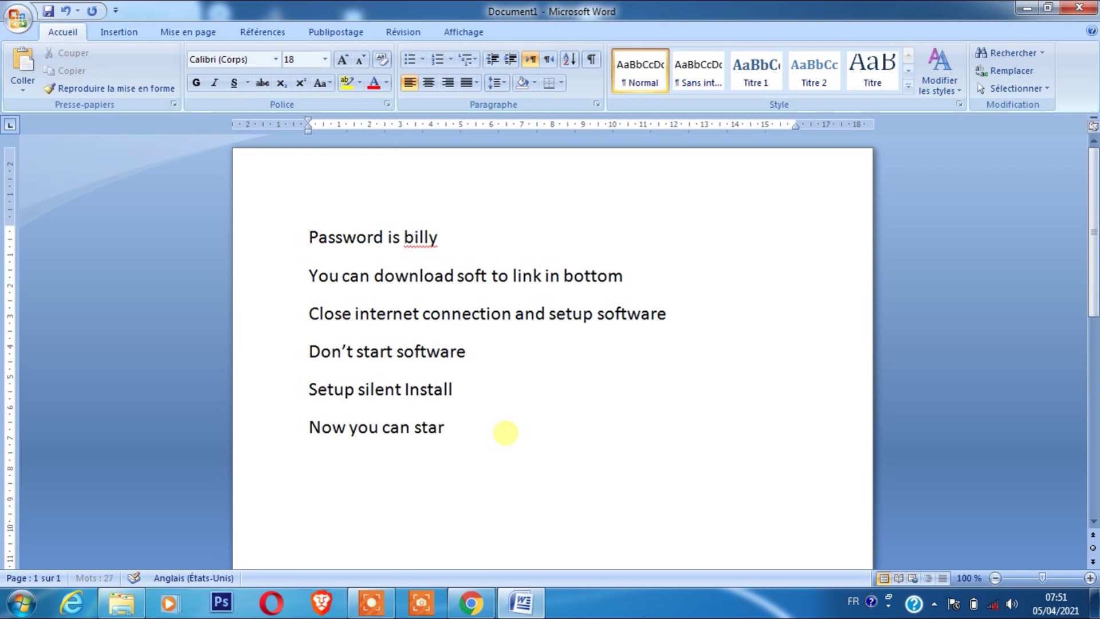
{"action": "type", "text": "t softwa"}
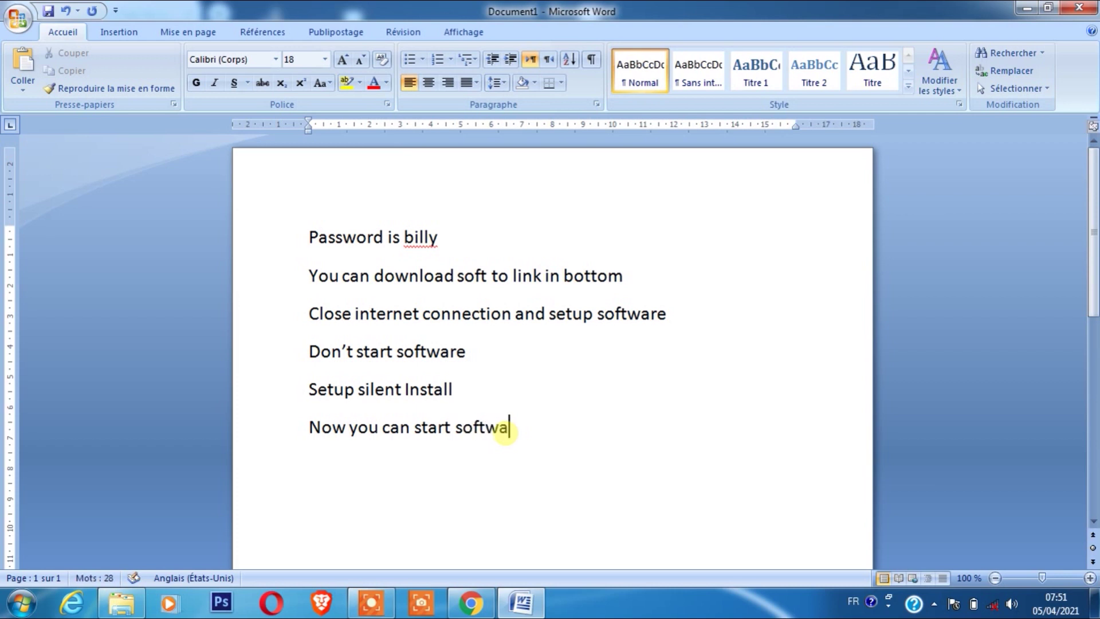
{"action": "type", "text": "te aesus"}
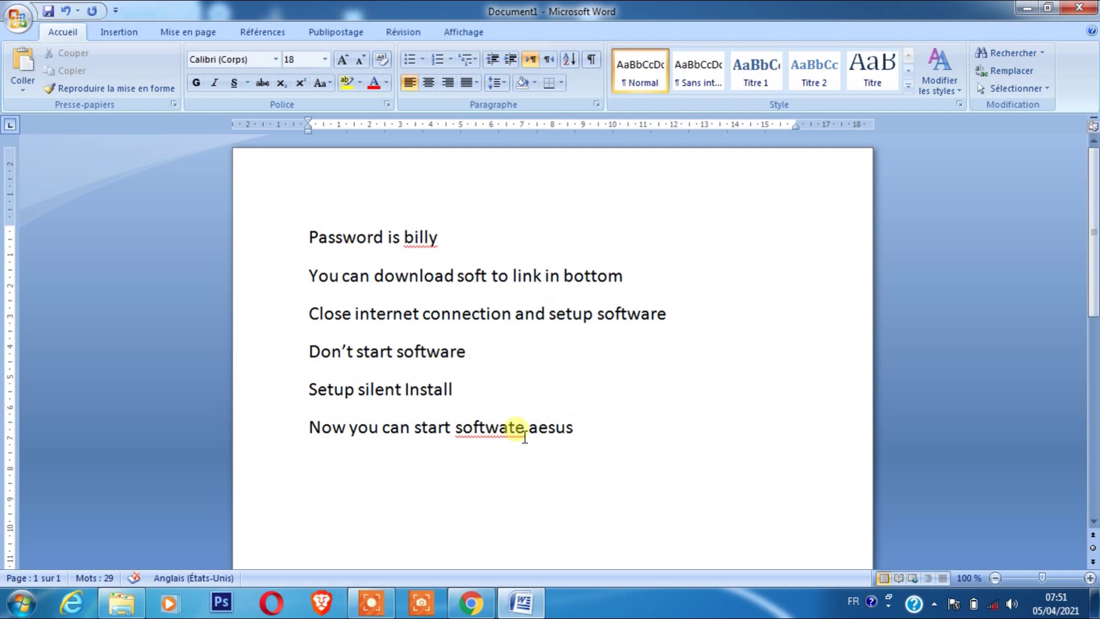
{"action": "left_click", "coordinate": [519, 434]}
{"action": "key", "text": "BackSpace"}
{"action": "type", "text": "r"}
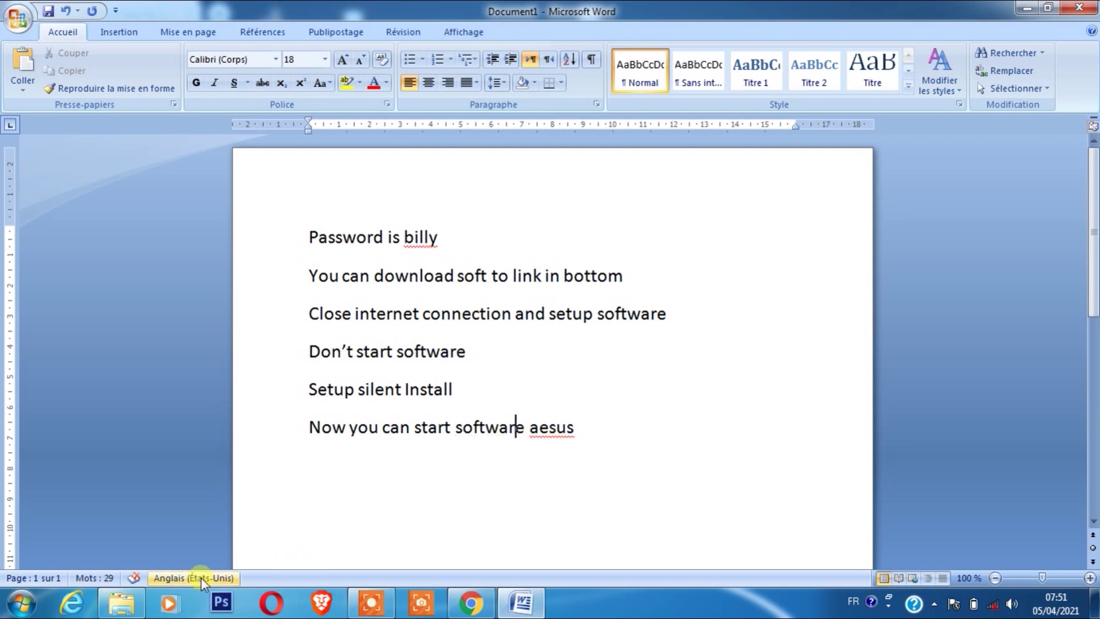
Launch EaseUS Data Recovery Wizard from its folder in the Start menu's full program list.
{"action": "left_click", "coordinate": [110, 610]}
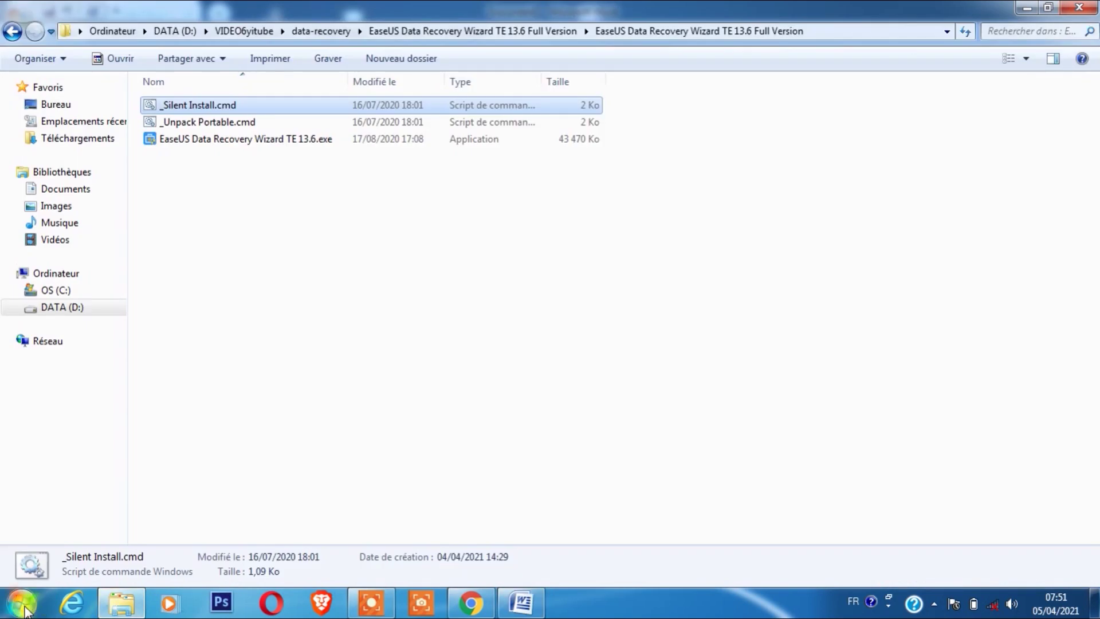
{"action": "left_click", "coordinate": [23, 605]}
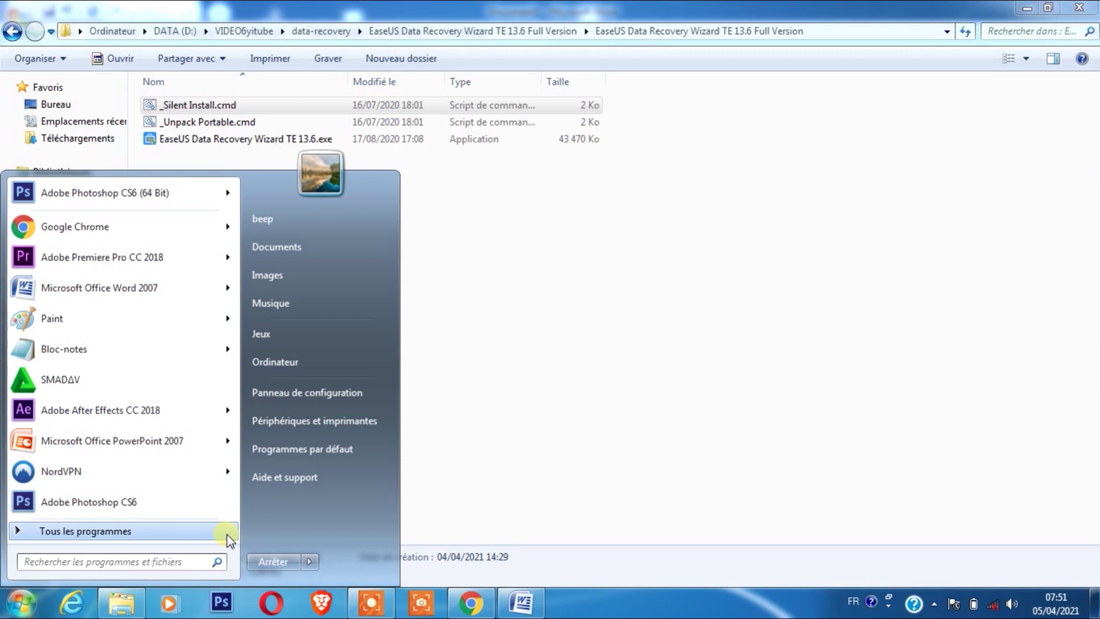
{"action": "left_click", "coordinate": [168, 533]}
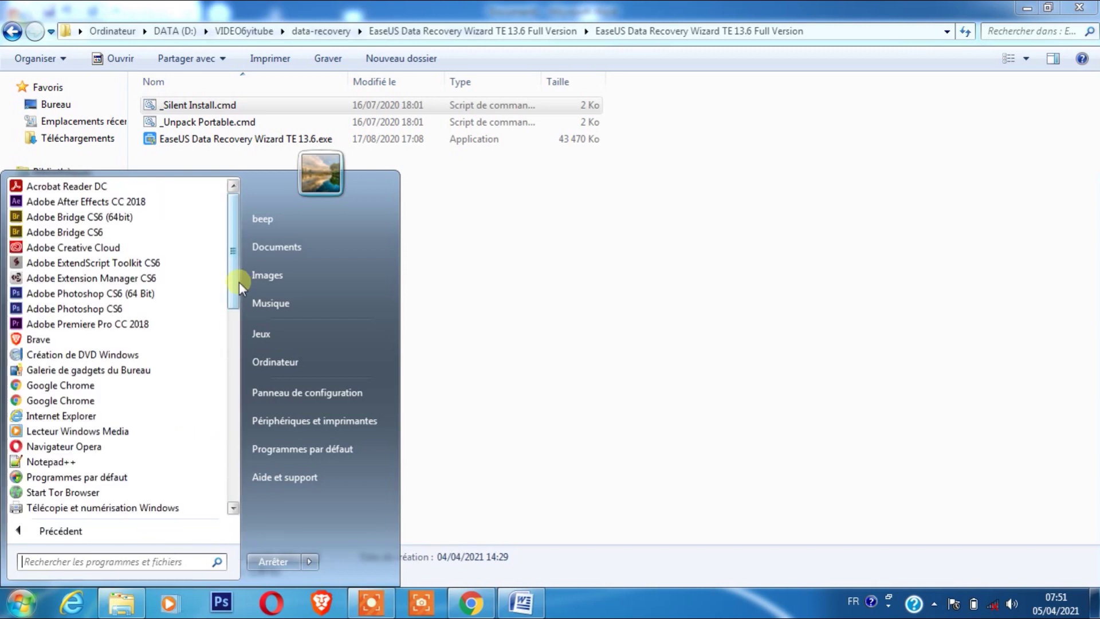
{"action": "left_click_drag", "start_coordinate": [239, 282], "coordinate": [238, 335]}
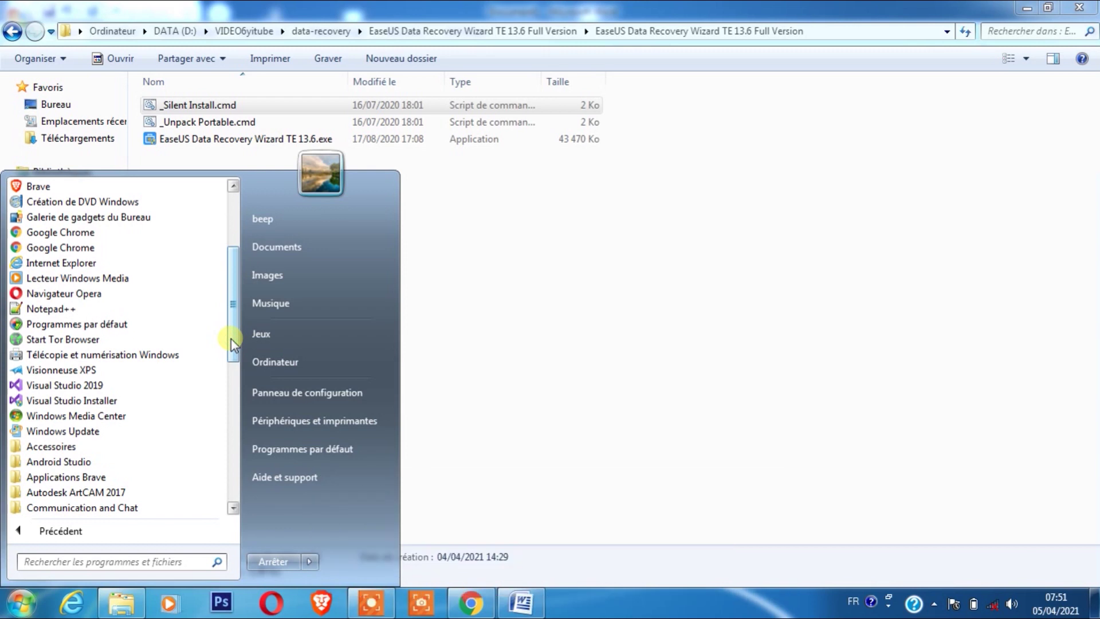
{"action": "left_click_drag", "start_coordinate": [231, 339], "coordinate": [229, 359]}
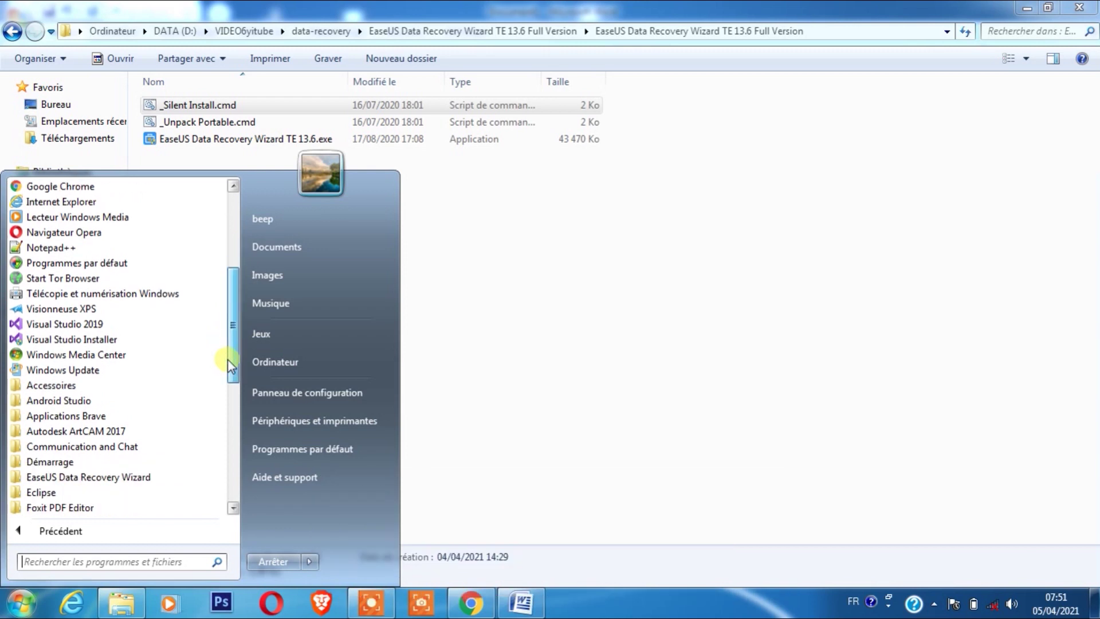
{"action": "left_click", "coordinate": [98, 477]}
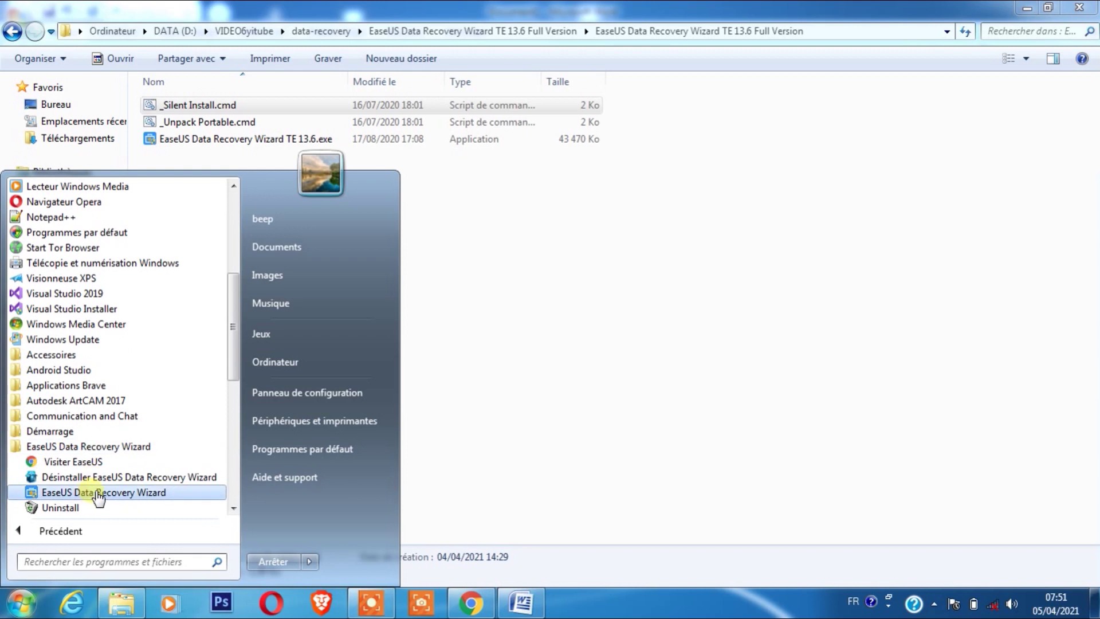
{"action": "left_click", "coordinate": [98, 494]}
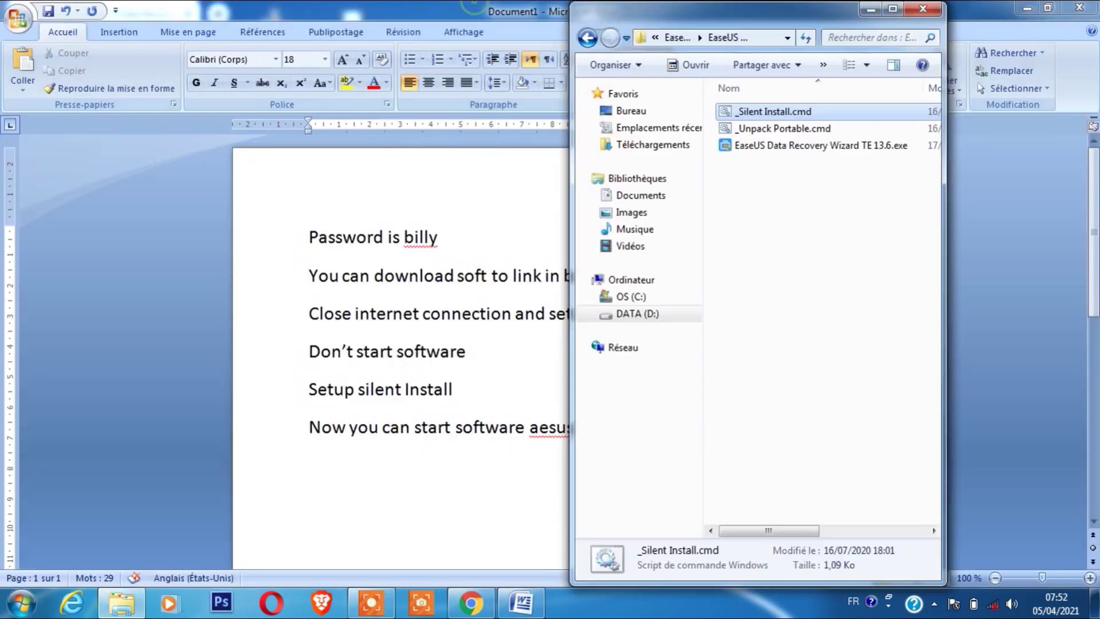
Minimize the Explorer and Word windows so the desktop is showing.
{"action": "left_click", "coordinate": [892, 9]}
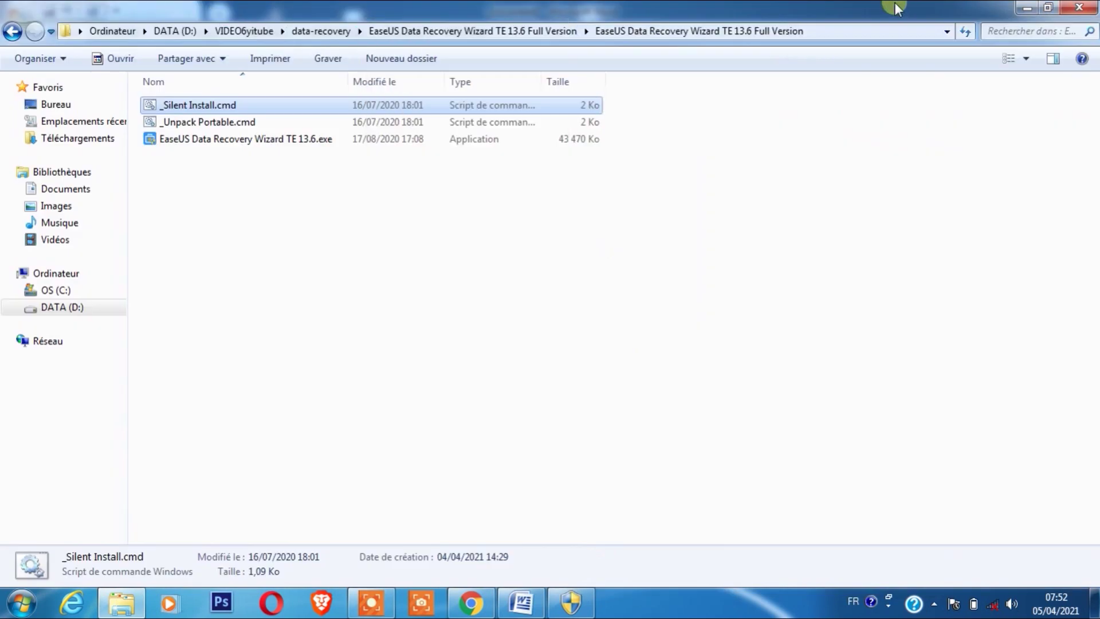
{"action": "left_click", "coordinate": [1023, 9]}
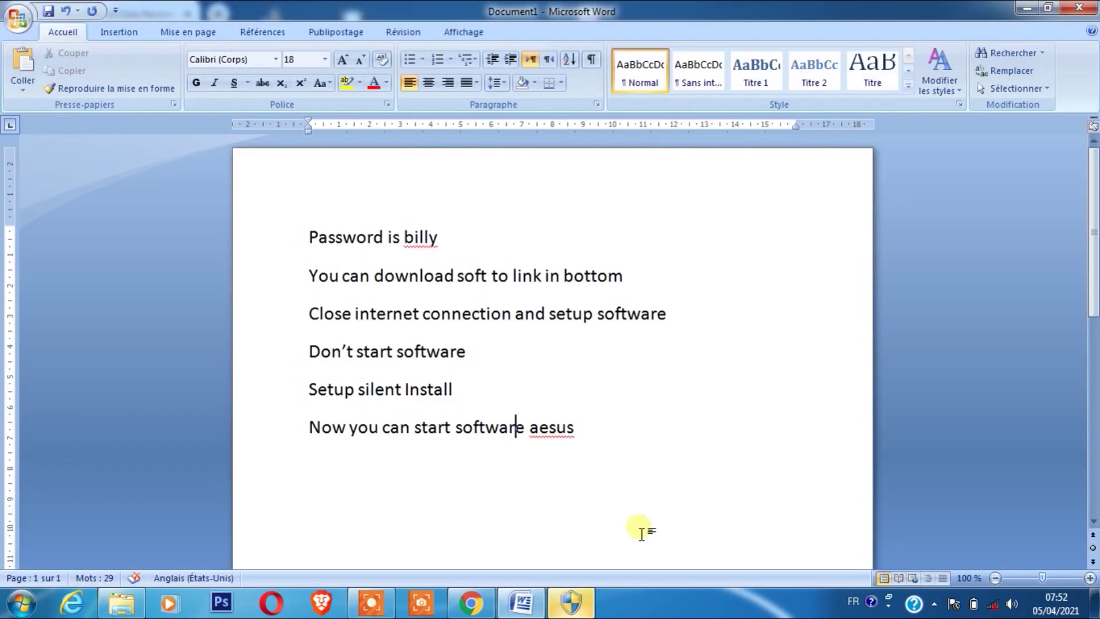
{"action": "left_click", "coordinate": [587, 606]}
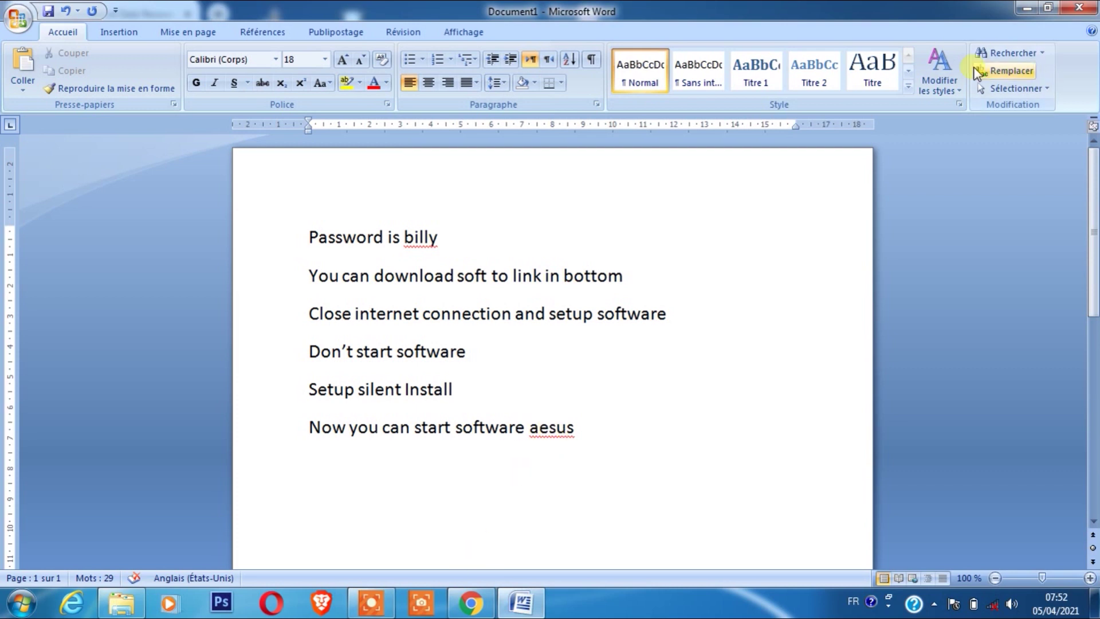
{"action": "left_click", "coordinate": [1026, 8]}
Minimize Chrome, start EaseUS from its desktop shortcut, and pick Scan under Recycle Bin.
{"action": "left_click", "coordinate": [1030, 5]}
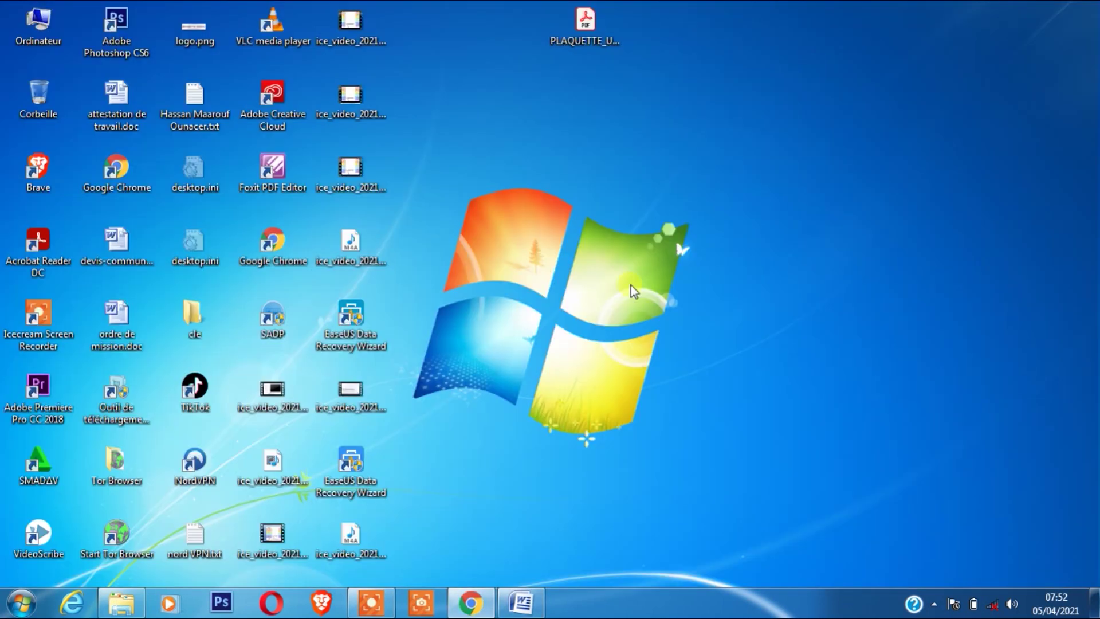
{"action": "double_click", "coordinate": [375, 478]}
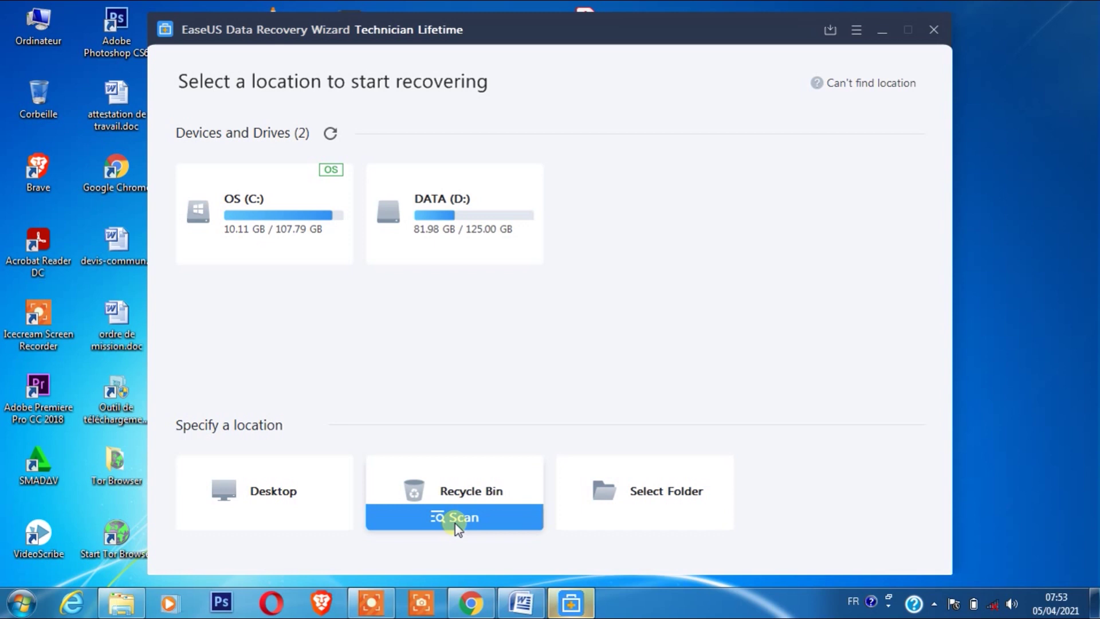
{"action": "left_click", "coordinate": [455, 522]}
{"action": "mouse_move", "coordinate": [456, 257]}
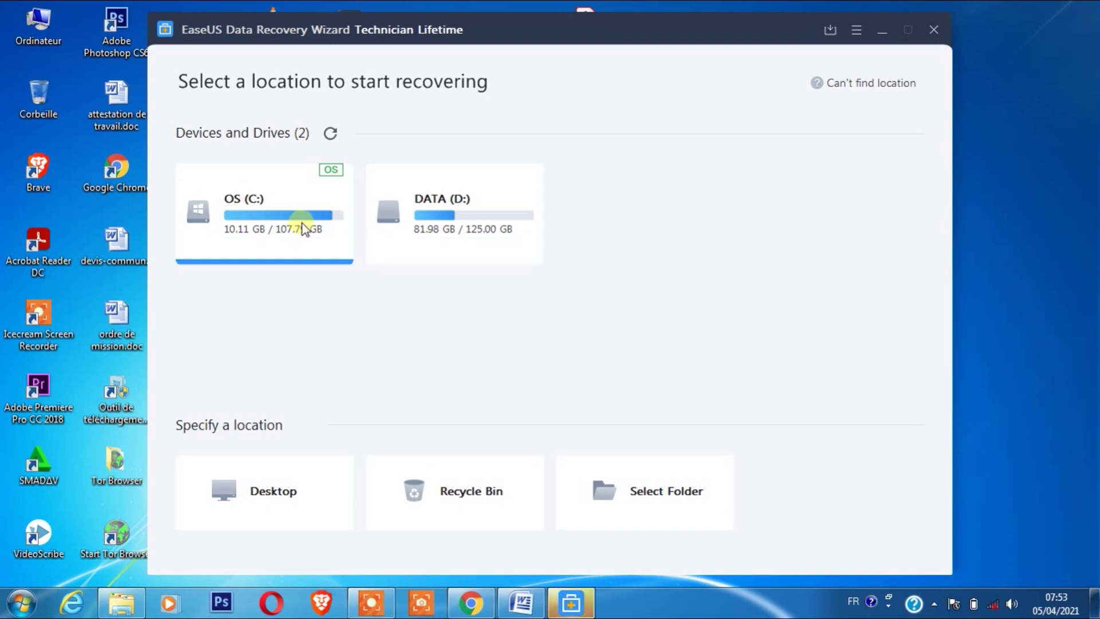
Add the note line 'you can choose the drive that you want to restaure after accidentally deteling his date'.
{"action": "left_click", "coordinate": [539, 607]}
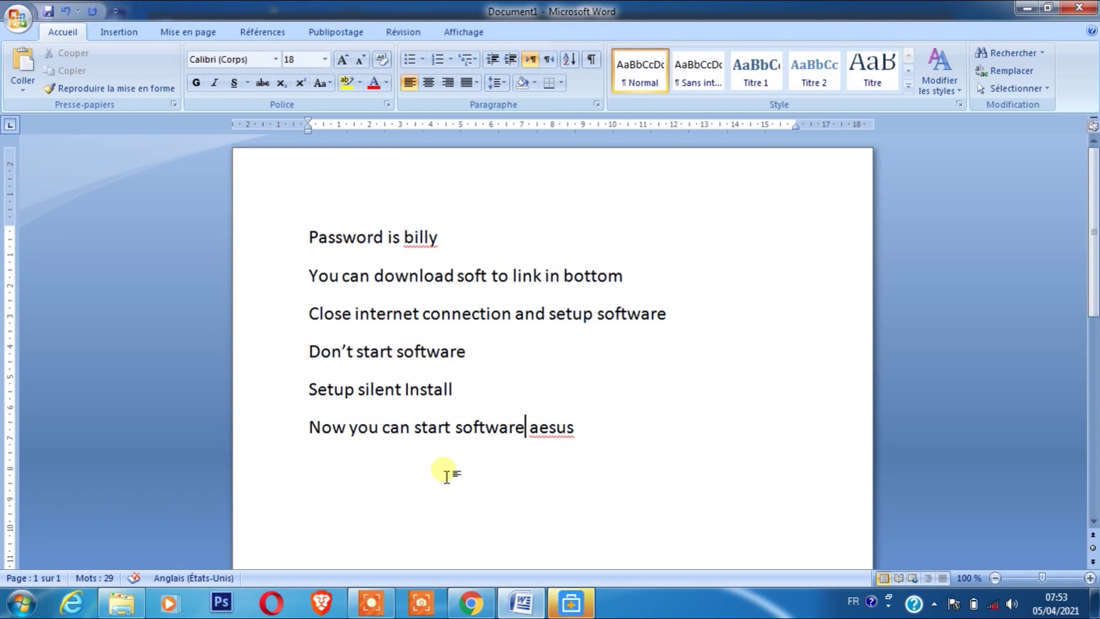
{"action": "key", "text": "Right"}
{"action": "key", "text": "Right"}
{"action": "key", "text": "Right"}
{"action": "key", "text": "Right"}
{"action": "key", "text": "Right"}
{"action": "key", "text": "Right"}
{"action": "key", "text": "Return"}
{"action": "type", "text": "you can"}
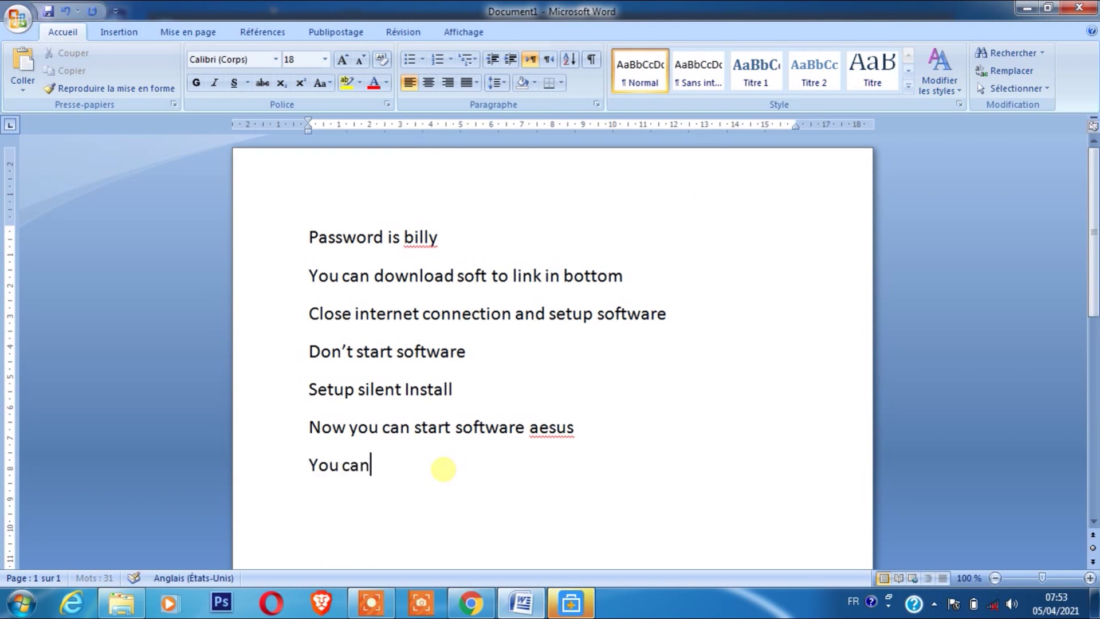
{"action": "type", "text": " choose"}
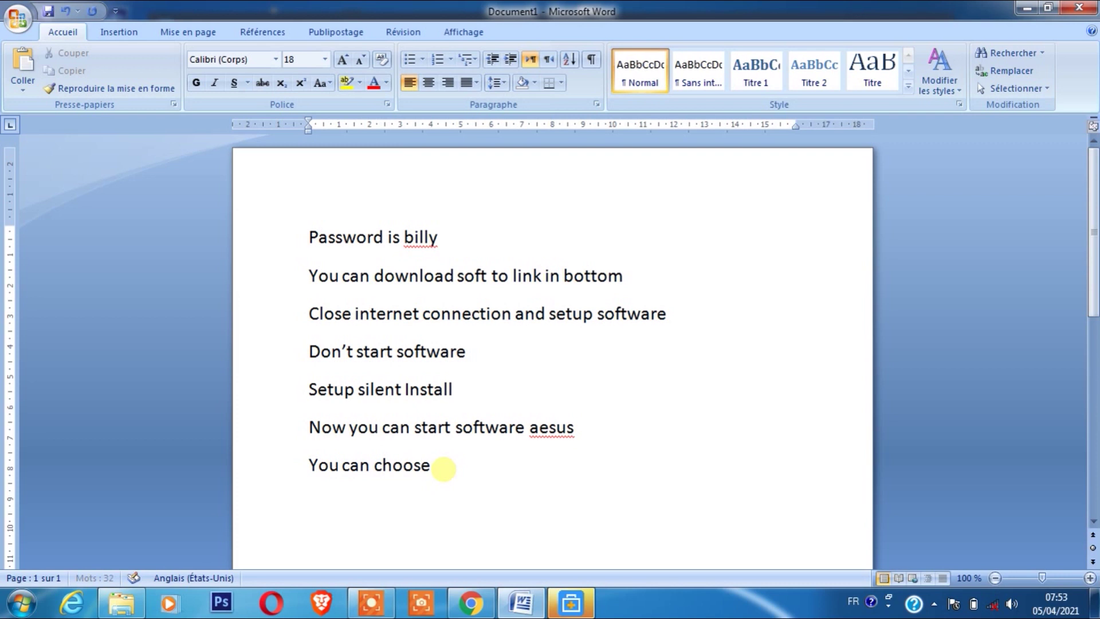
{"action": "type", "text": " the drive that"}
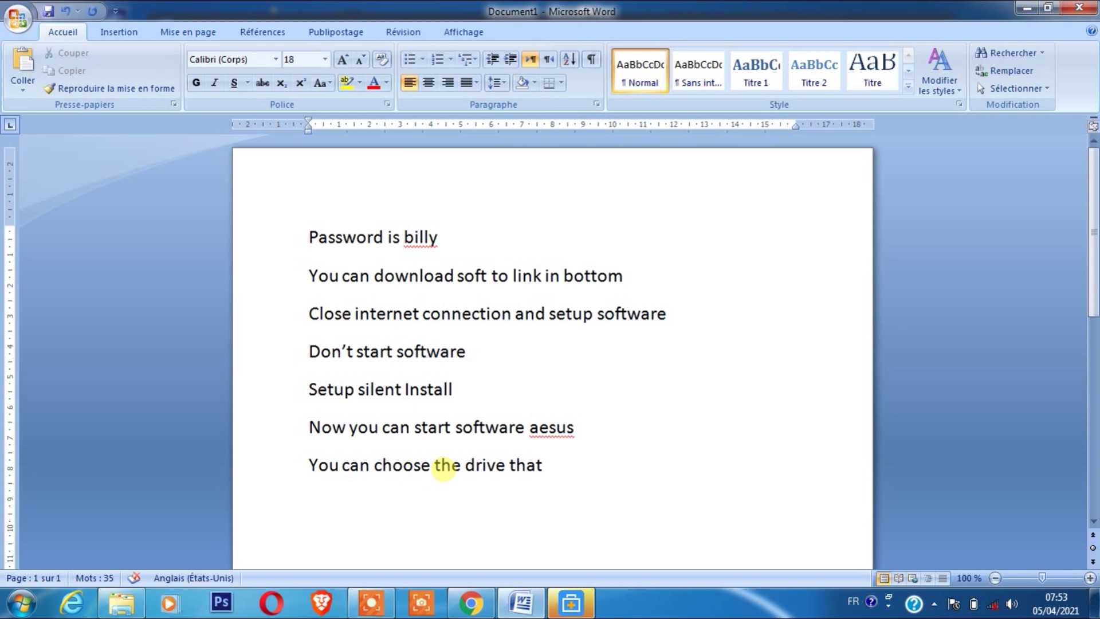
{"action": "type", "text": " you want "}
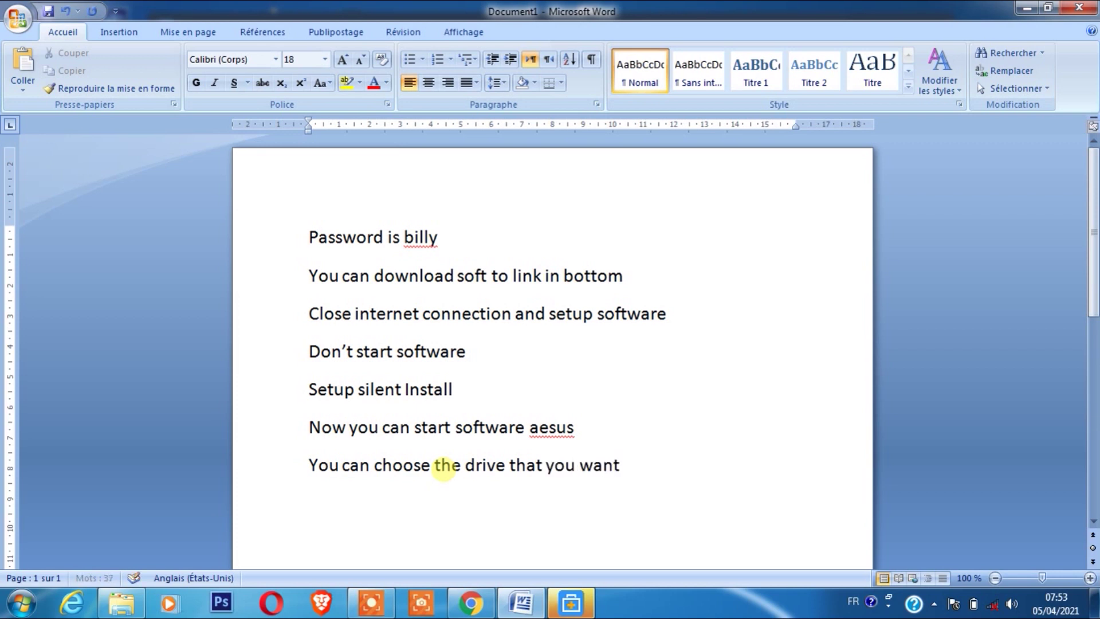
{"action": "type", "text": "to restaur"}
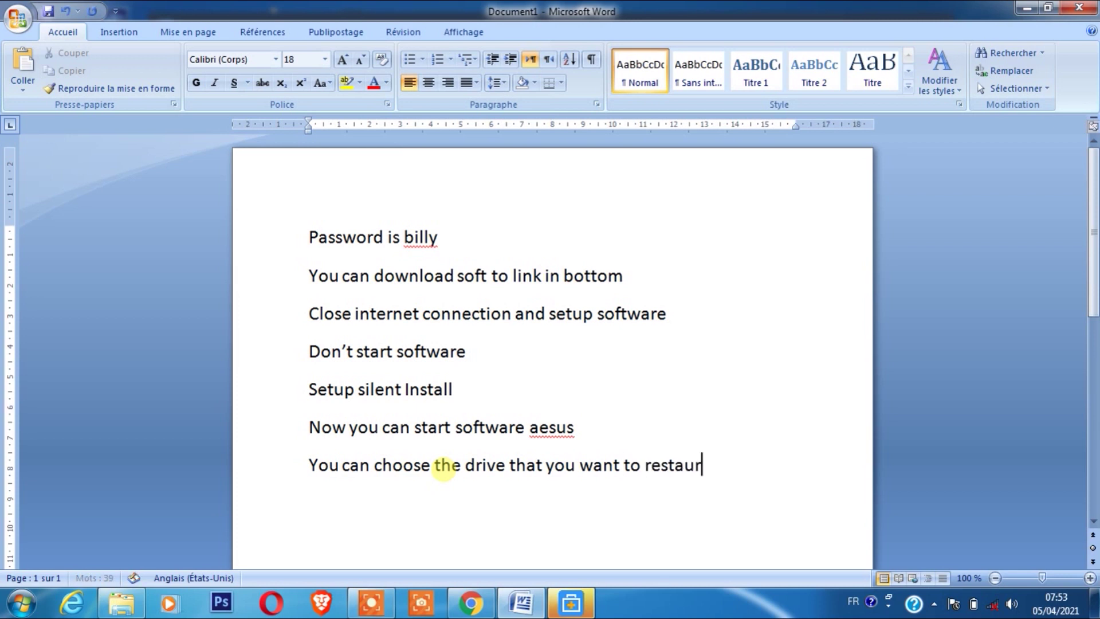
{"action": "type", "text": "e afr"}
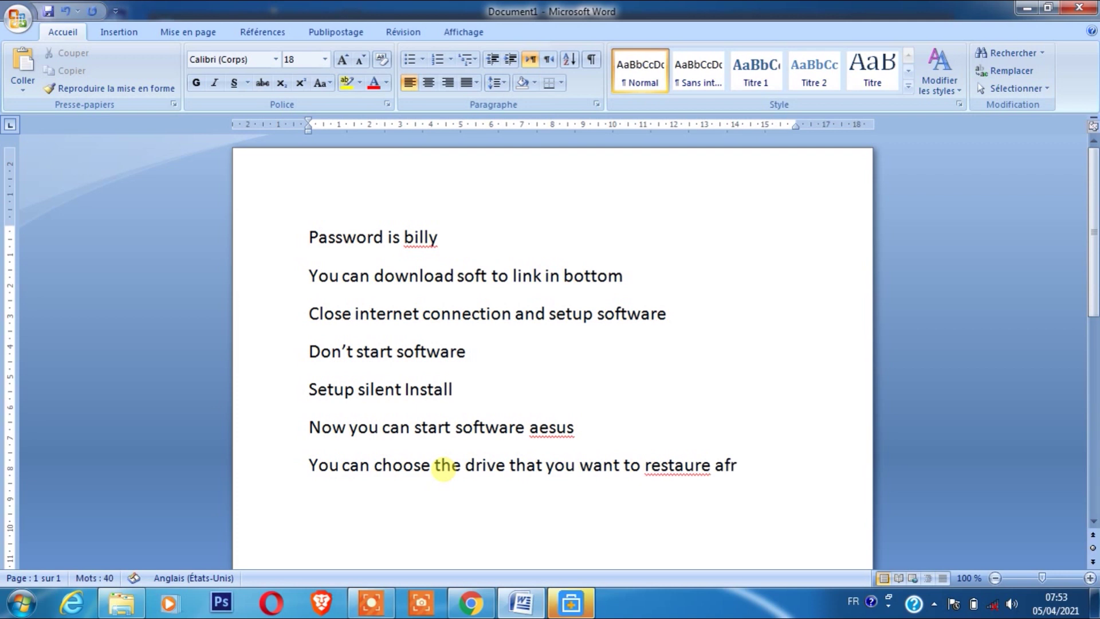
{"action": "key", "text": "BackSpace"}
{"action": "type", "text": "ter acciden"}
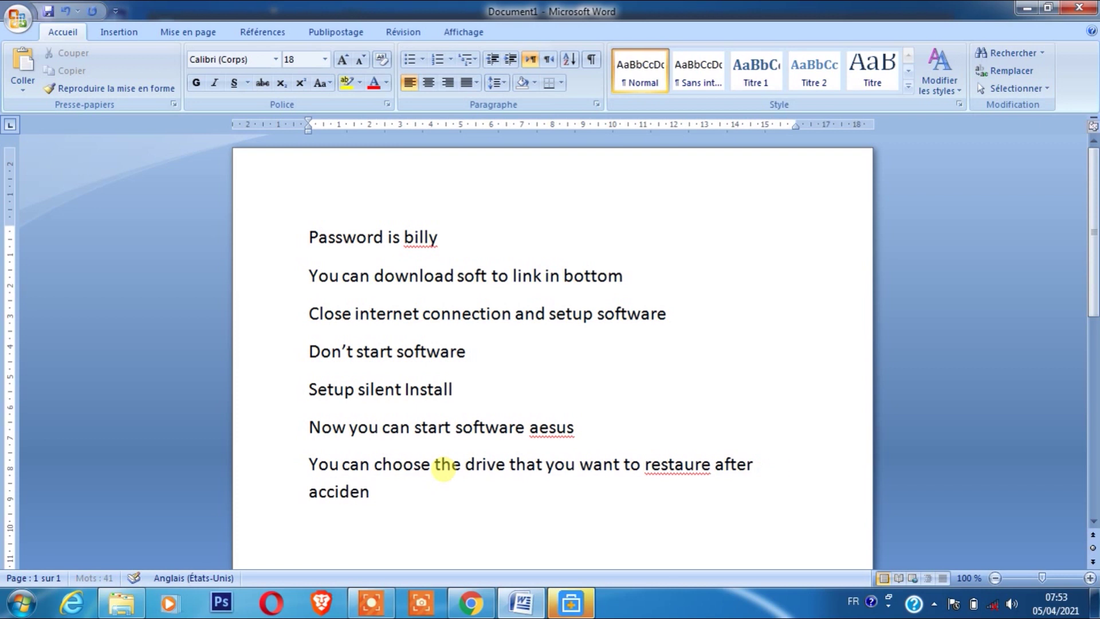
{"action": "type", "text": "t"}
{"action": "type", "text": "entall"}
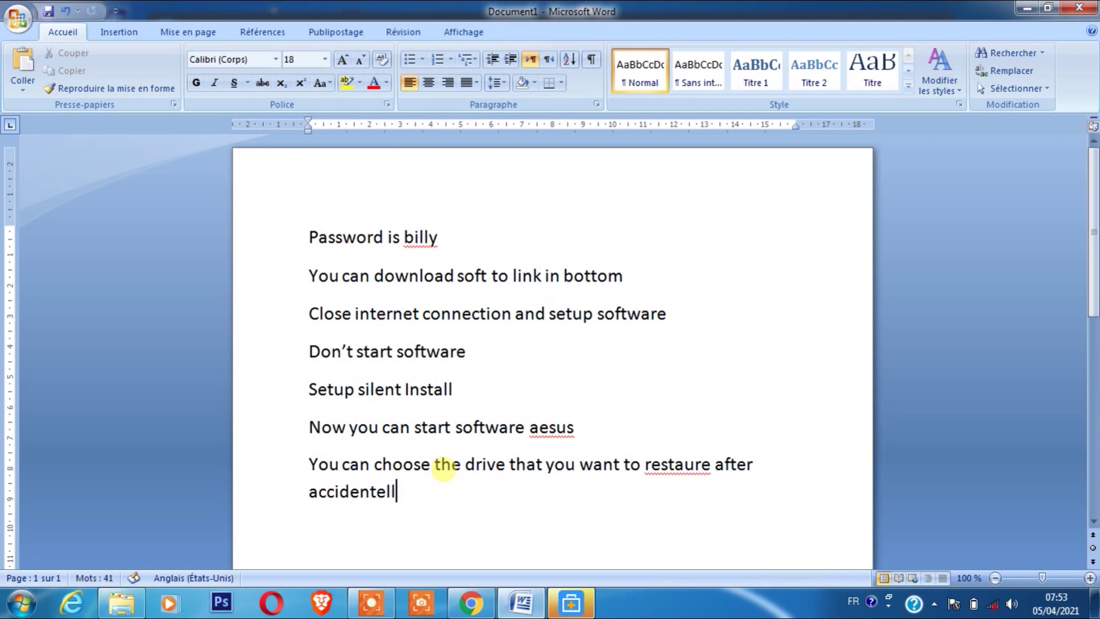
{"action": "type", "text": "y deteling"}
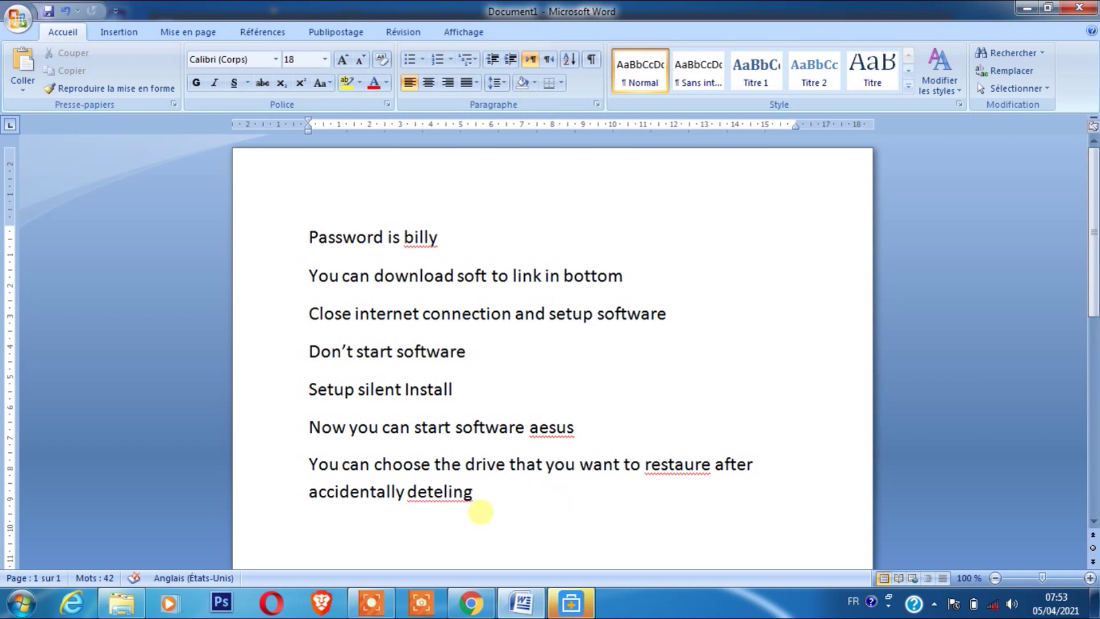
{"action": "type", "text": "his date"}
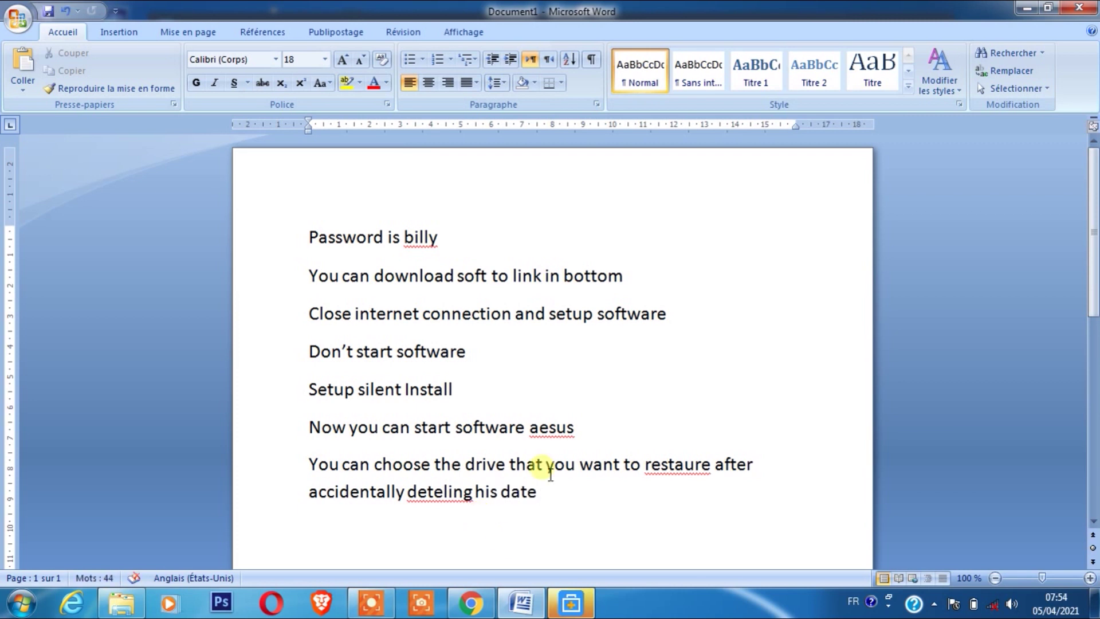
Add the next line 'drice c or d or usb......' followed by an empty line.
{"action": "key", "text": "Return"}
{"action": "type", "text": "usb"}
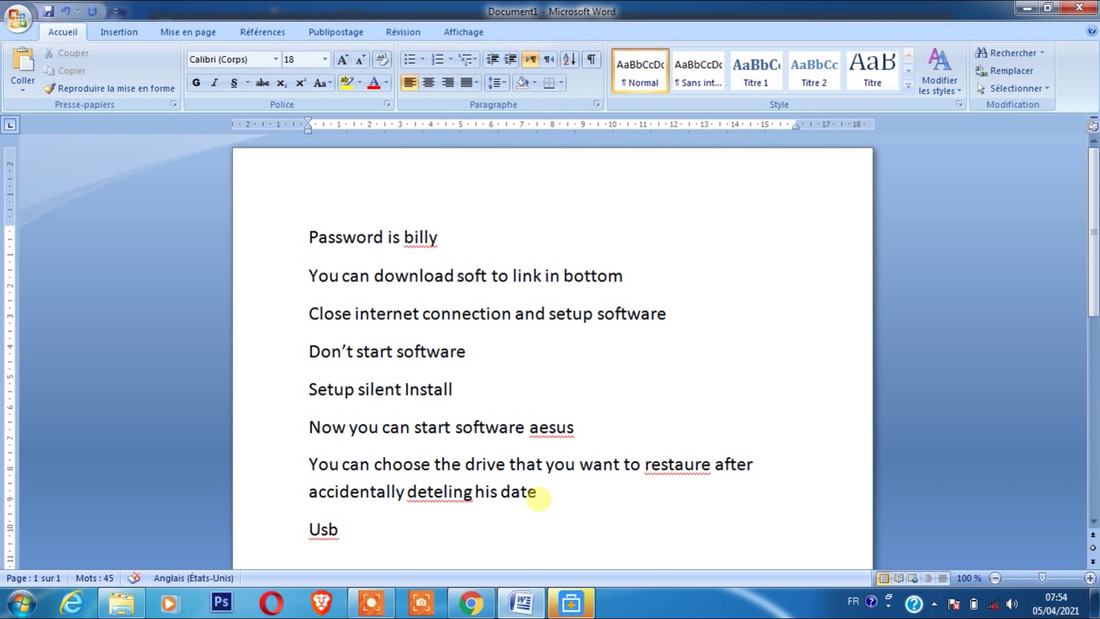
{"action": "key", "text": "BackSpace"}
{"action": "key", "text": "BackSpace"}
{"action": "key", "text": "BackSpace"}
{"action": "key", "text": "BackSpace"}
{"action": "type", "text": "drice  c or s"}
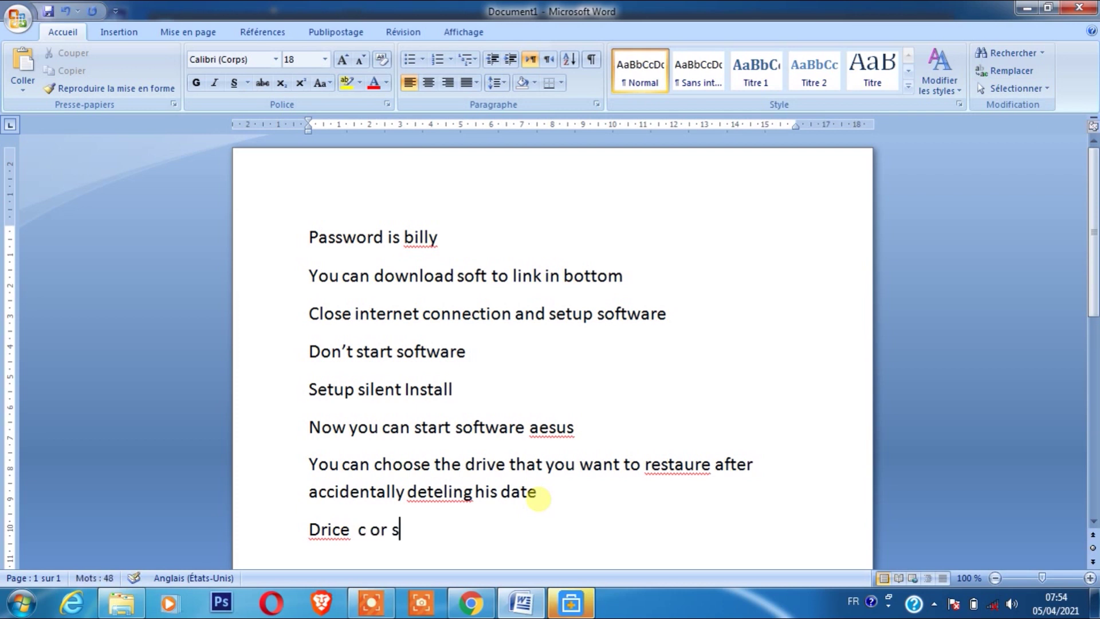
{"action": "key", "text": "BackSpace"}
{"action": "type", "text": "d or usb"}
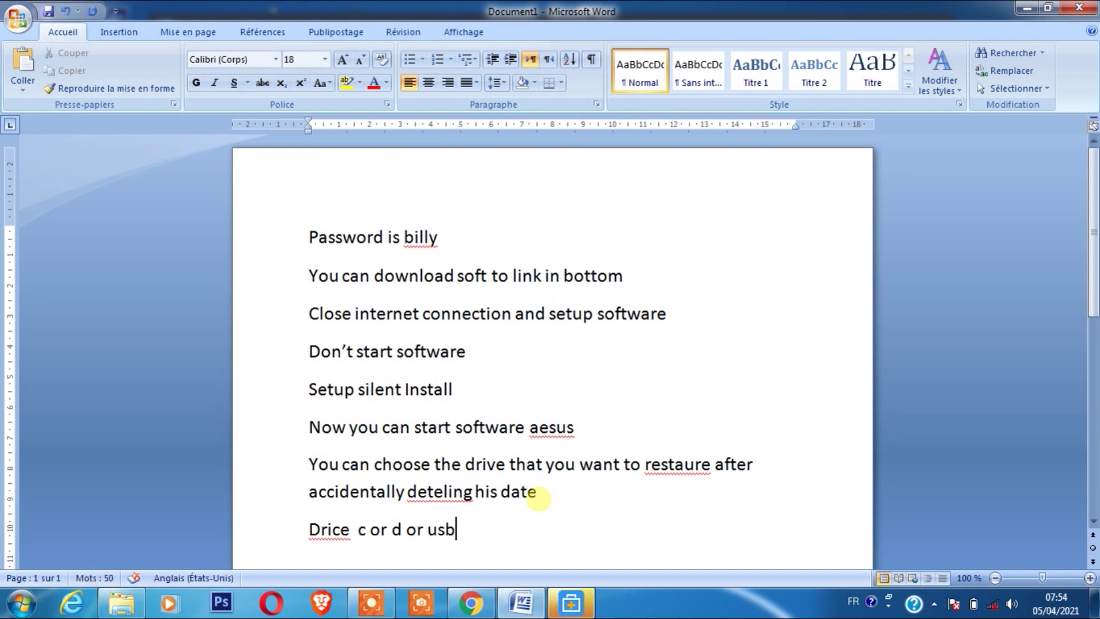
{"action": "type", "text": "......"}
{"action": "key", "text": "Return"}
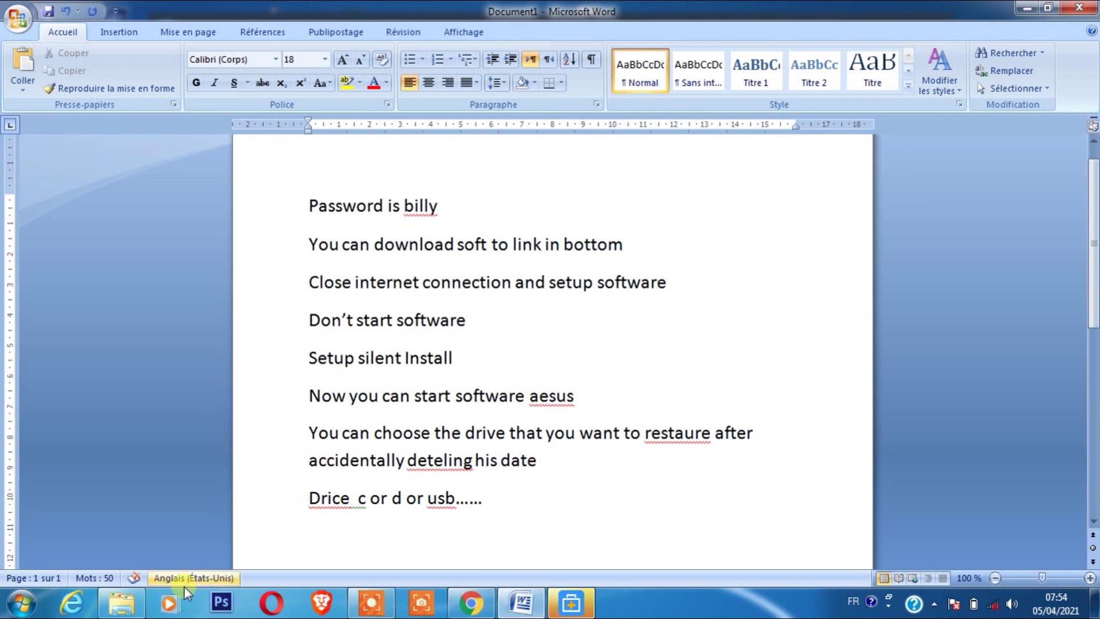
{"action": "left_click", "coordinate": [121, 603]}
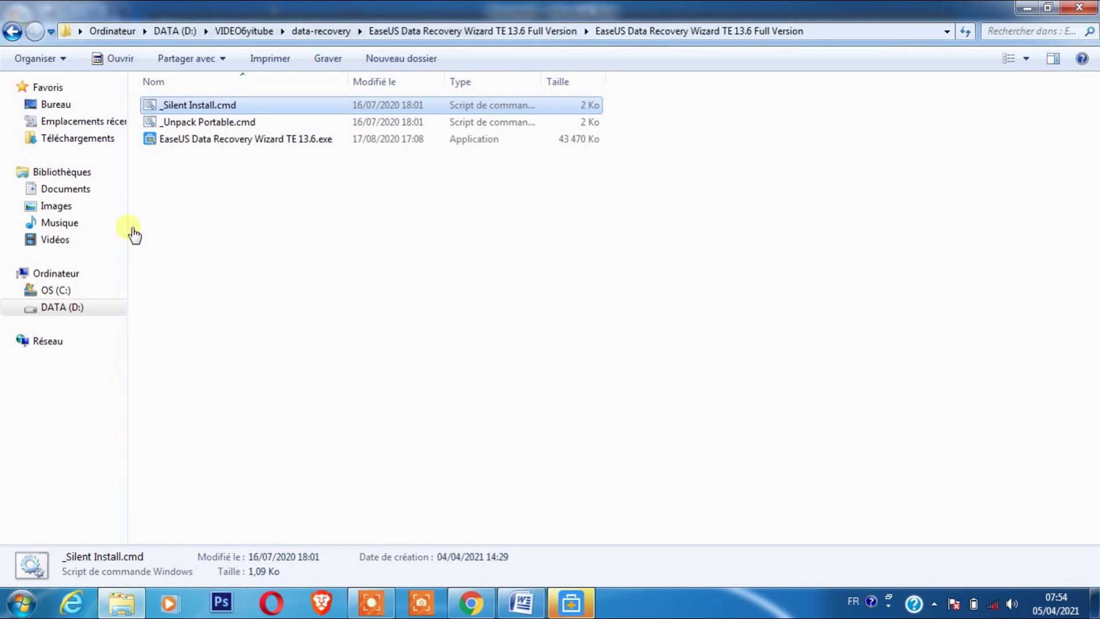
Check that D:\azer contains only Nouveau dossier and OUTILS, then return to EaseUS.
{"action": "left_click", "coordinate": [72, 308]}
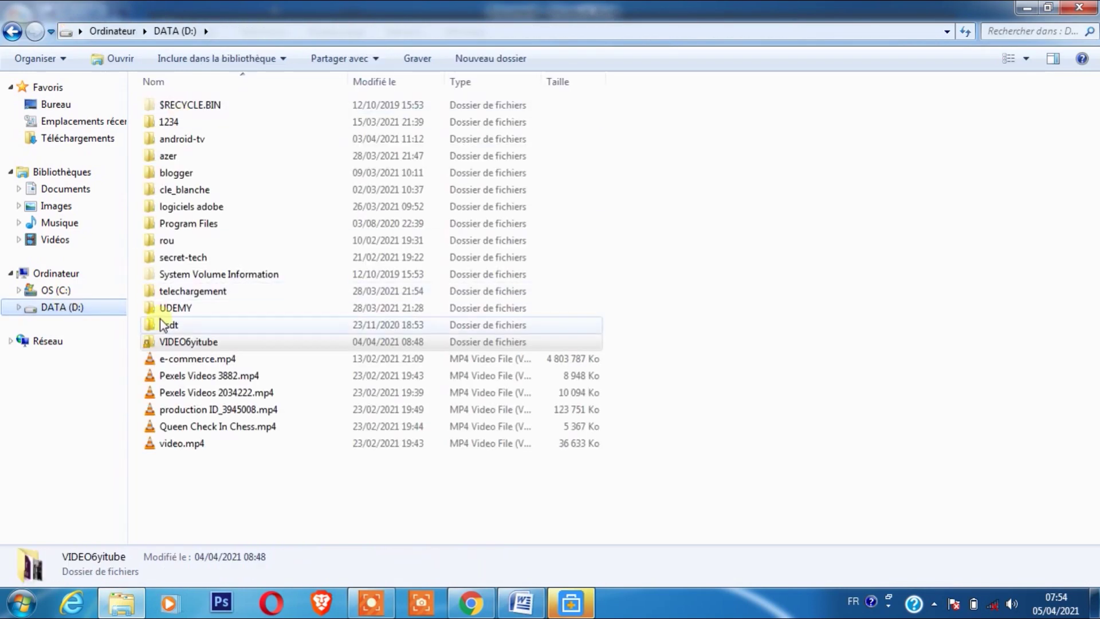
{"action": "double_click", "coordinate": [175, 157]}
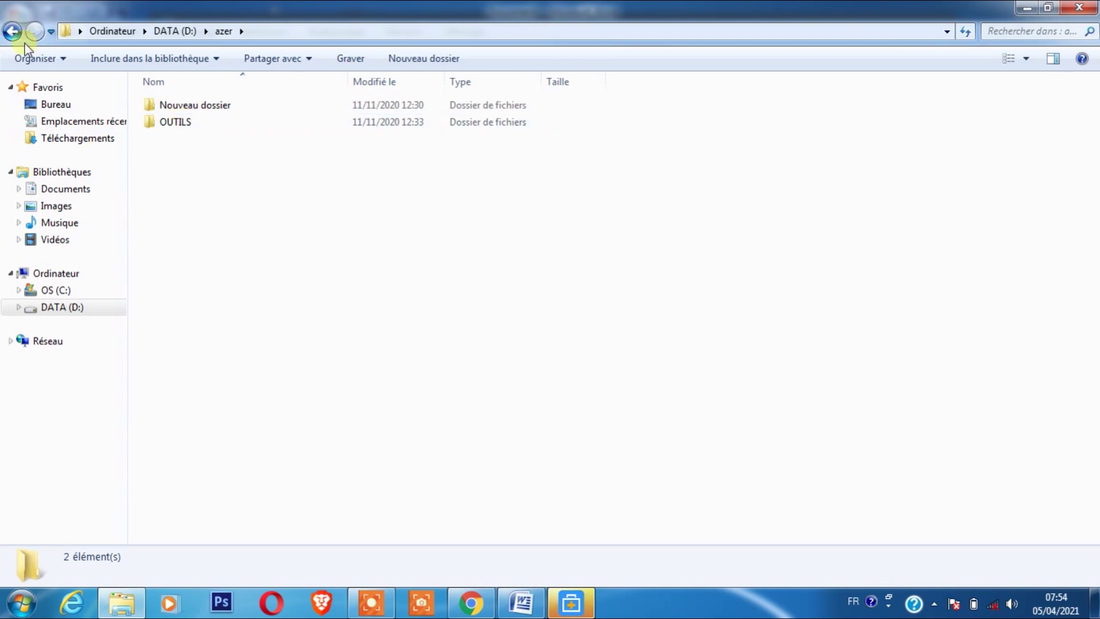
{"action": "left_click", "coordinate": [13, 31]}
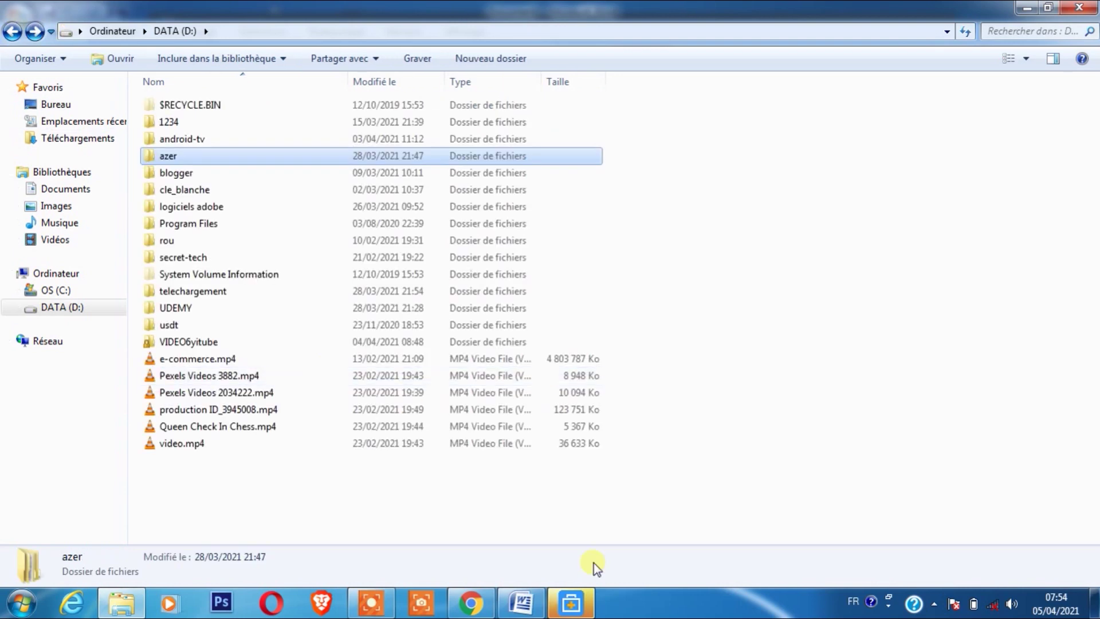
{"action": "left_click", "coordinate": [571, 603]}
Start scanning the DATA (D:) drive and shift the EaseUS window to the right.
{"action": "mouse_move", "coordinate": [435, 204]}
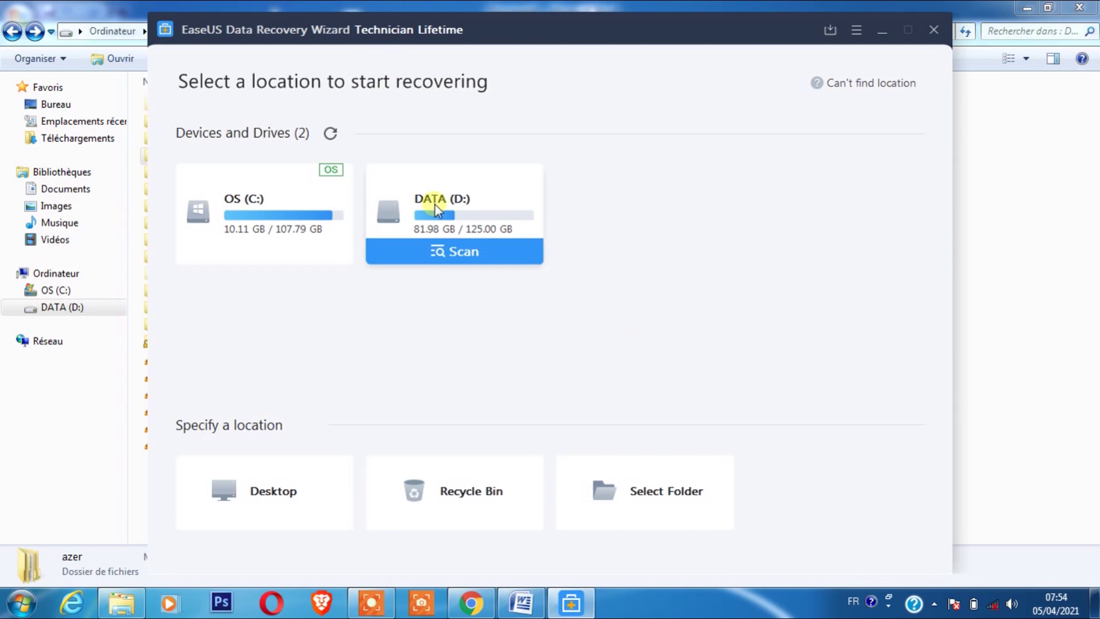
{"action": "left_click", "coordinate": [438, 251]}
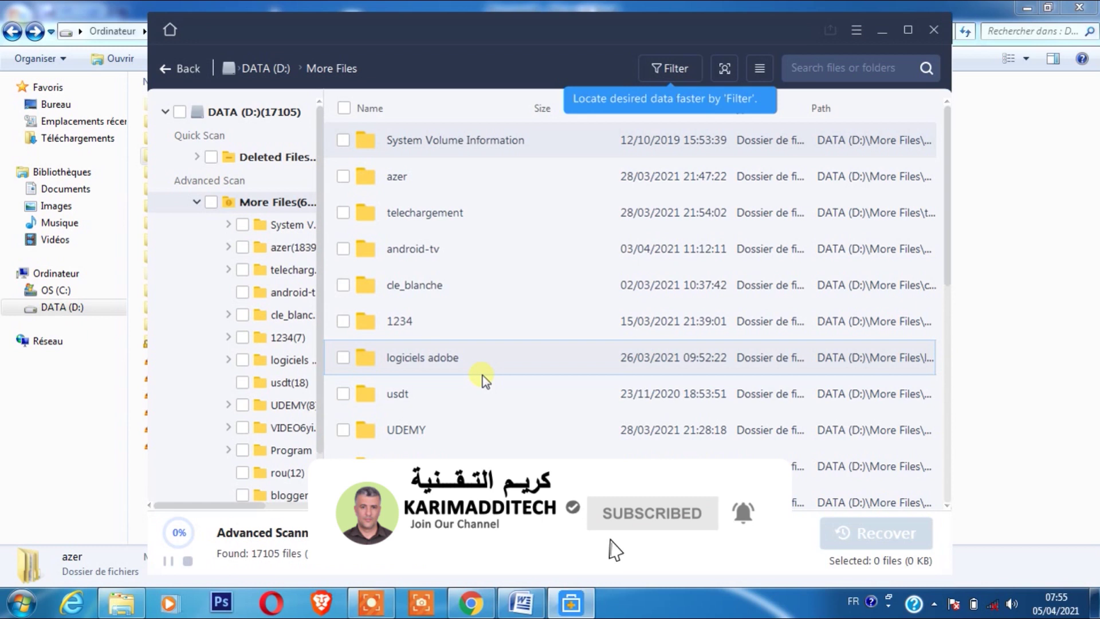
{"action": "left_click_drag", "start_coordinate": [346, 22], "coordinate": [453, 15]}
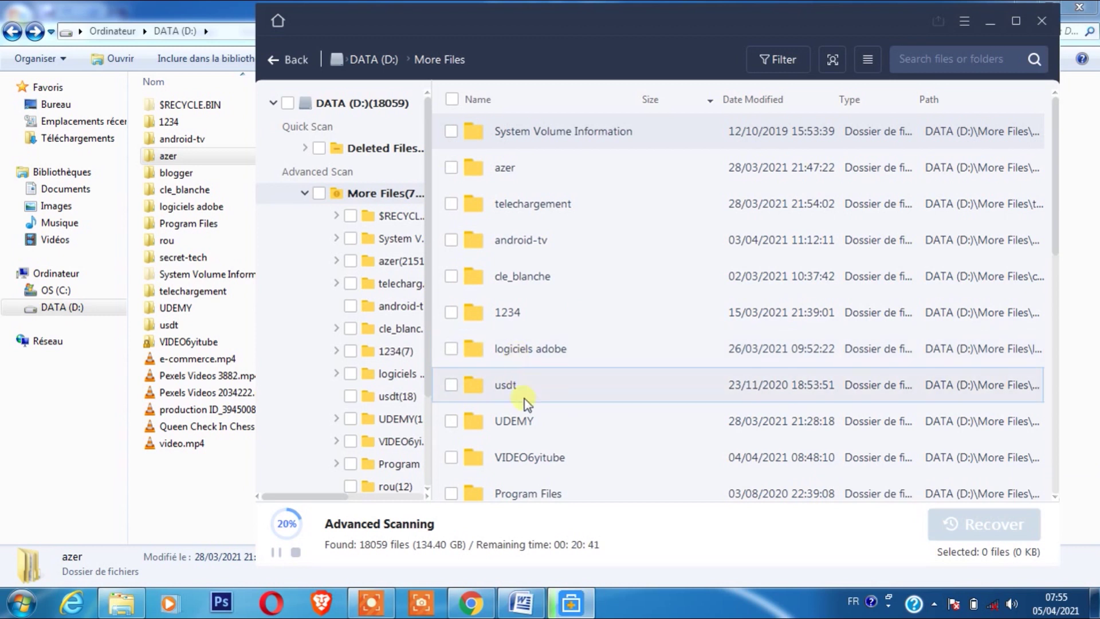
Open azer in the D: scan results to reveal the deleted youtube folder.
{"action": "double_click", "coordinate": [536, 166]}
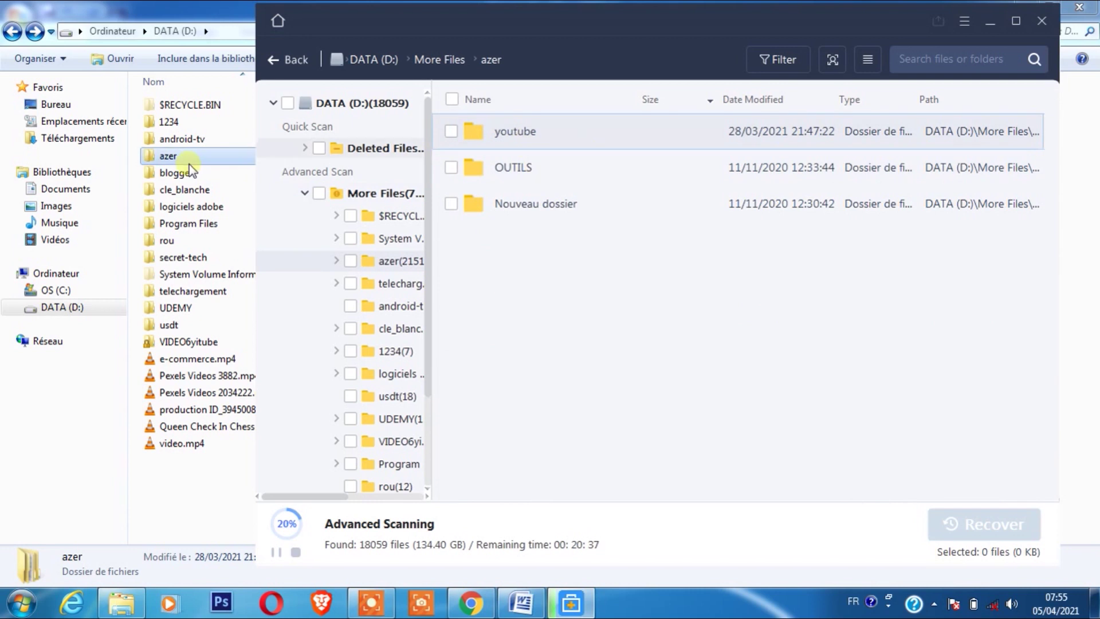
{"action": "left_click", "coordinate": [168, 157]}
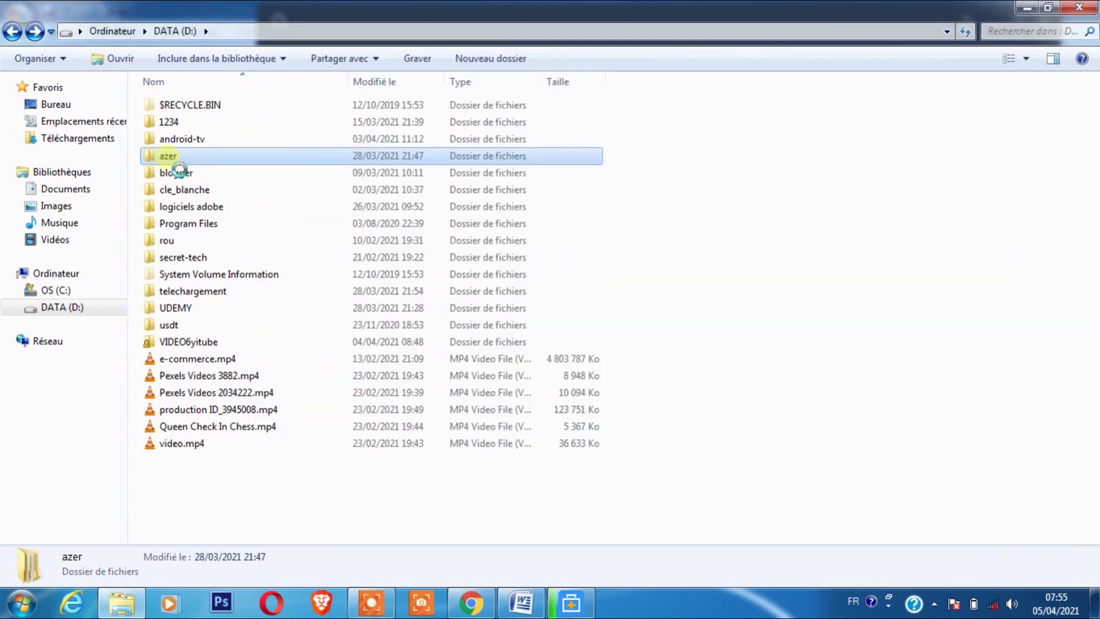
{"action": "left_click", "coordinate": [571, 603]}
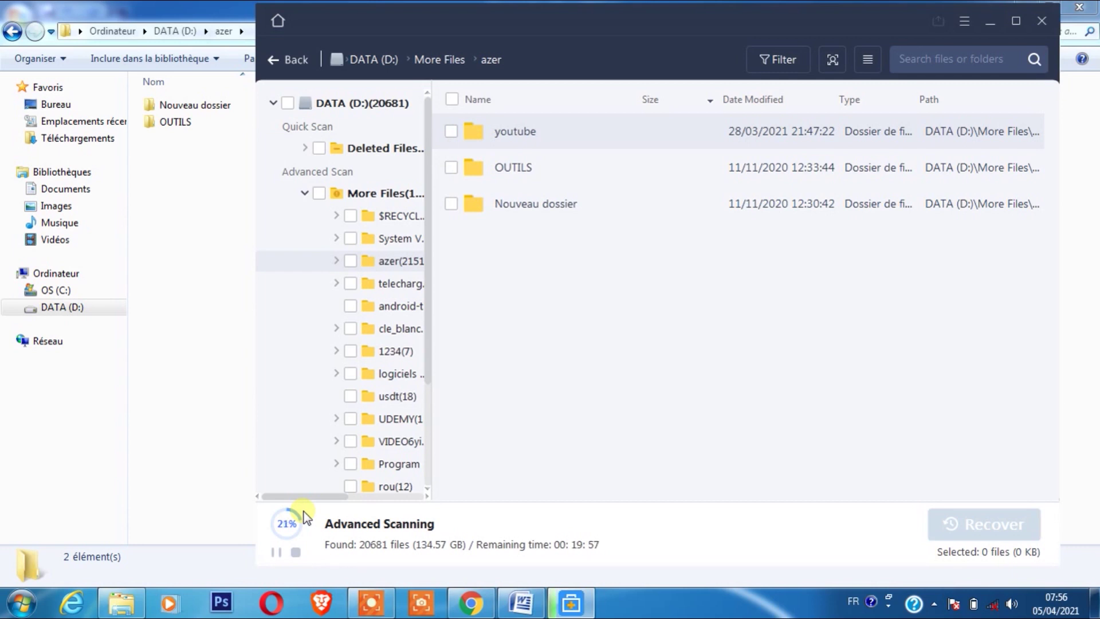
{"action": "mouse_move", "coordinate": [526, 610]}
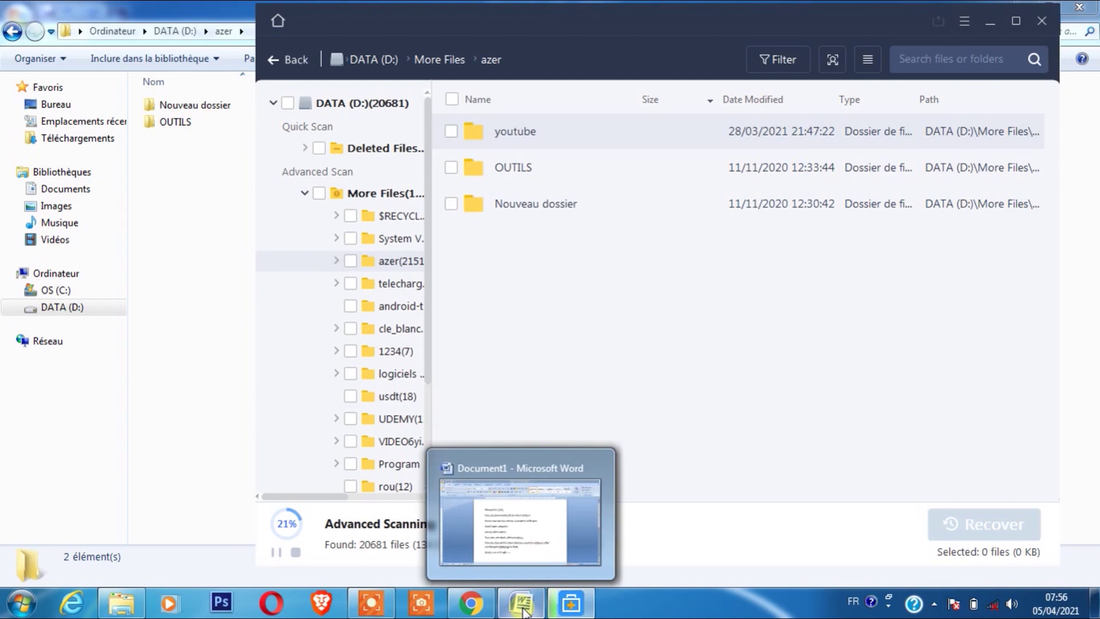
{"action": "left_click", "coordinate": [522, 610]}
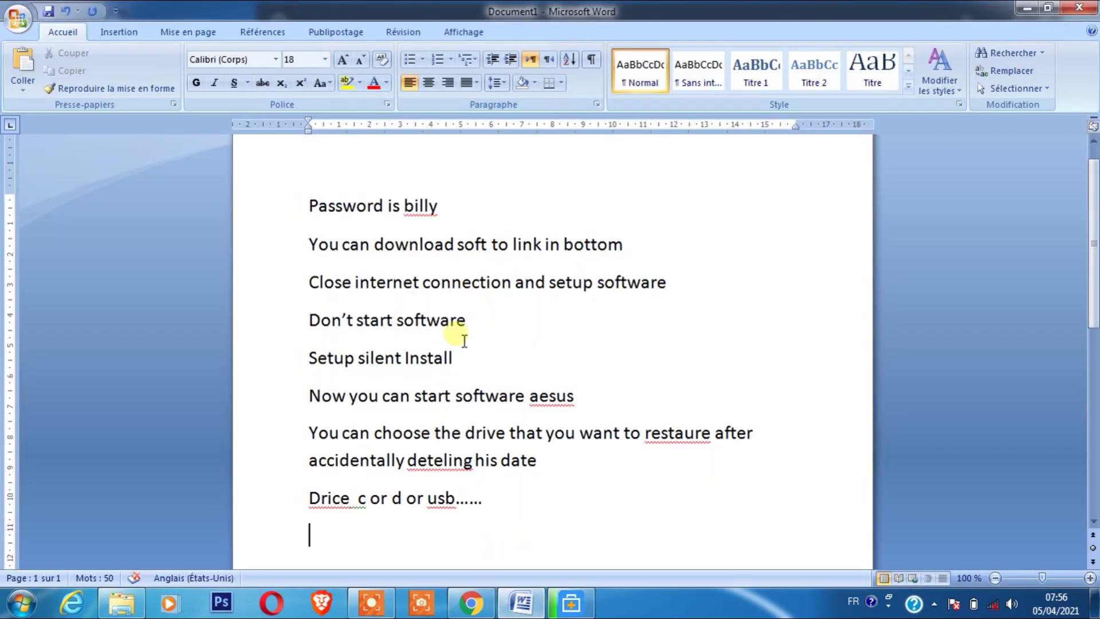
Type 'The directory youtube was deleted and not exist in the drive d' as a new note line.
{"action": "type", "text": "The direct"}
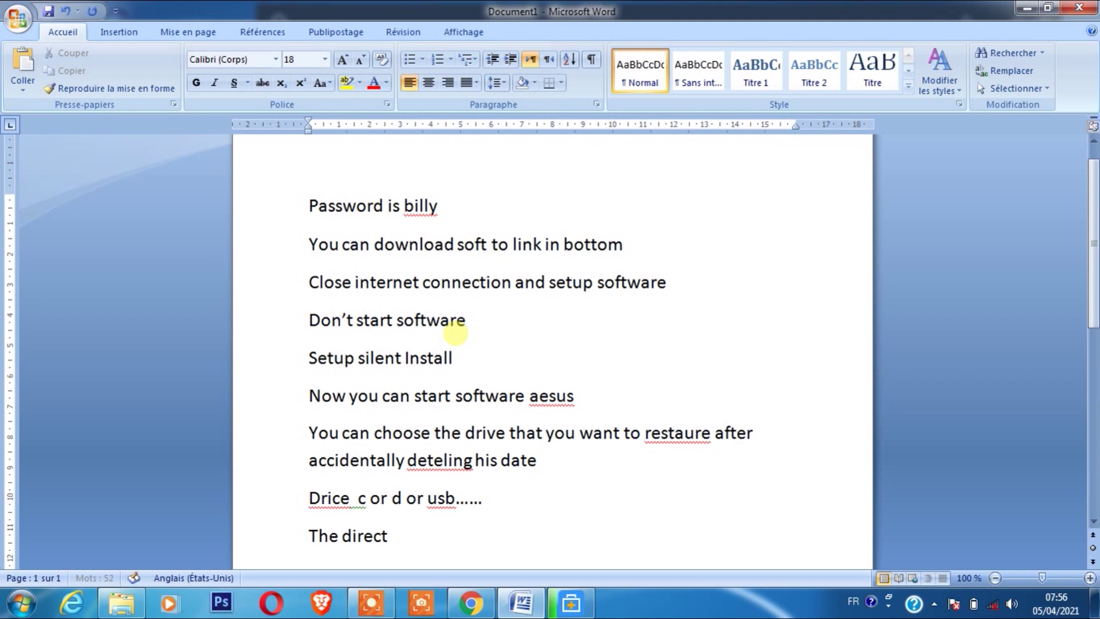
{"action": "type", "text": "ory  y"}
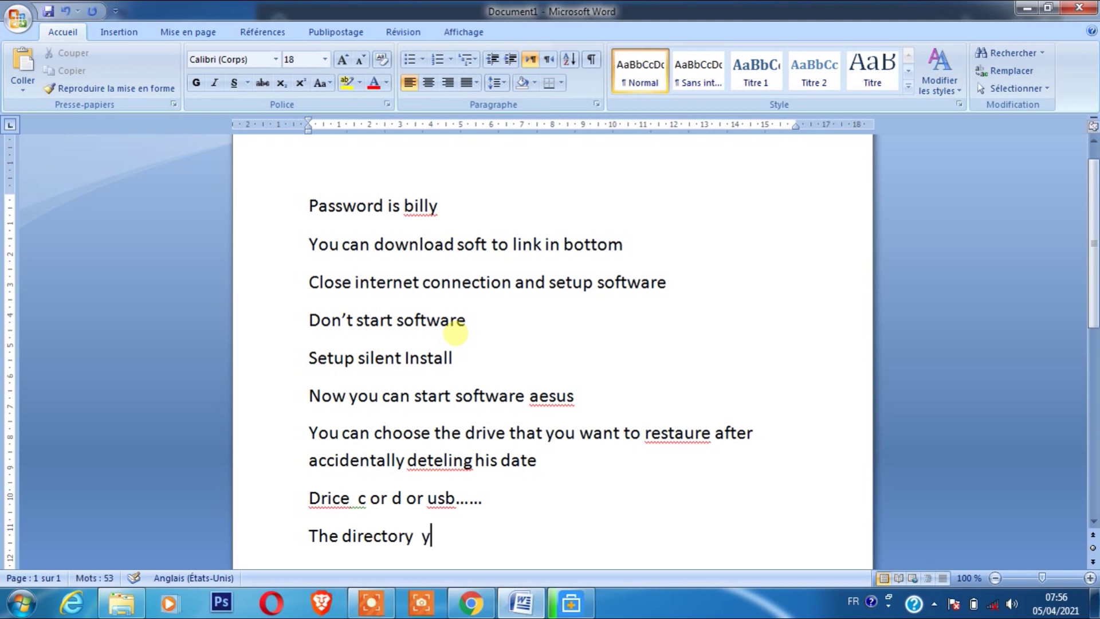
{"action": "type", "text": "outub"}
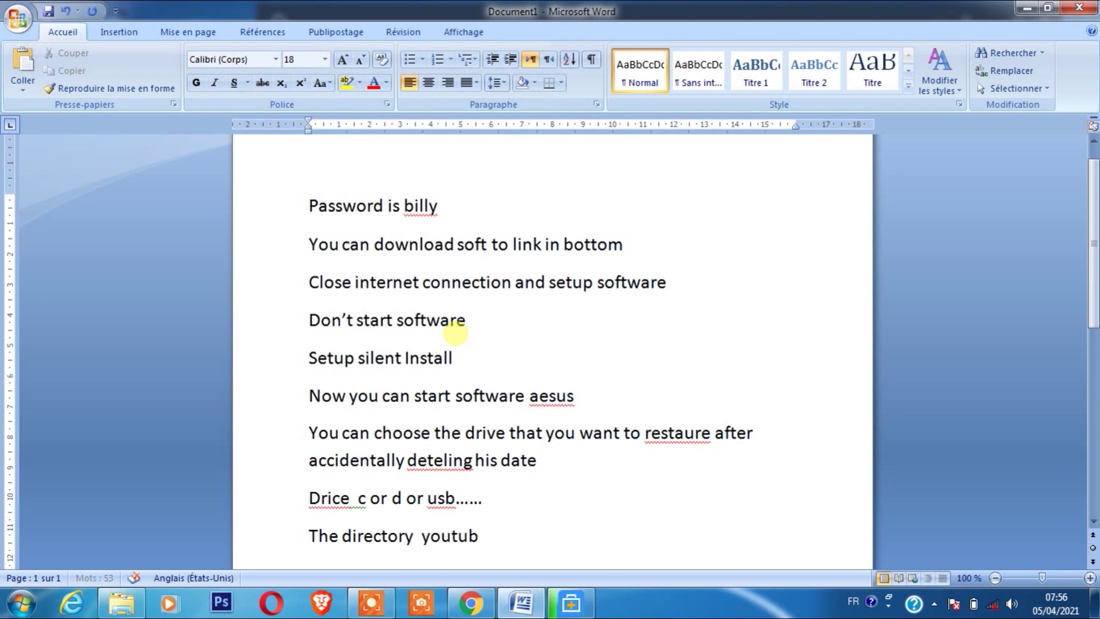
{"action": "type", "text": "e was dete"}
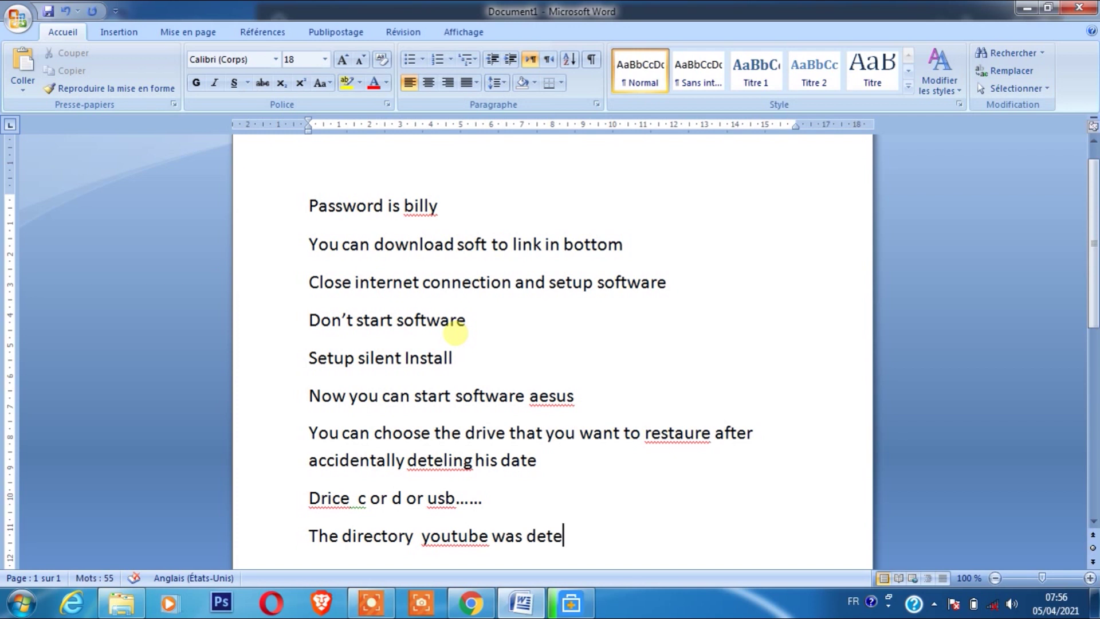
{"action": "key", "text": "BackSpace"}
{"action": "key", "text": "BackSpace"}
{"action": "type", "text": "leted and"}
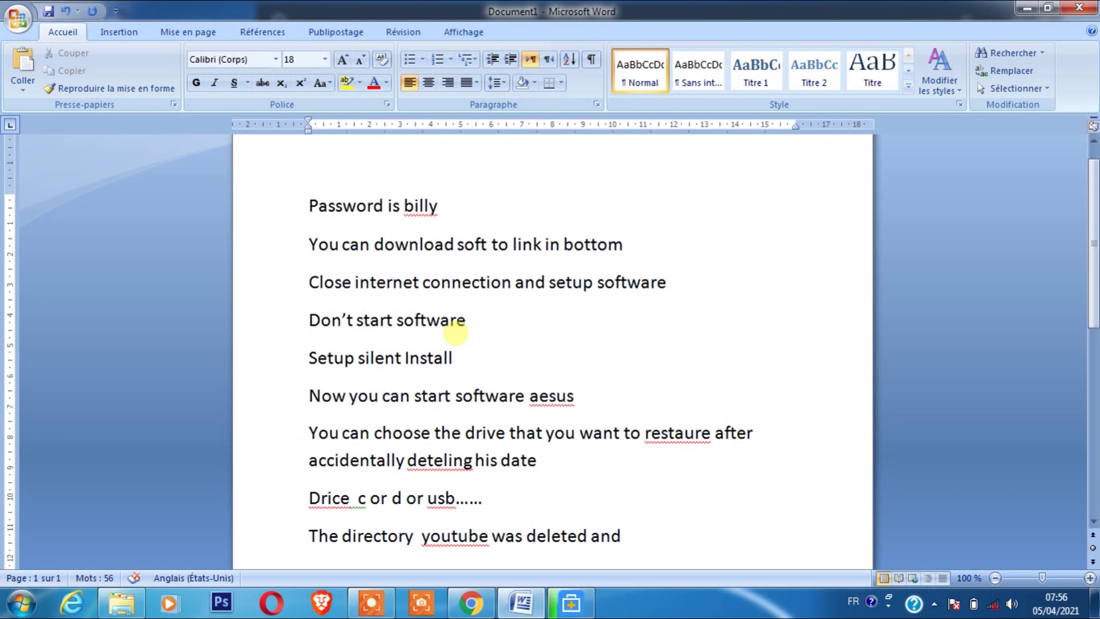
{"action": "type", "text": " not exist"}
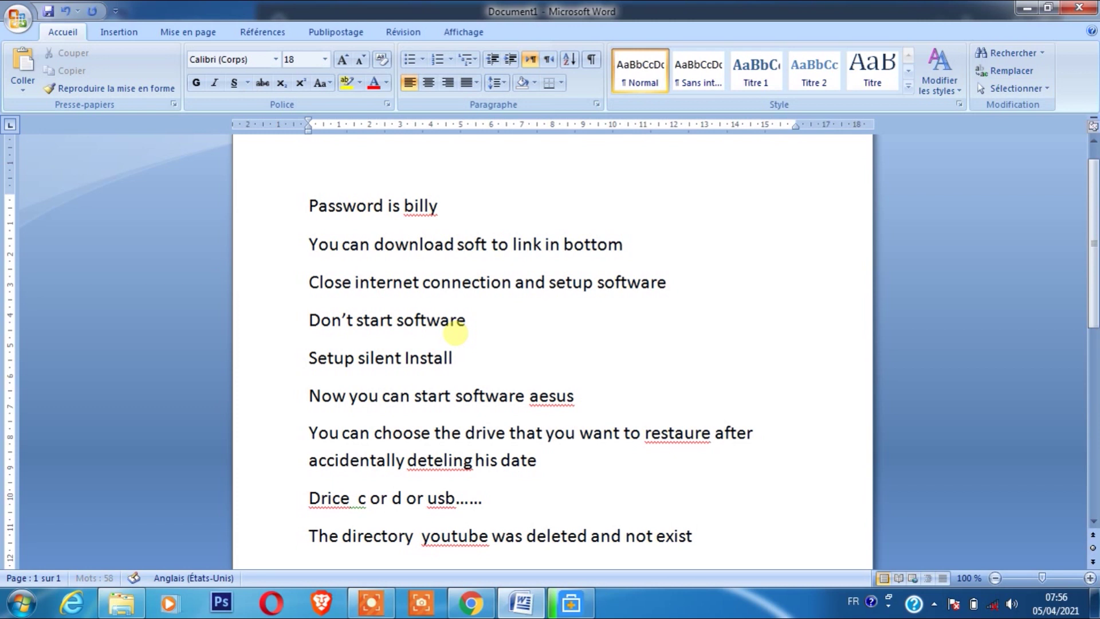
{"action": "type", "text": " in the drive d"}
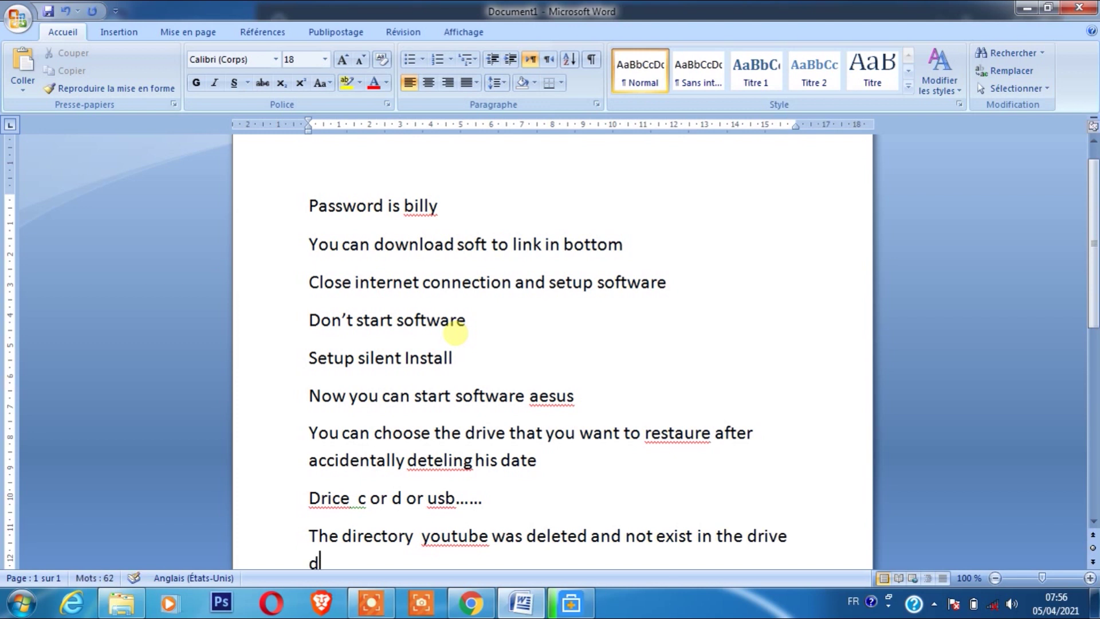
{"action": "scroll", "coordinate": [455, 332], "scroll_direction": "down", "scroll_amount": 2}
{"action": "key", "text": "Return"}
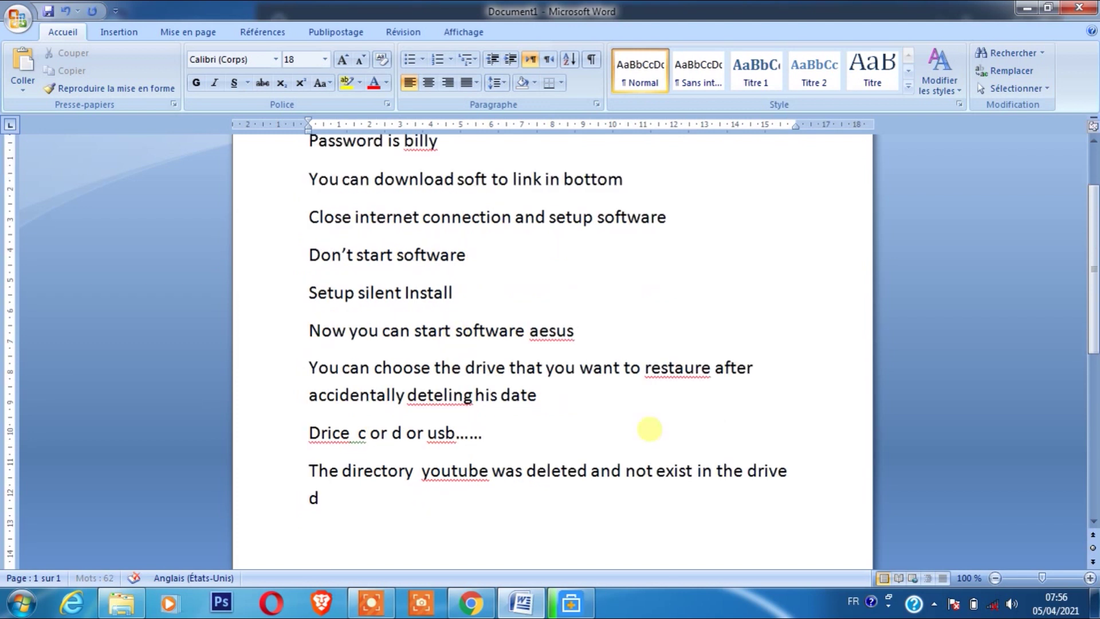
Open the deleted youtube folder under azer to list VIDEO3~1 and VIB9E3~1 during the scan.
{"action": "left_click", "coordinate": [122, 602]}
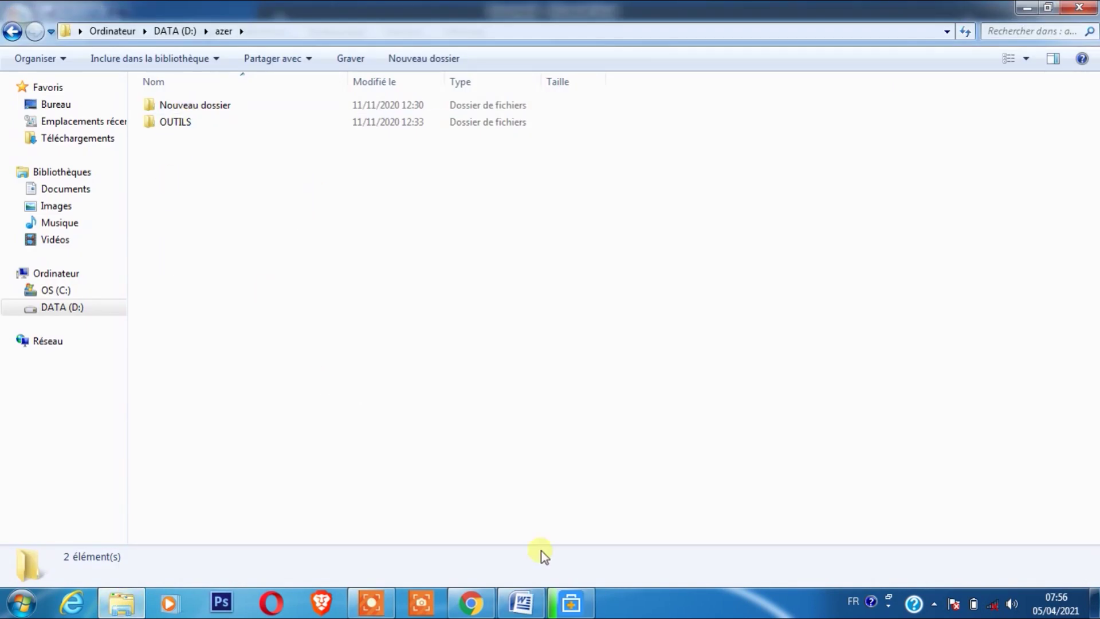
{"action": "left_click", "coordinate": [579, 610]}
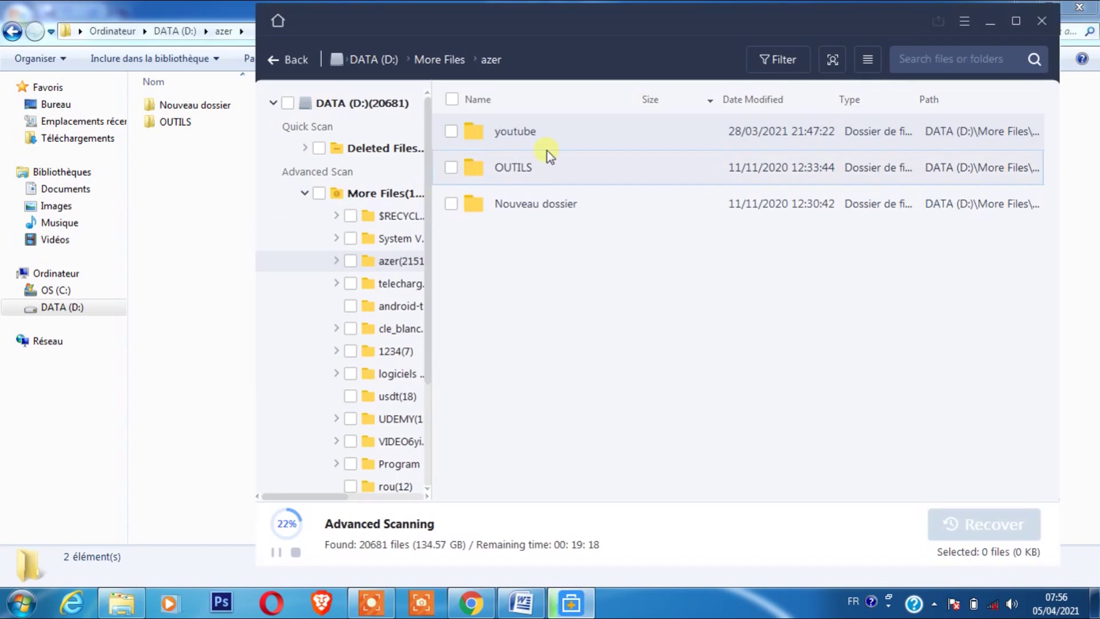
{"action": "double_click", "coordinate": [531, 131]}
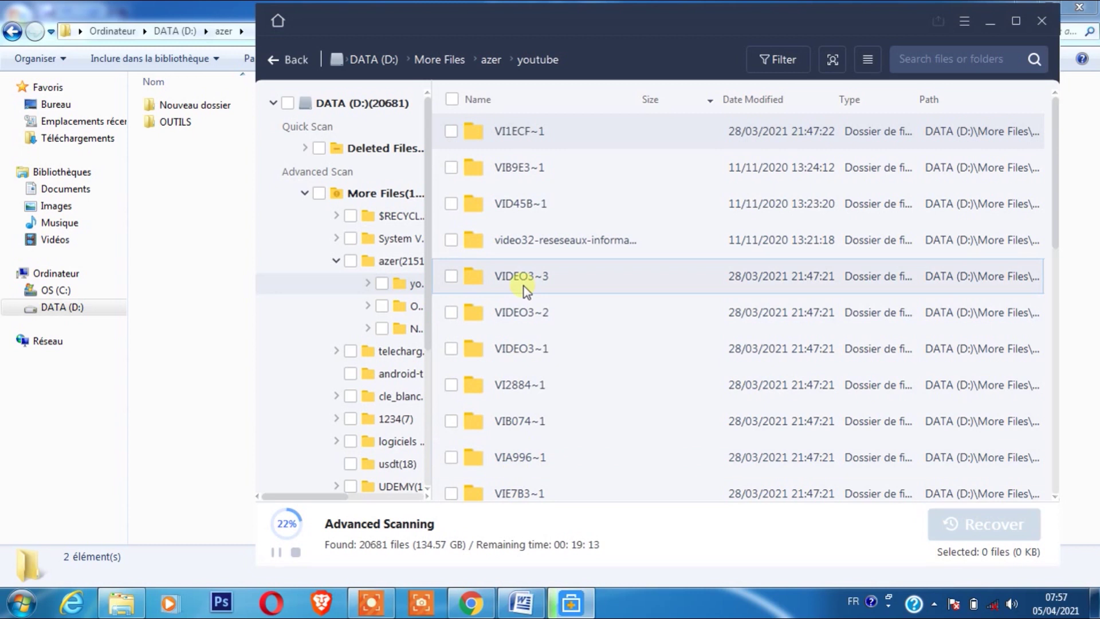
{"action": "left_click", "coordinate": [501, 579]}
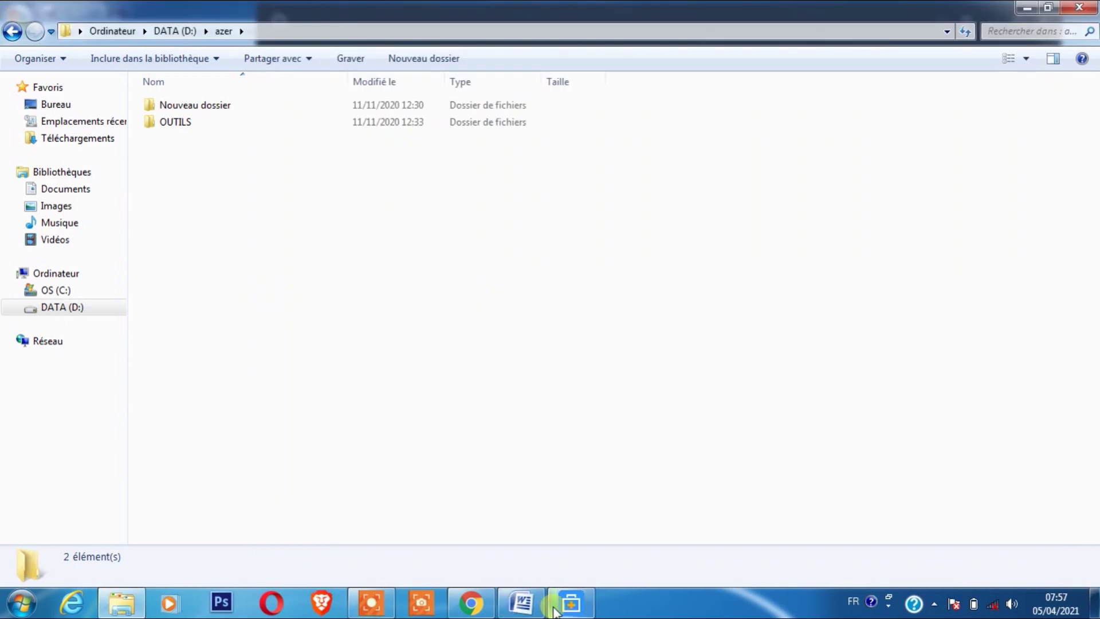
{"action": "left_click", "coordinate": [522, 599]}
{"action": "mouse_move", "coordinate": [518, 599]}
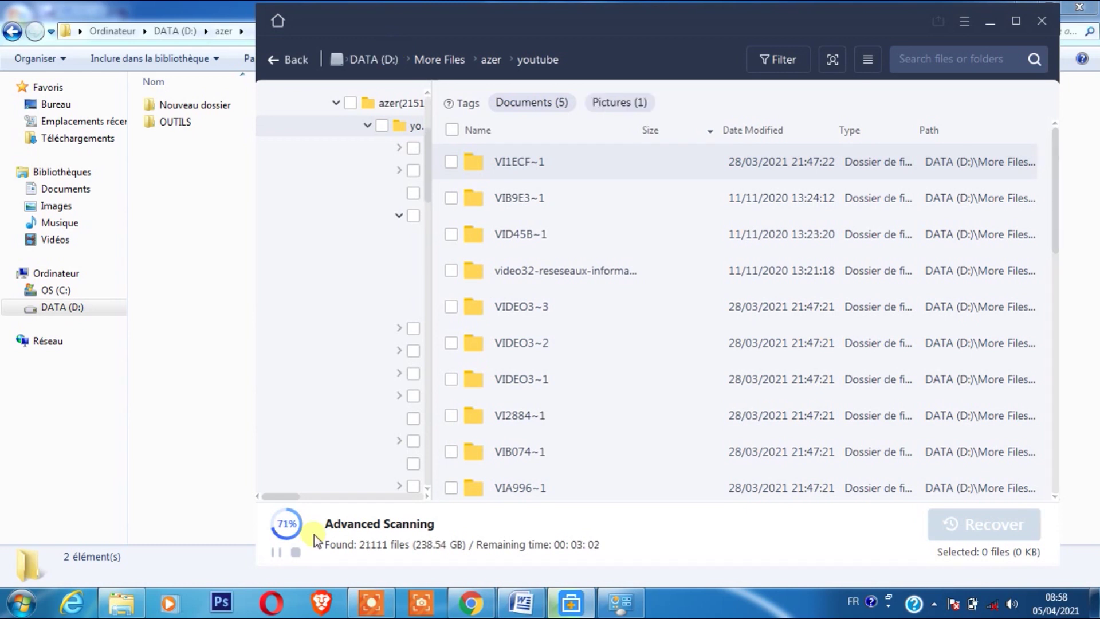
Let the DATA (D:) advanced scan finish with 36181 files (250.46 GB) found.
{"action": "left_click", "coordinate": [371, 603]}
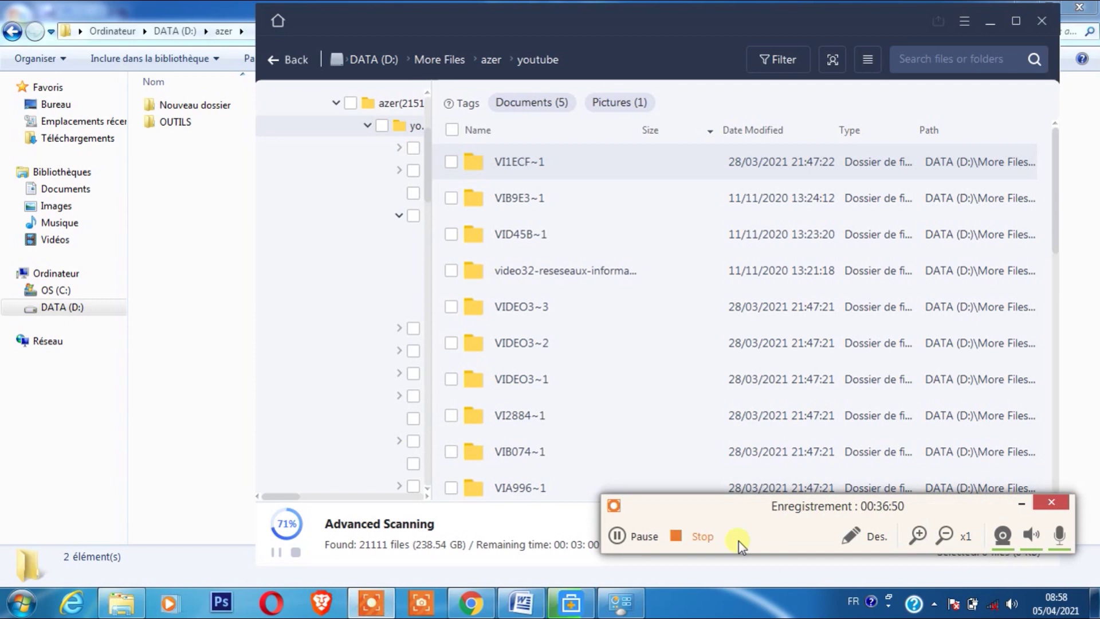
{"action": "left_click", "coordinate": [626, 536]}
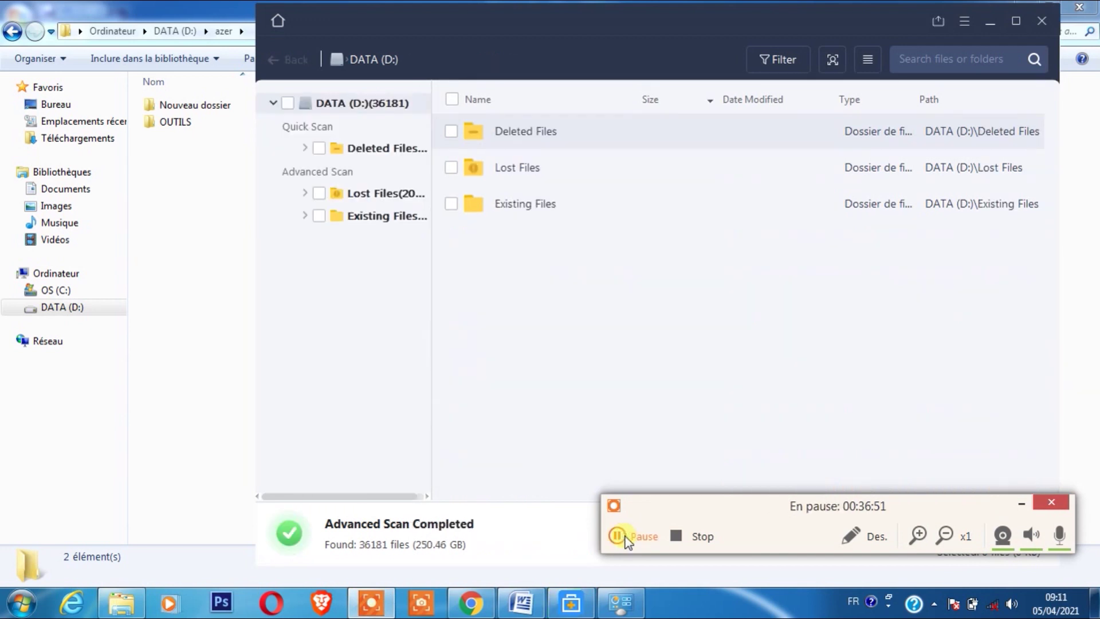
{"action": "left_click", "coordinate": [626, 536]}
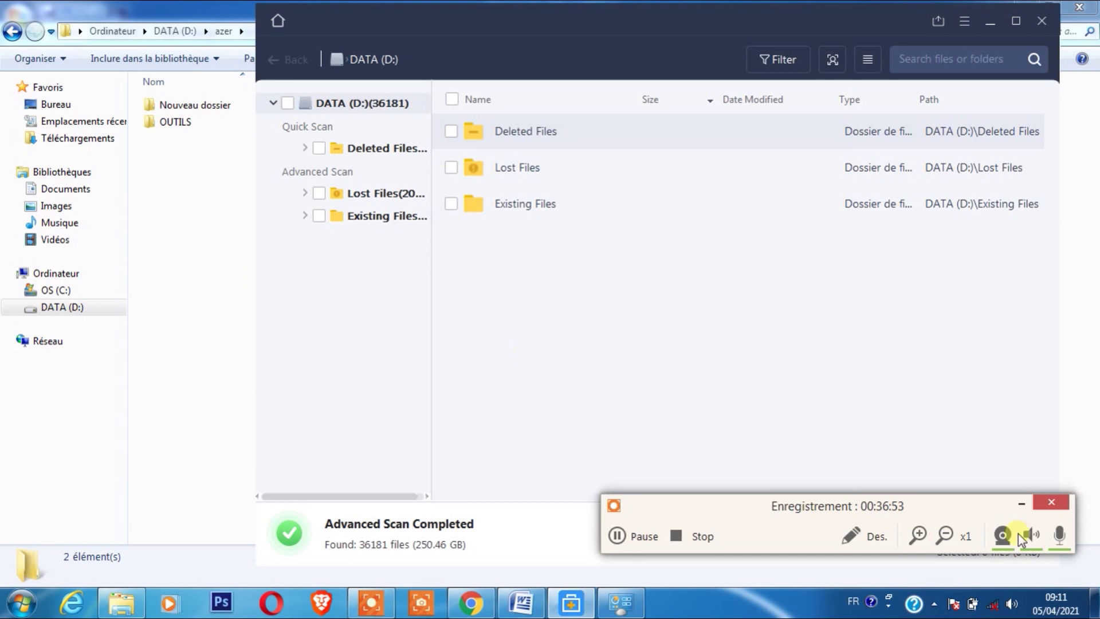
{"action": "left_click", "coordinate": [1021, 504]}
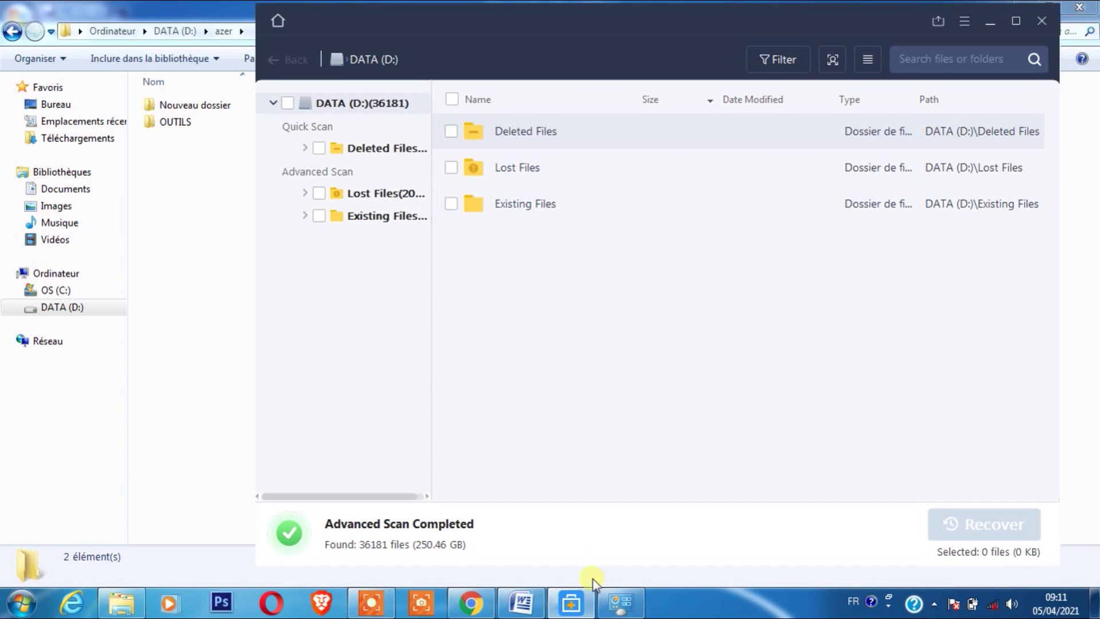
{"action": "left_click", "coordinate": [535, 610]}
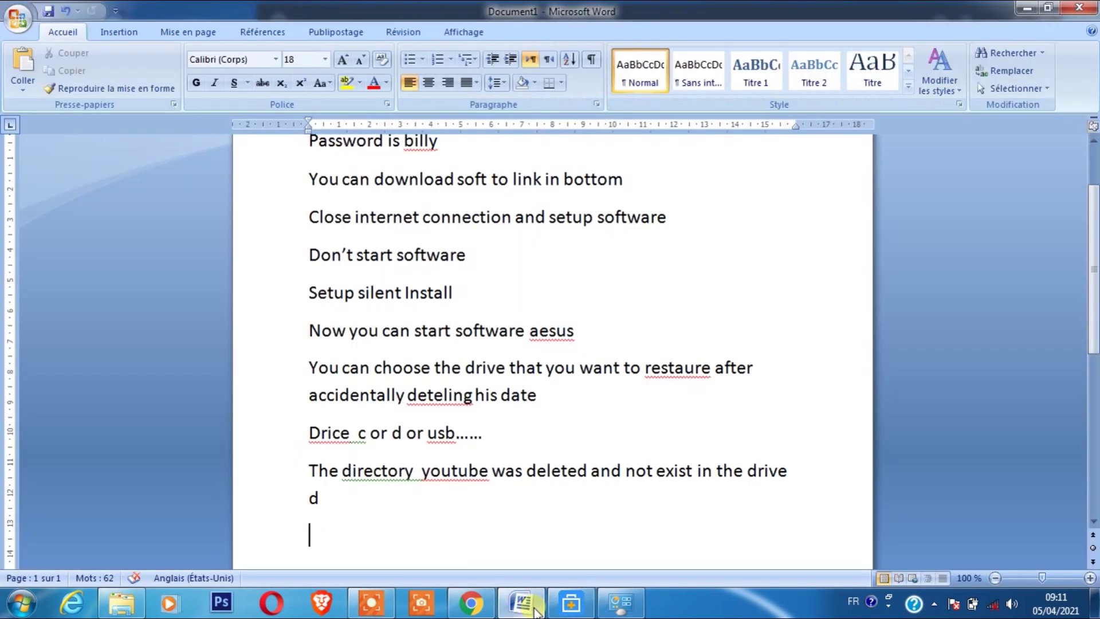
Append the line 'scan completed now' to the end of the notes.
{"action": "left_click", "coordinate": [316, 537]}
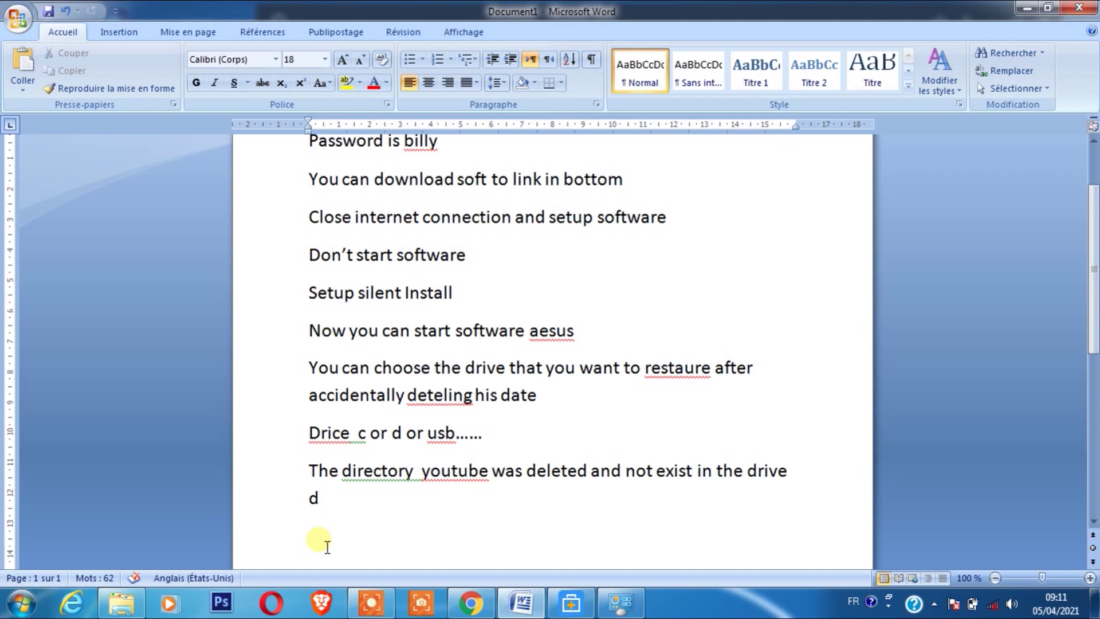
{"action": "type", "text": "scan complet"}
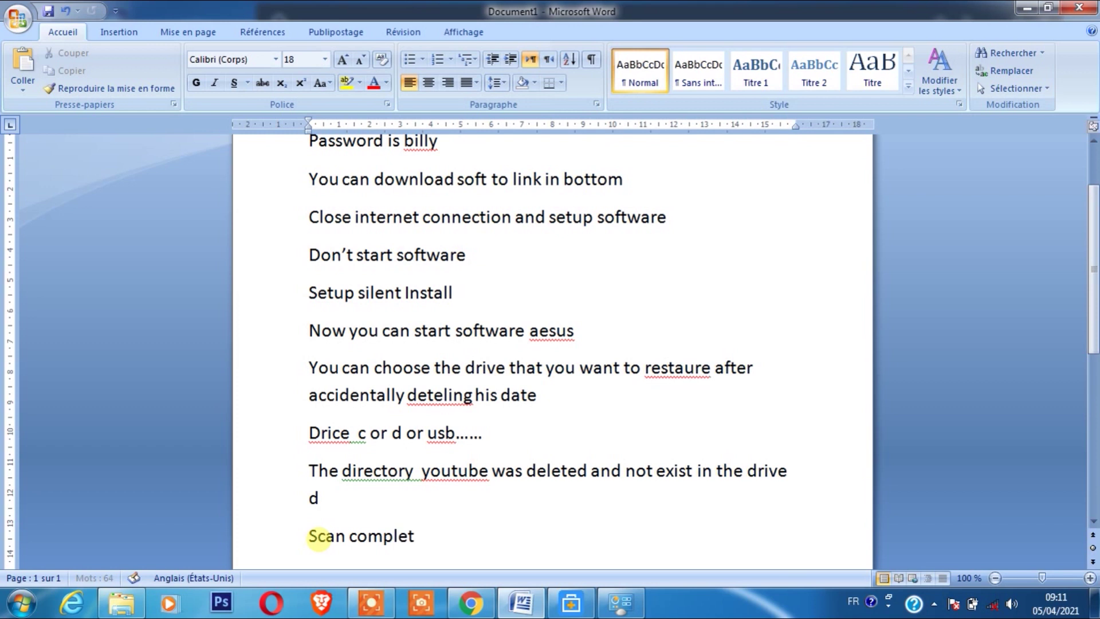
{"action": "type", "text": "ed now"}
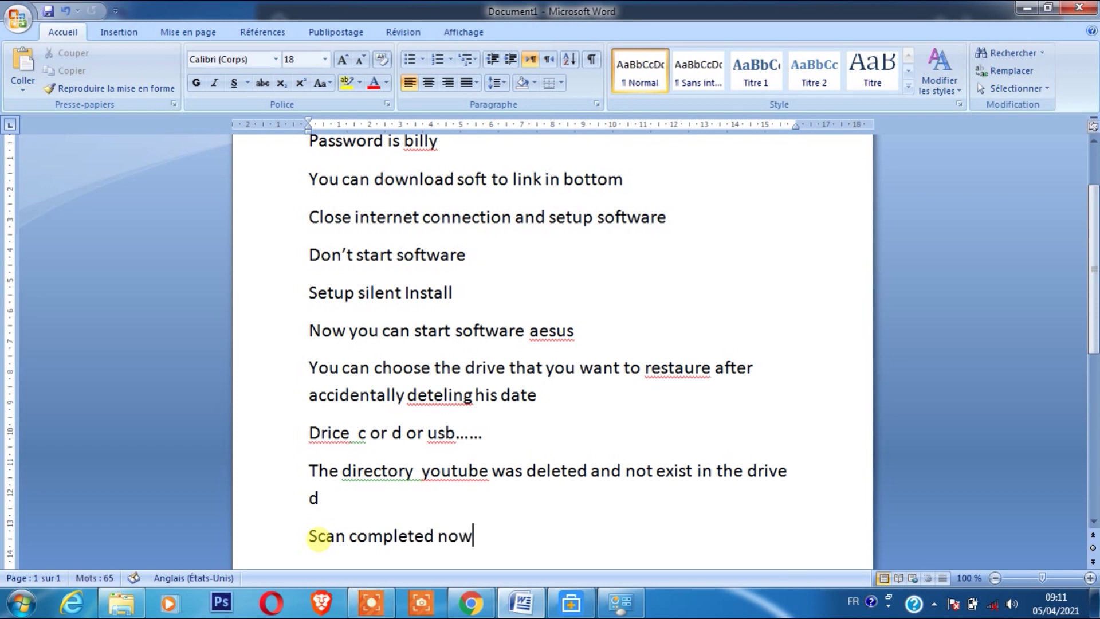
{"action": "key", "text": "Return"}
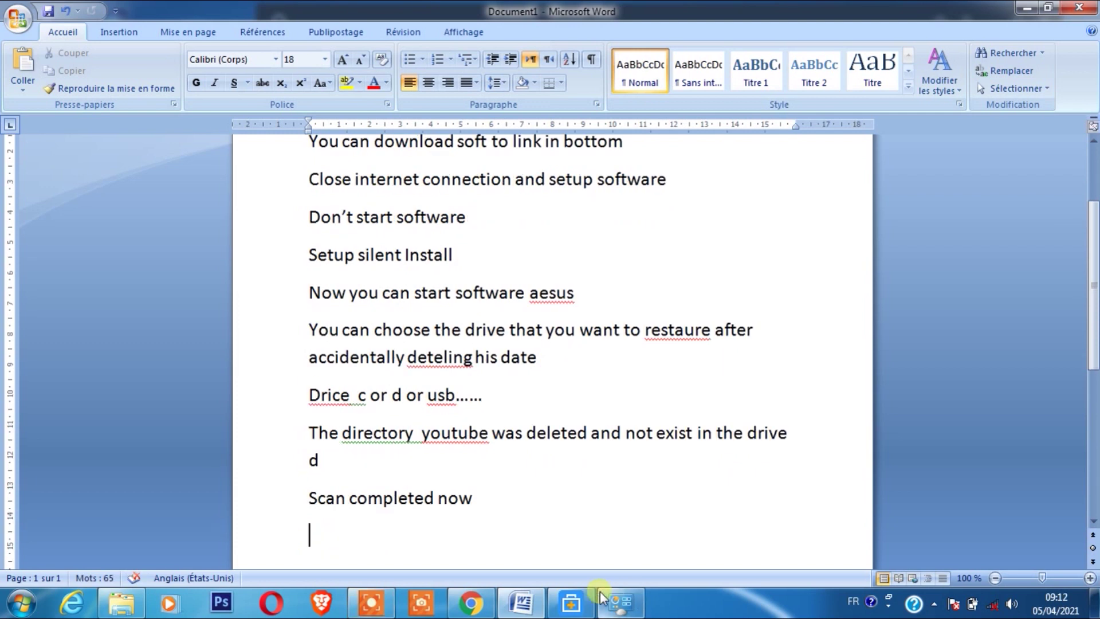
{"action": "left_click", "coordinate": [569, 604]}
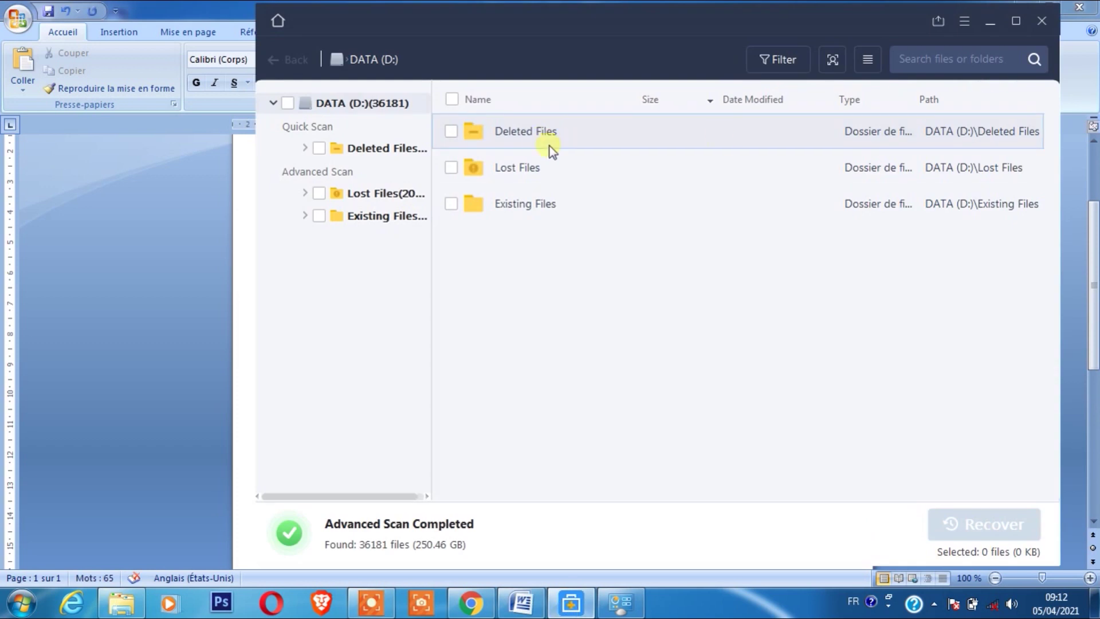
In Explorer on DATA (D:), make a new folder named 'rescue' via Nouveau > Dossier and open it.
{"action": "left_click", "coordinate": [122, 604]}
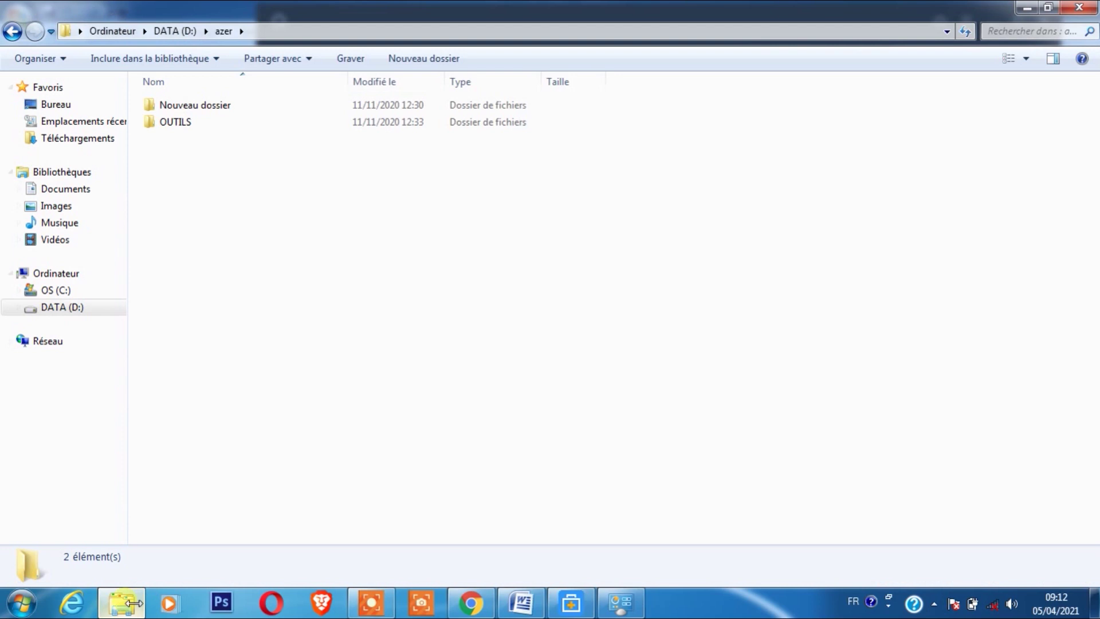
{"action": "left_click", "coordinate": [69, 309]}
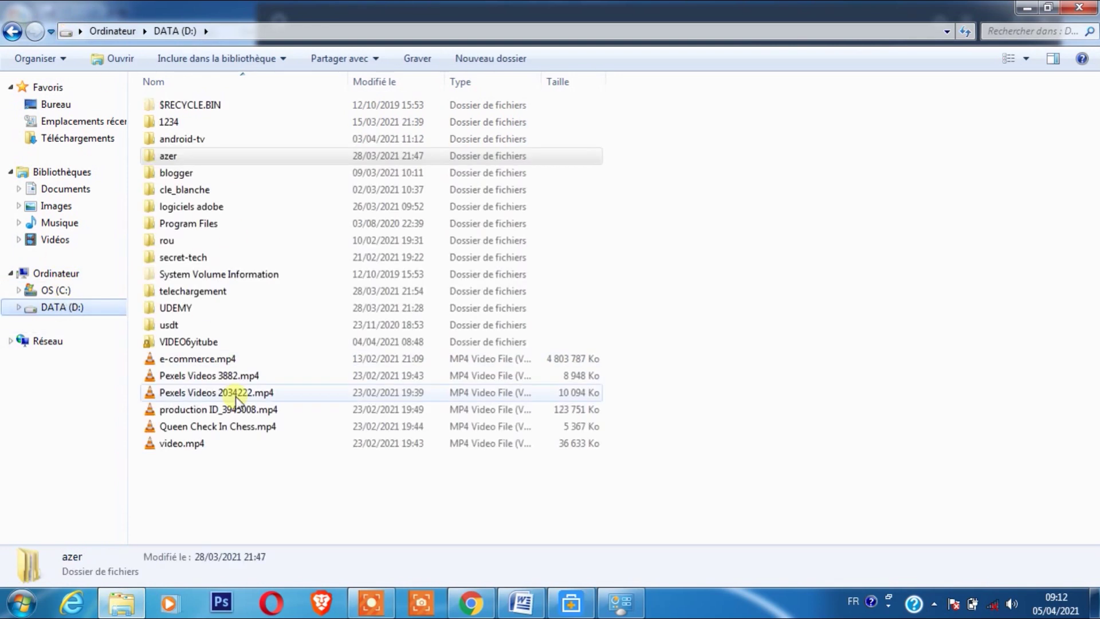
{"action": "left_click", "coordinate": [184, 500]}
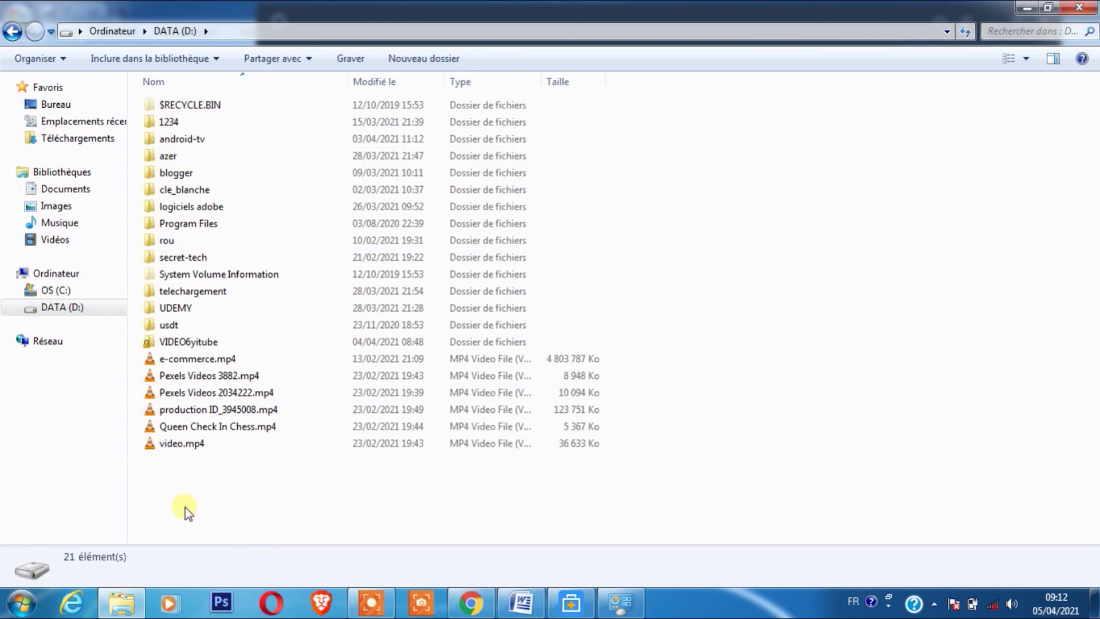
{"action": "right_click", "coordinate": [185, 507]}
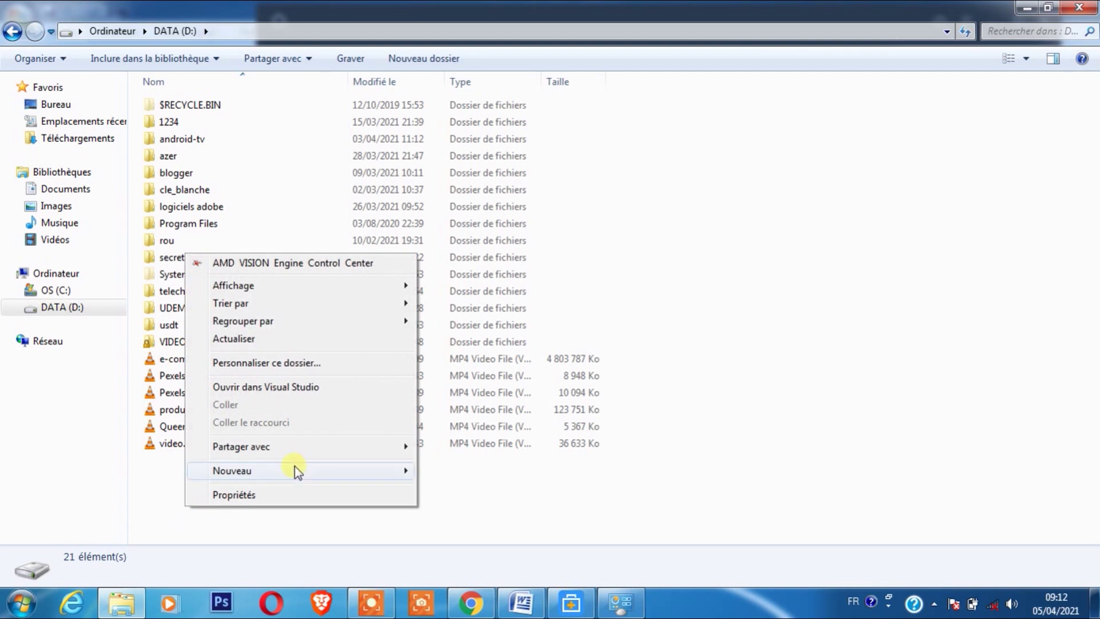
{"action": "mouse_move", "coordinate": [294, 465]}
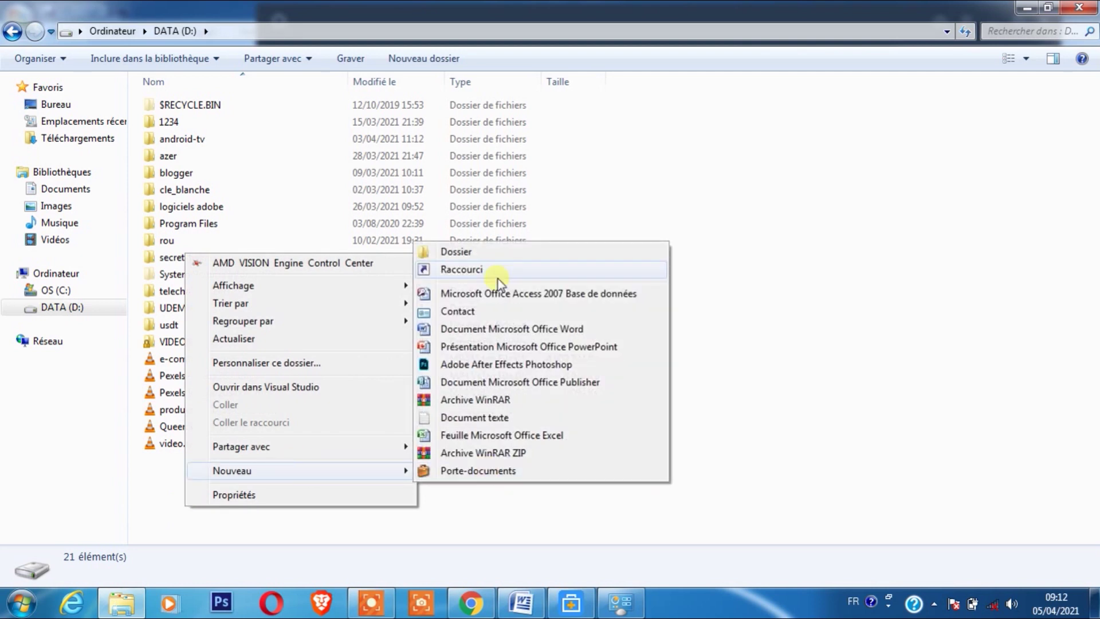
{"action": "left_click", "coordinate": [490, 251]}
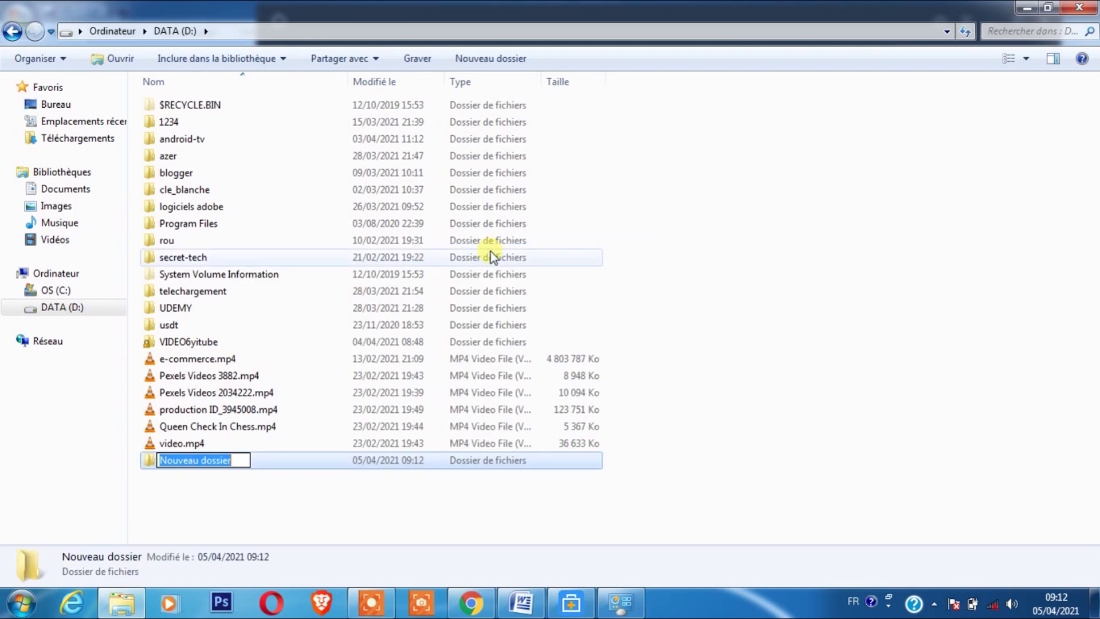
{"action": "type", "text": "res"}
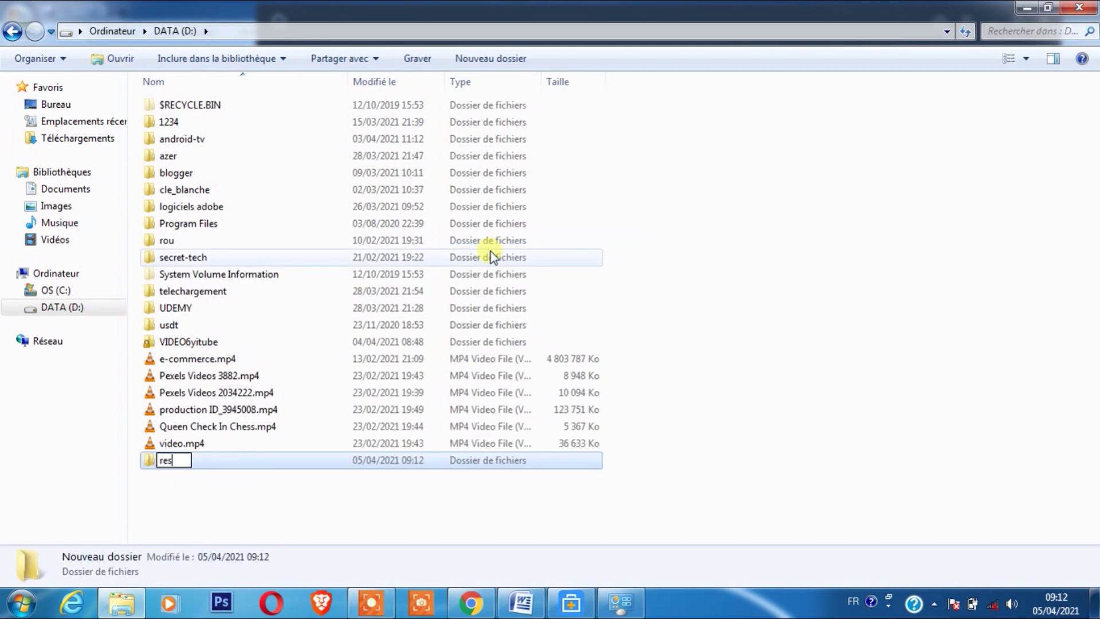
{"action": "type", "text": "cue"}
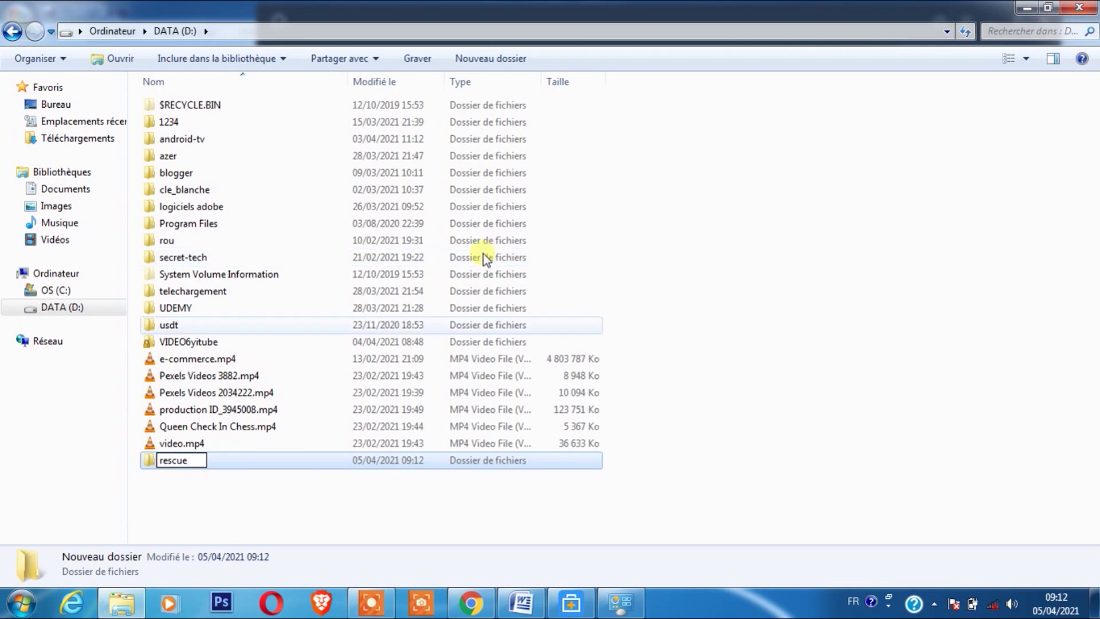
{"action": "left_click", "coordinate": [366, 494]}
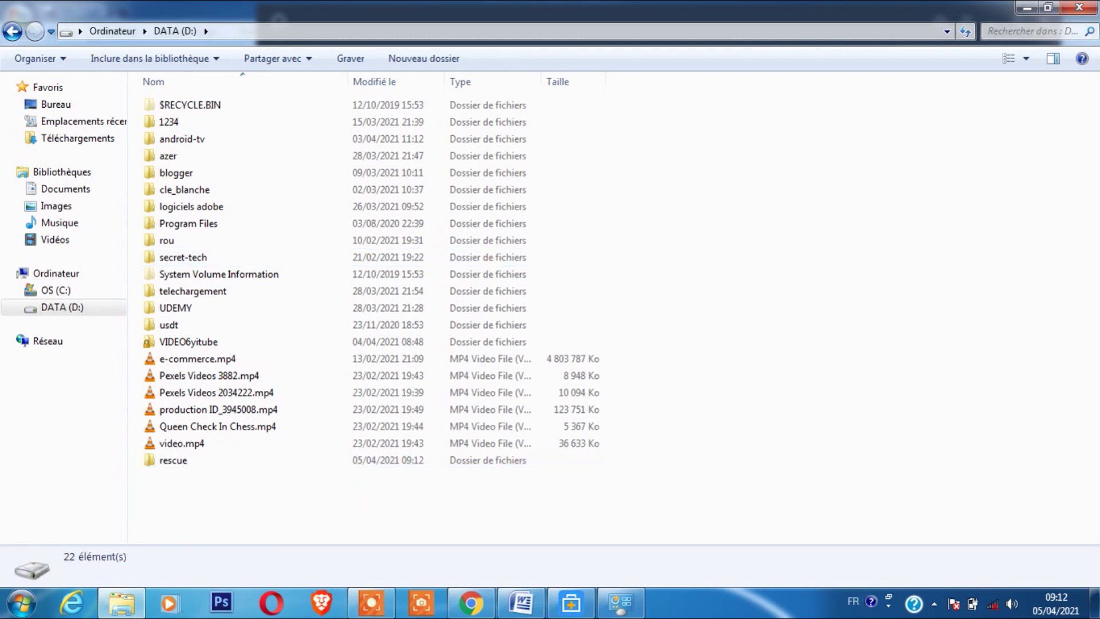
{"action": "double_click", "coordinate": [167, 458]}
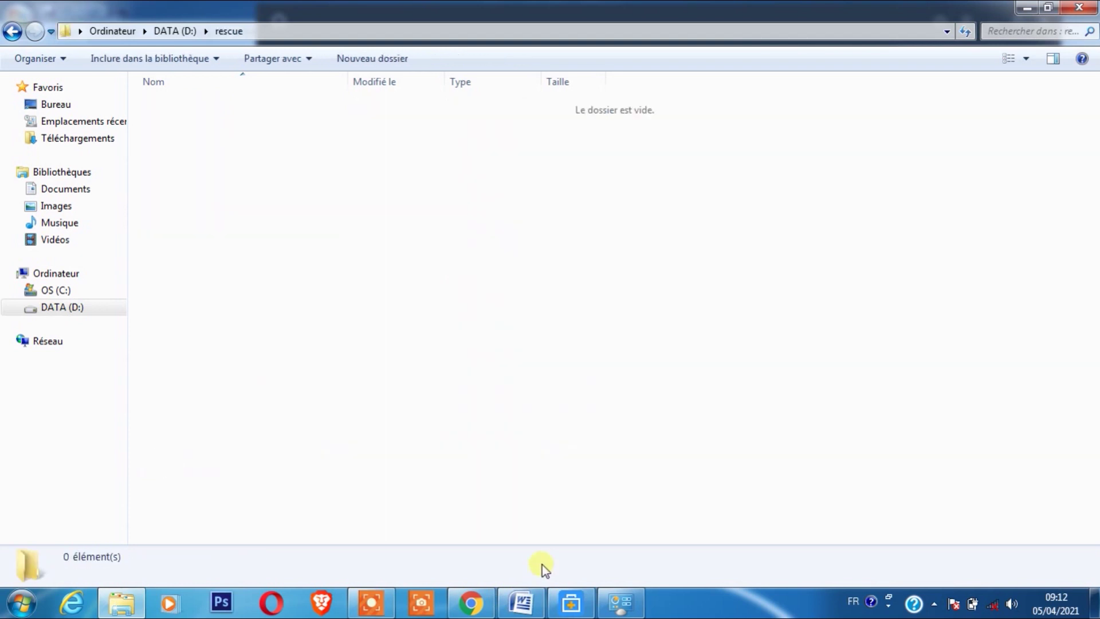
Add the line 'Creat new directory' to the Word notes, then return to EaseUS.
{"action": "left_click", "coordinate": [531, 610]}
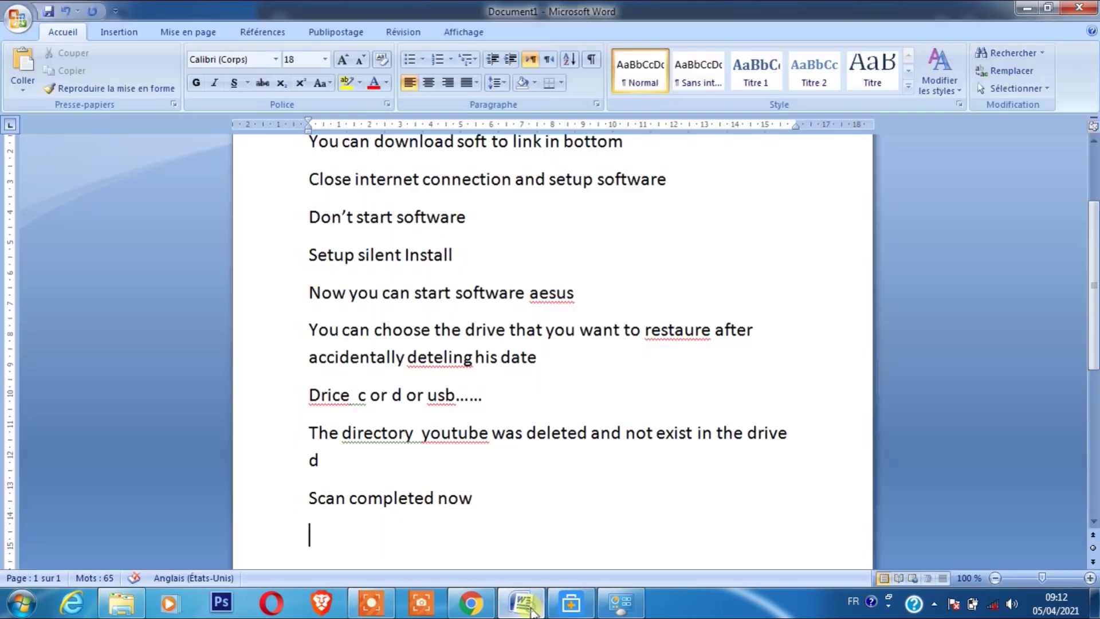
{"action": "type", "text": "creat "}
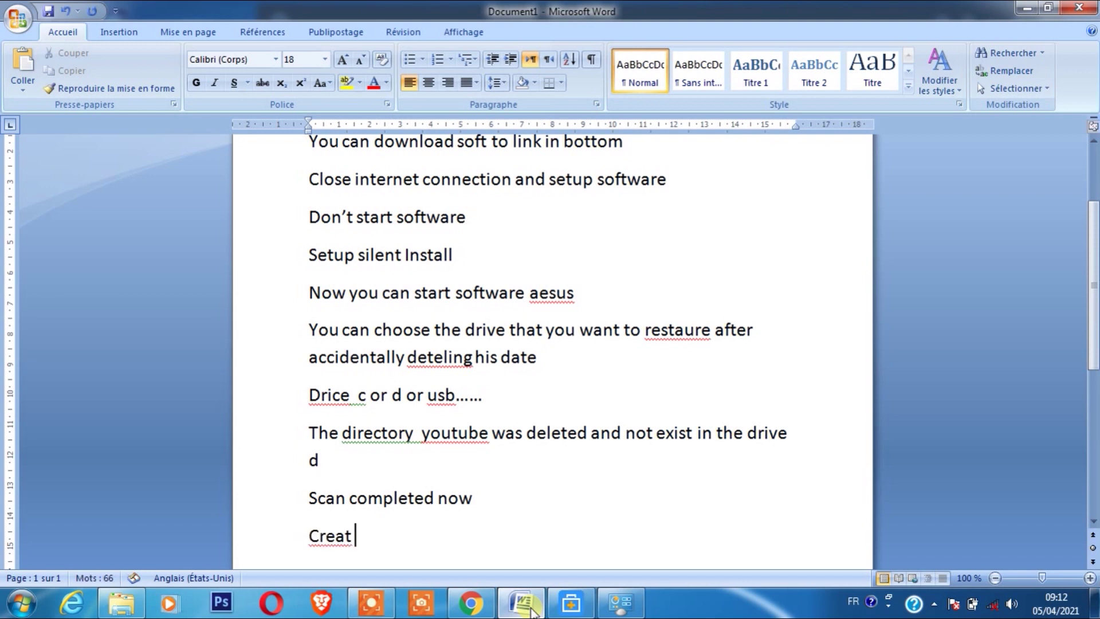
{"action": "type", "text": "new direct"}
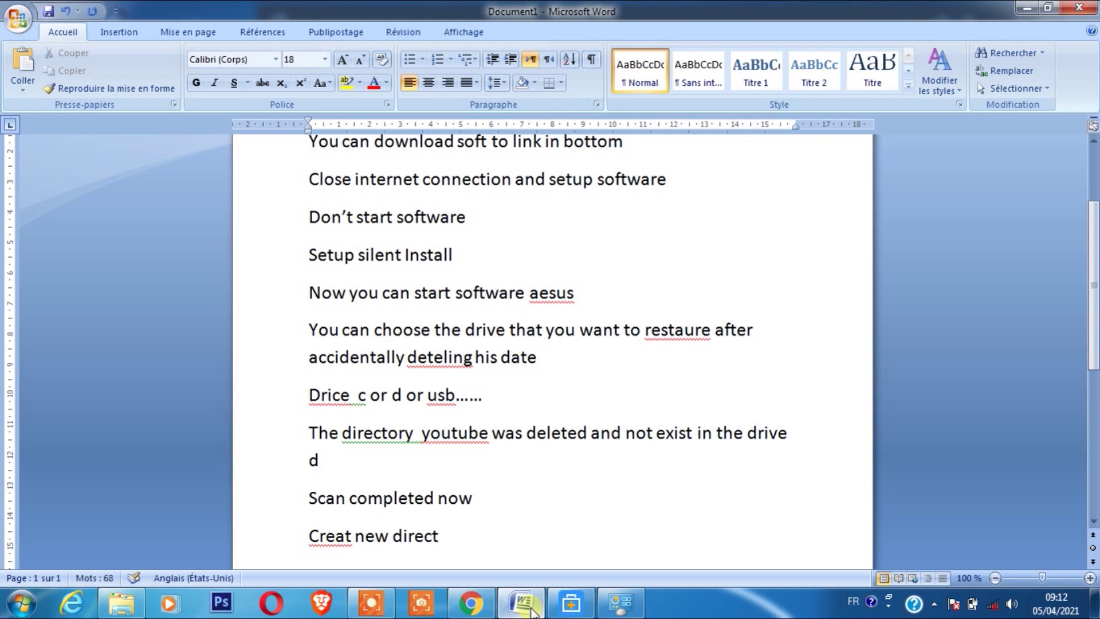
{"action": "type", "text": "ory"}
{"action": "key", "text": "Return"}
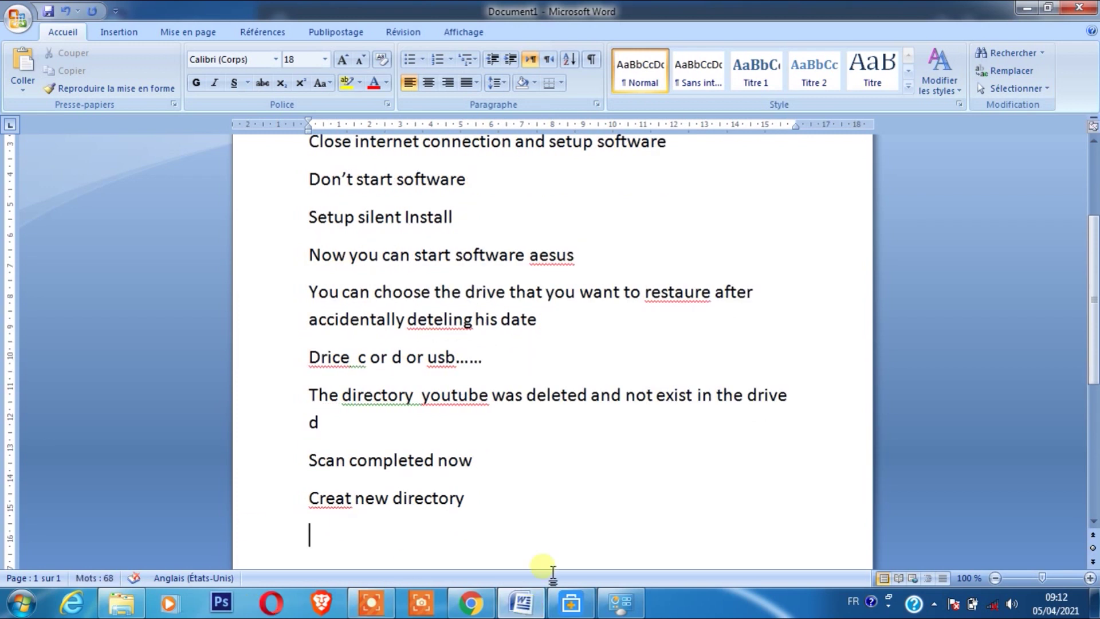
{"action": "left_click", "coordinate": [572, 605]}
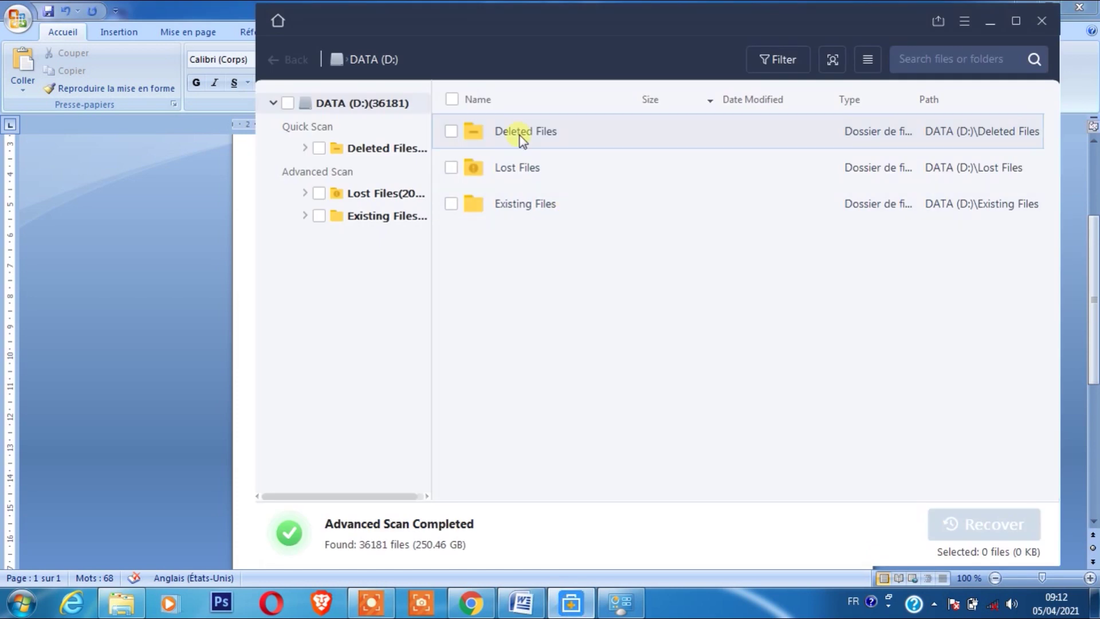
In Deleted Files > azer, tick the youtube folder (312 files, 19.02 GB) and check its subfolders.
{"action": "double_click", "coordinate": [521, 135]}
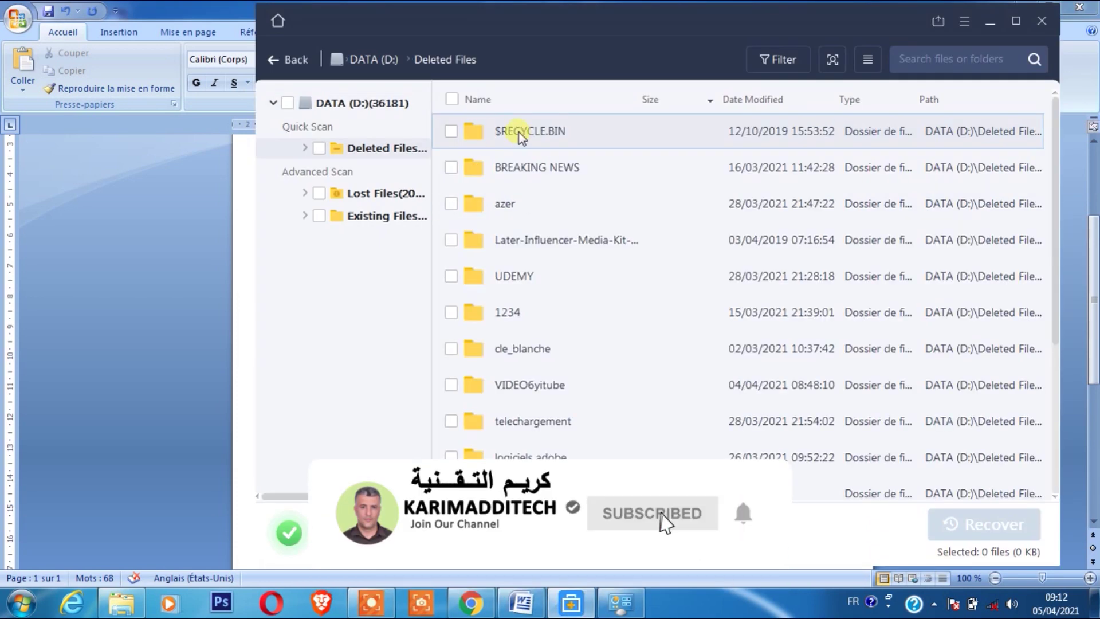
{"action": "double_click", "coordinate": [515, 211]}
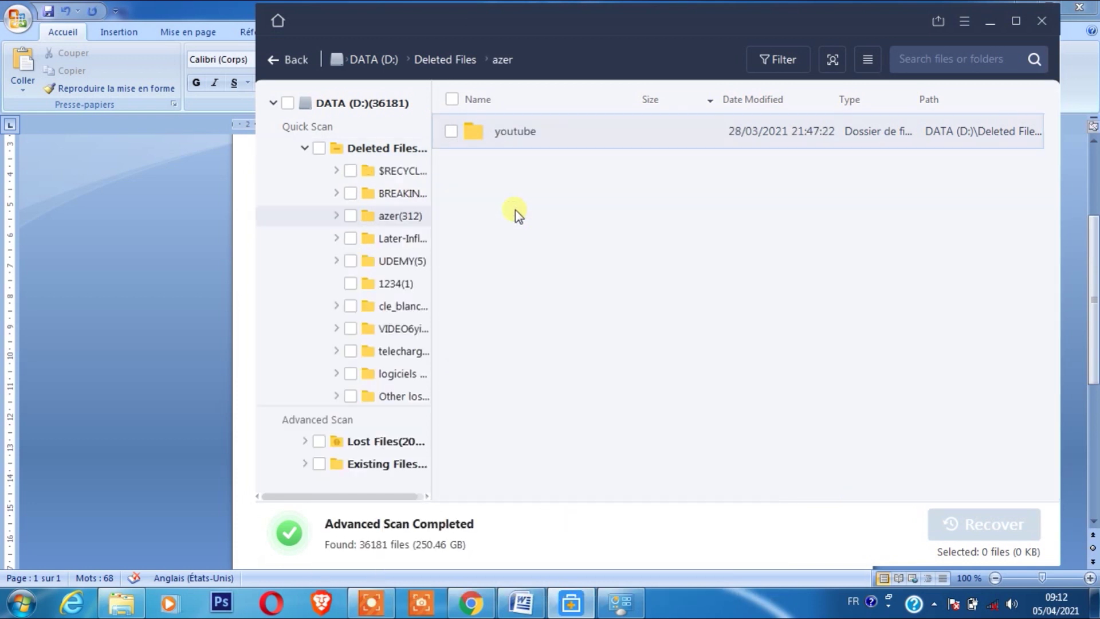
{"action": "left_click", "coordinate": [452, 131]}
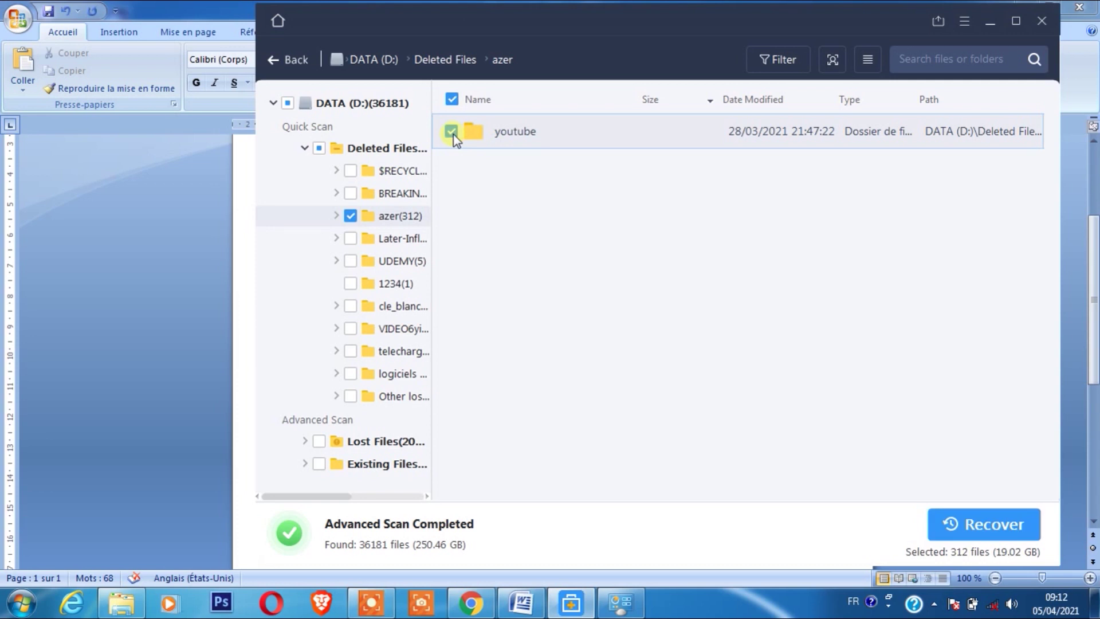
{"action": "double_click", "coordinate": [522, 135]}
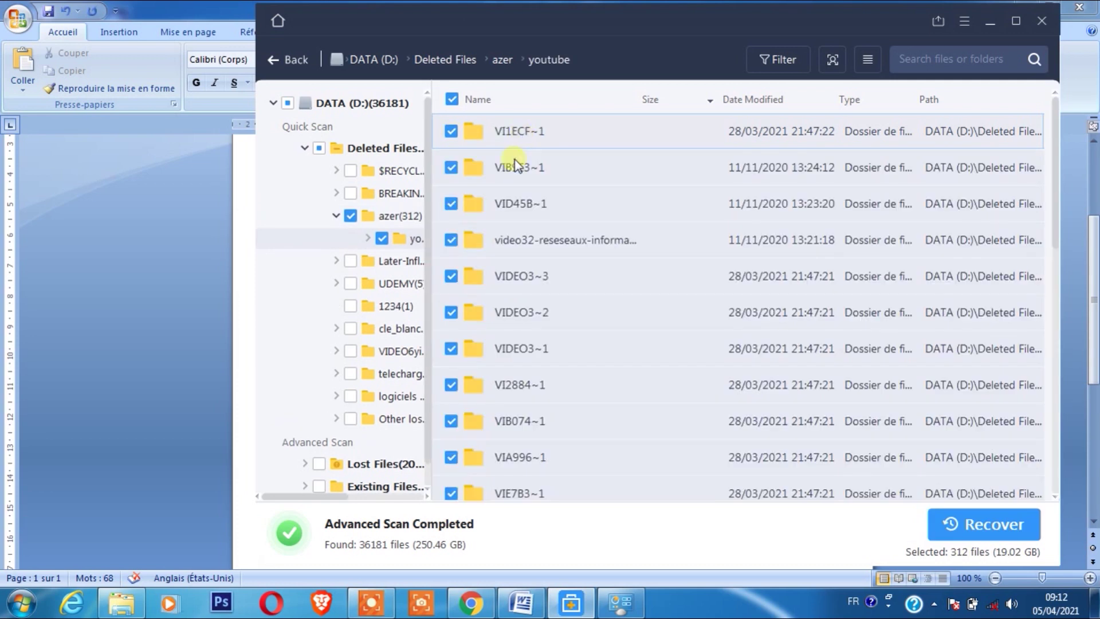
{"action": "left_click", "coordinate": [280, 60]}
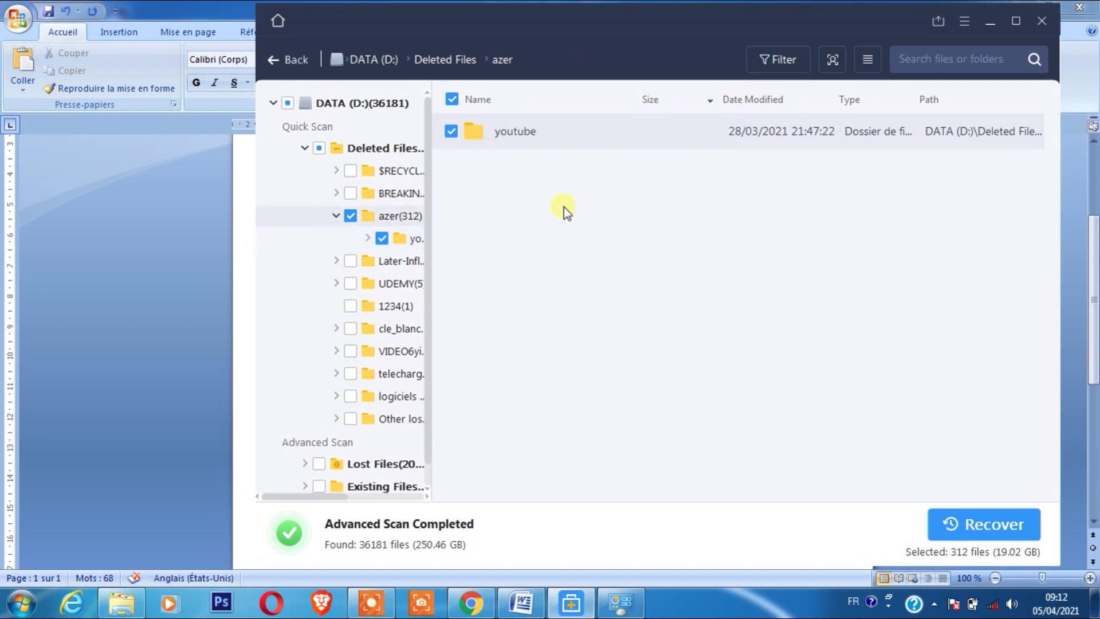
{"action": "left_click", "coordinate": [965, 531]}
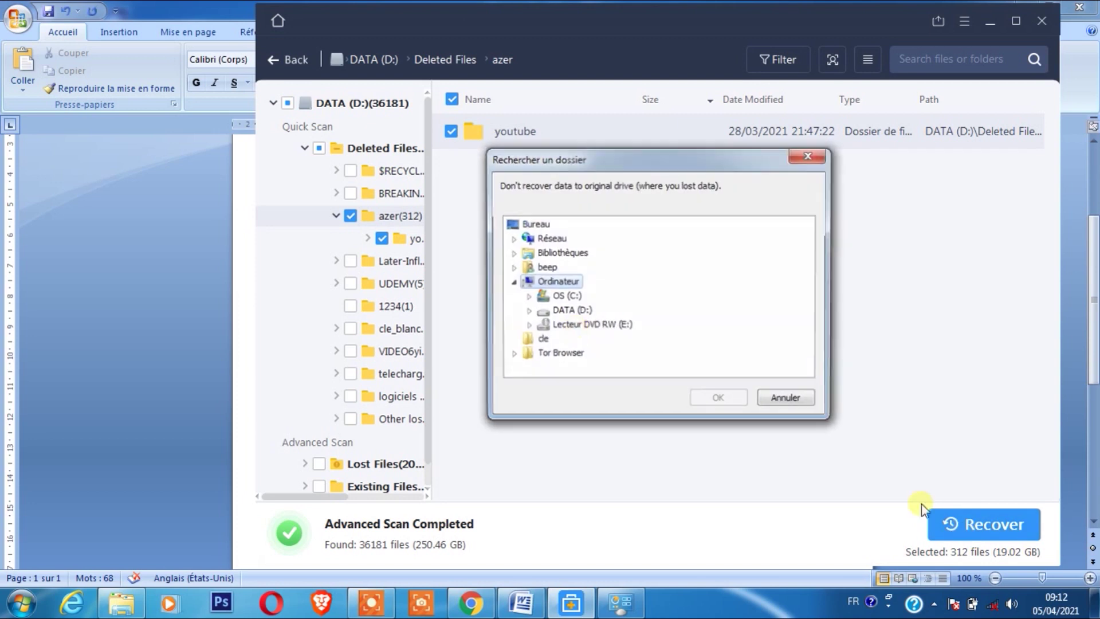
Recover the youtube files into D:\rescue, accepting the save-to-original-drive warning.
{"action": "left_click", "coordinate": [571, 309]}
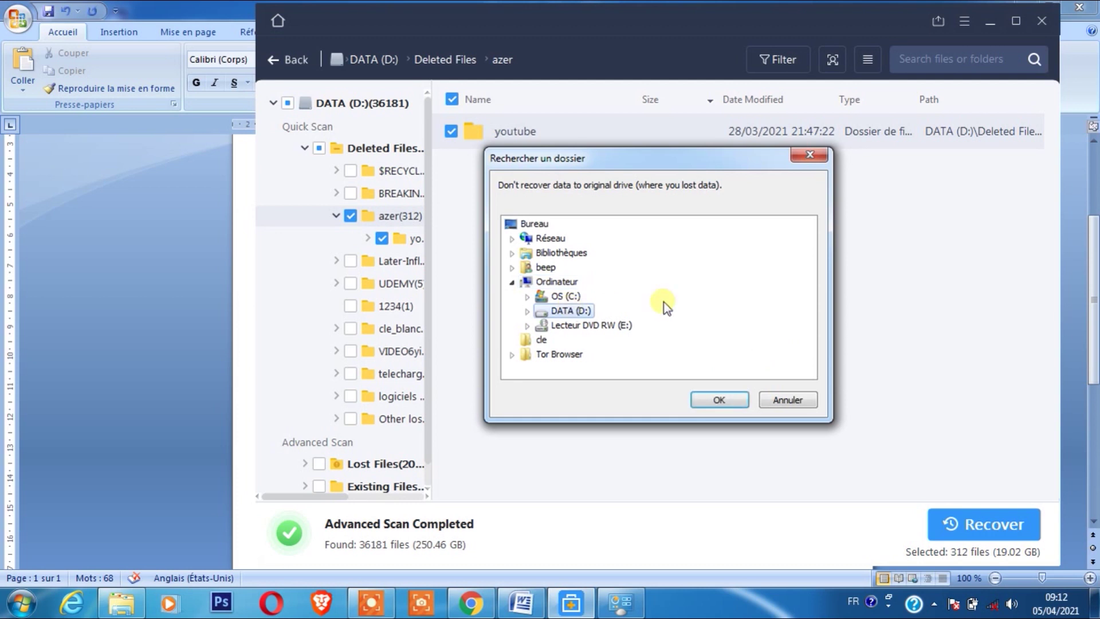
{"action": "double_click", "coordinate": [575, 310]}
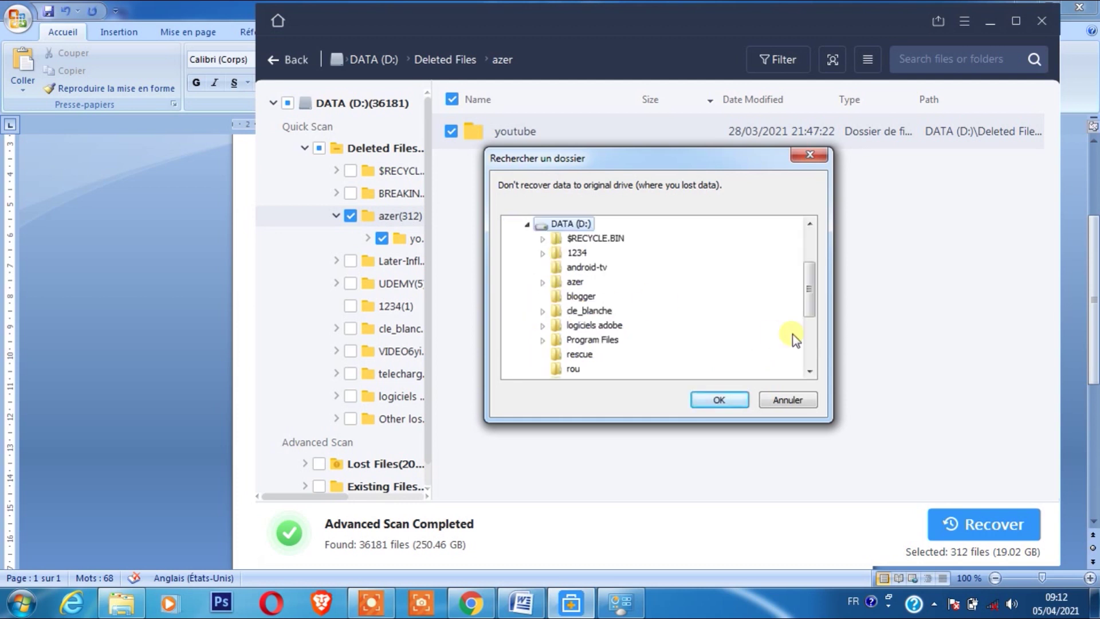
{"action": "left_click", "coordinate": [587, 355]}
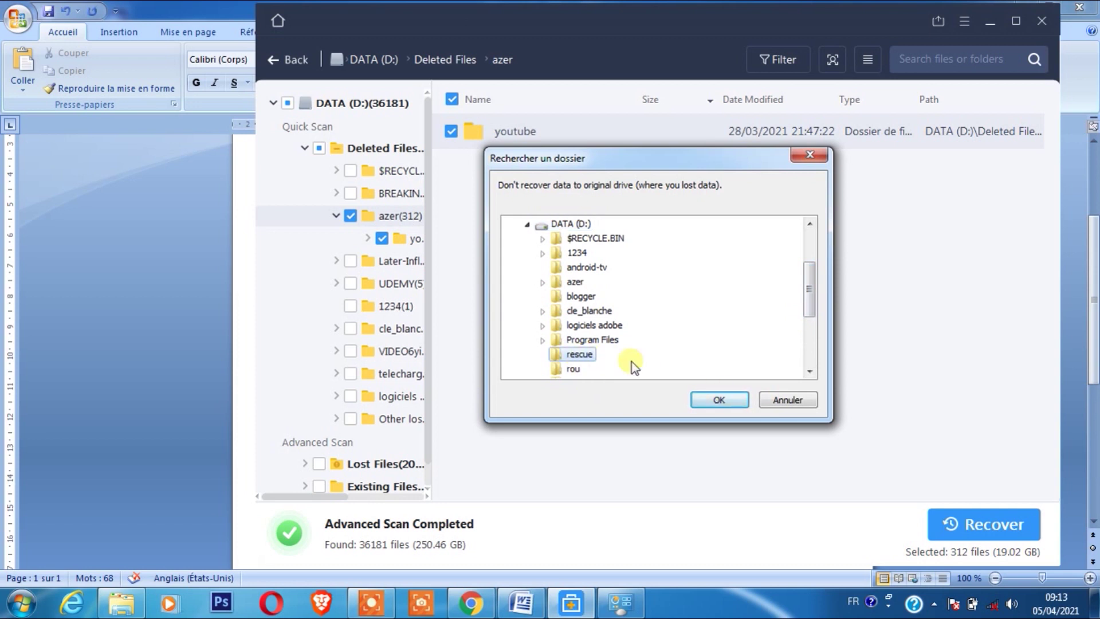
{"action": "left_click", "coordinate": [724, 402]}
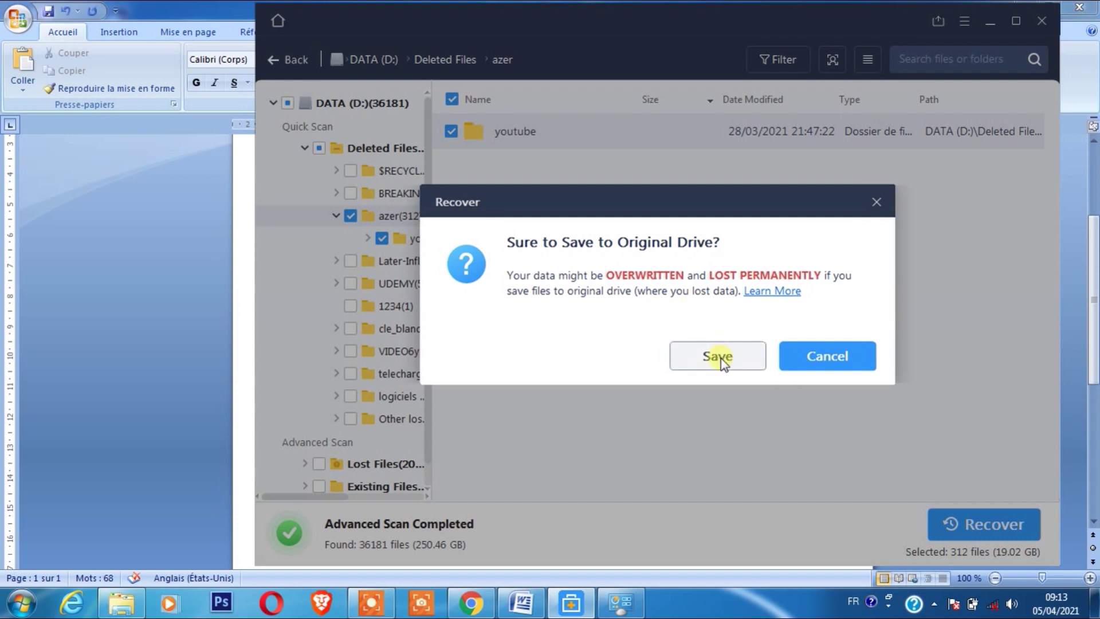
{"action": "left_click", "coordinate": [721, 358]}
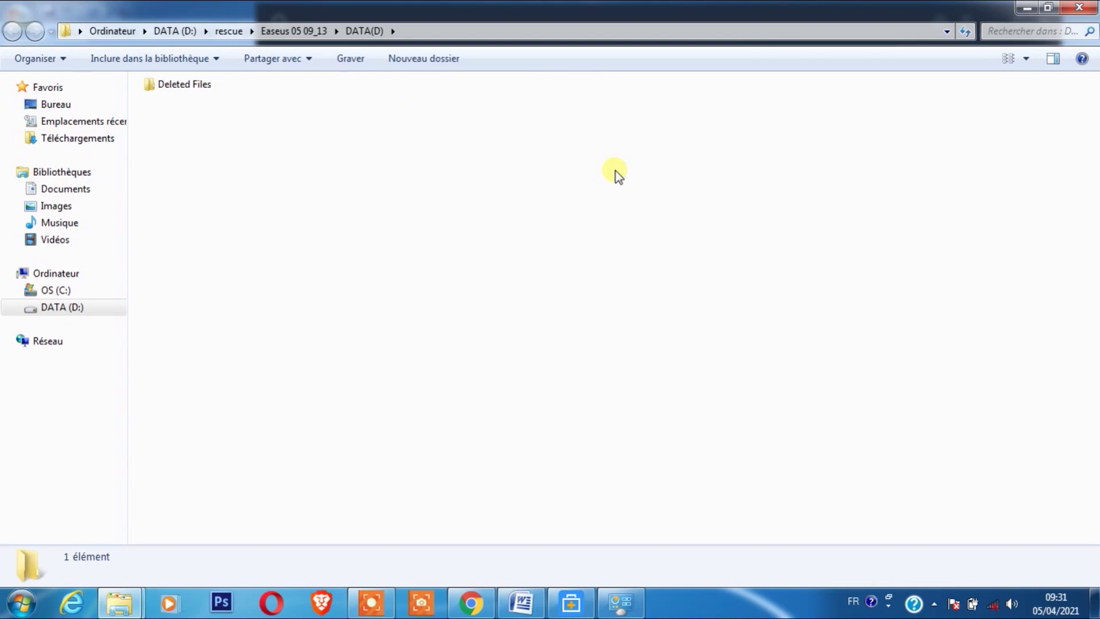
Browse Deleted Files > azer > youtube > video6-cctv and inspect CAMERA1.jpg and CAMERA.jpg.
{"action": "double_click", "coordinate": [177, 83]}
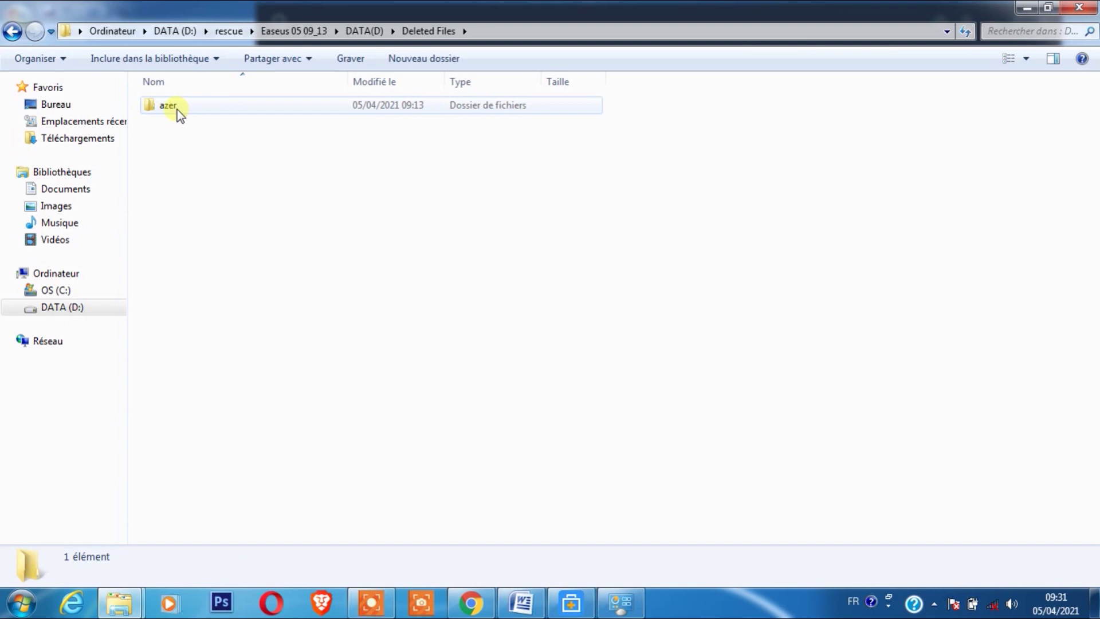
{"action": "double_click", "coordinate": [177, 109]}
{"action": "double_click", "coordinate": [177, 109]}
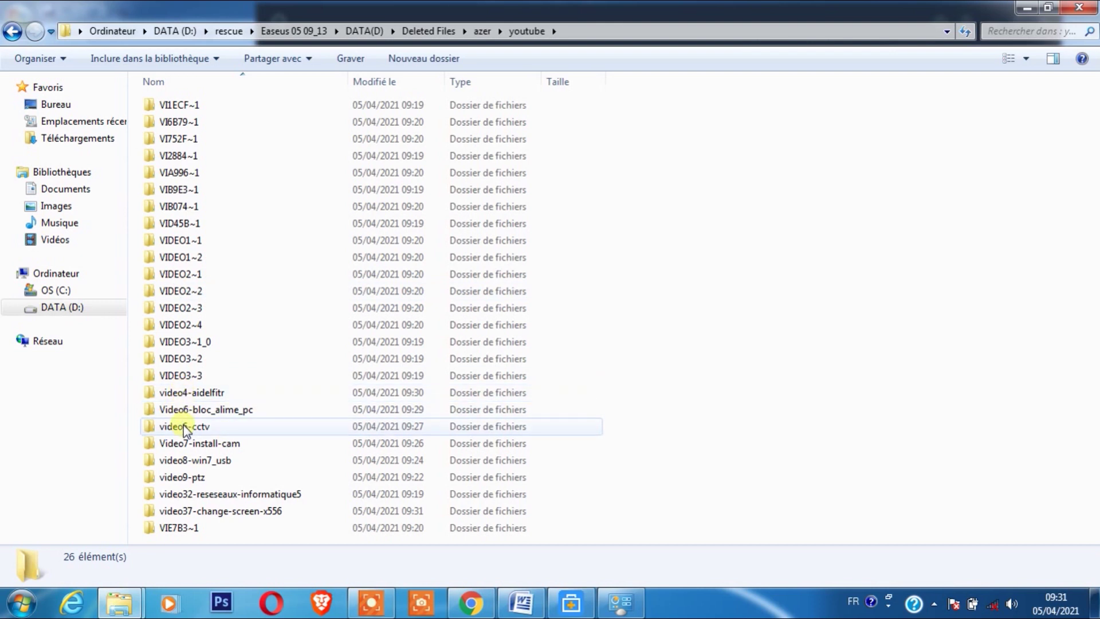
{"action": "double_click", "coordinate": [184, 424]}
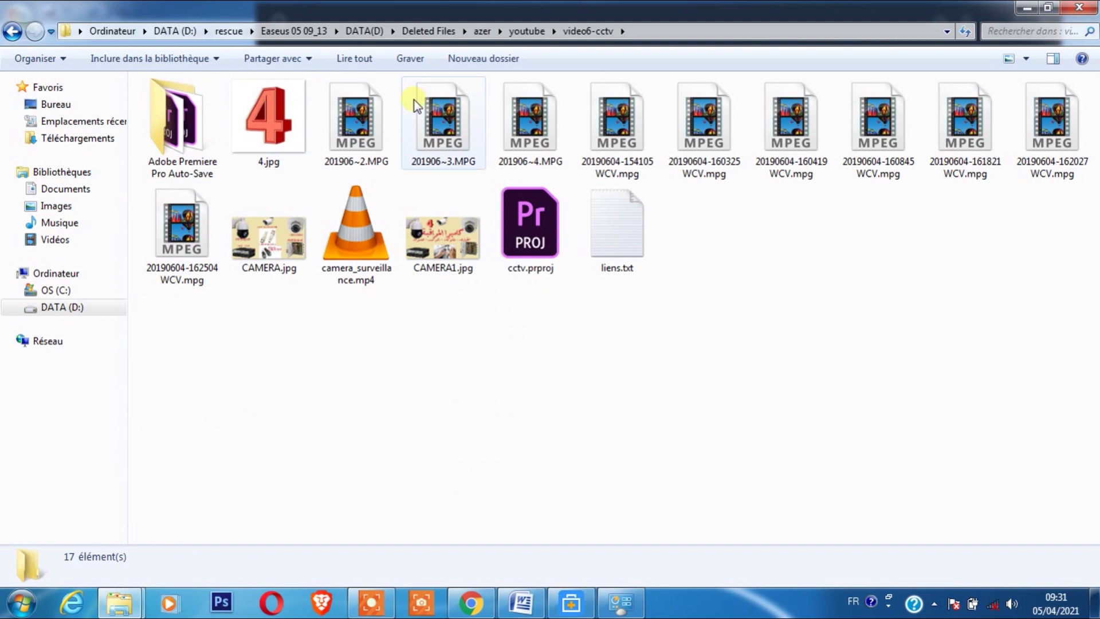
{"action": "left_click", "coordinate": [453, 239]}
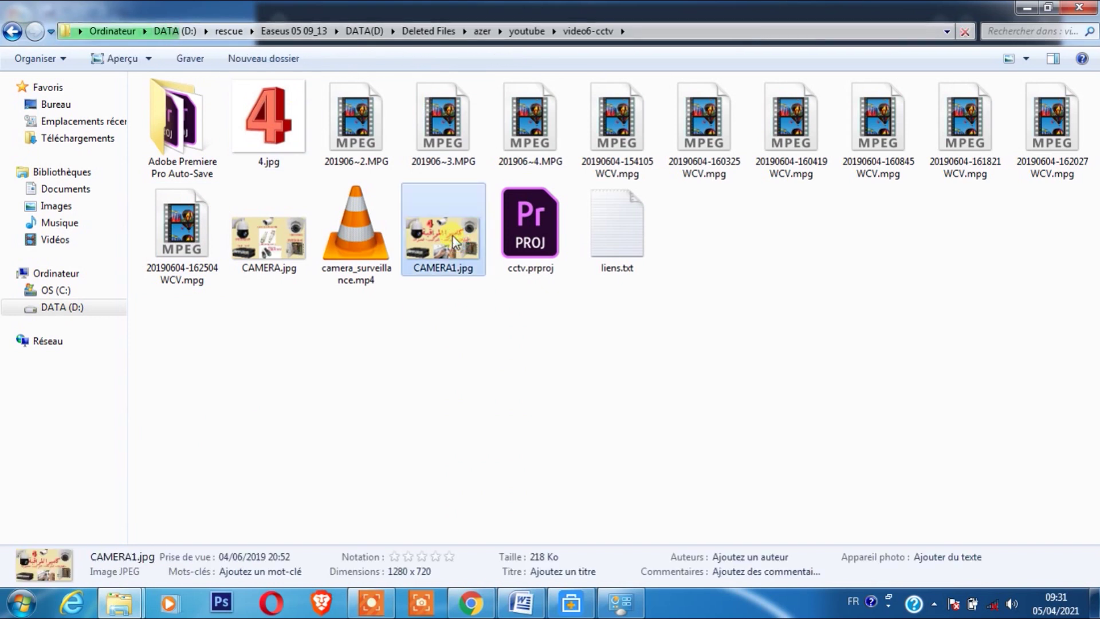
{"action": "left_click", "coordinate": [254, 231]}
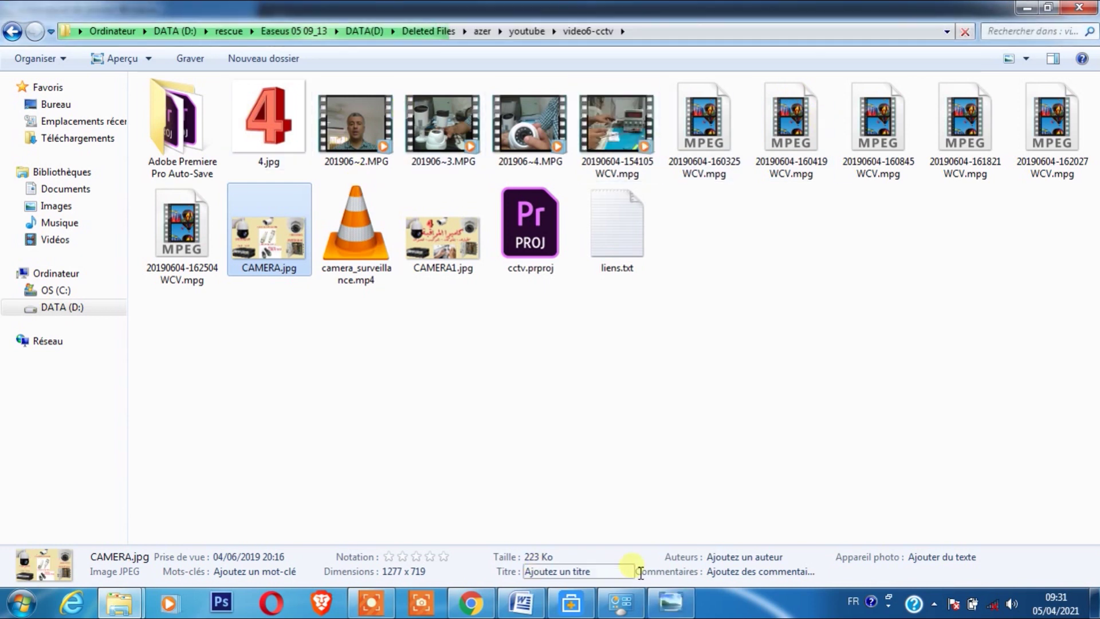
{"action": "mouse_move", "coordinate": [521, 603]}
{"action": "left_click", "coordinate": [463, 544]}
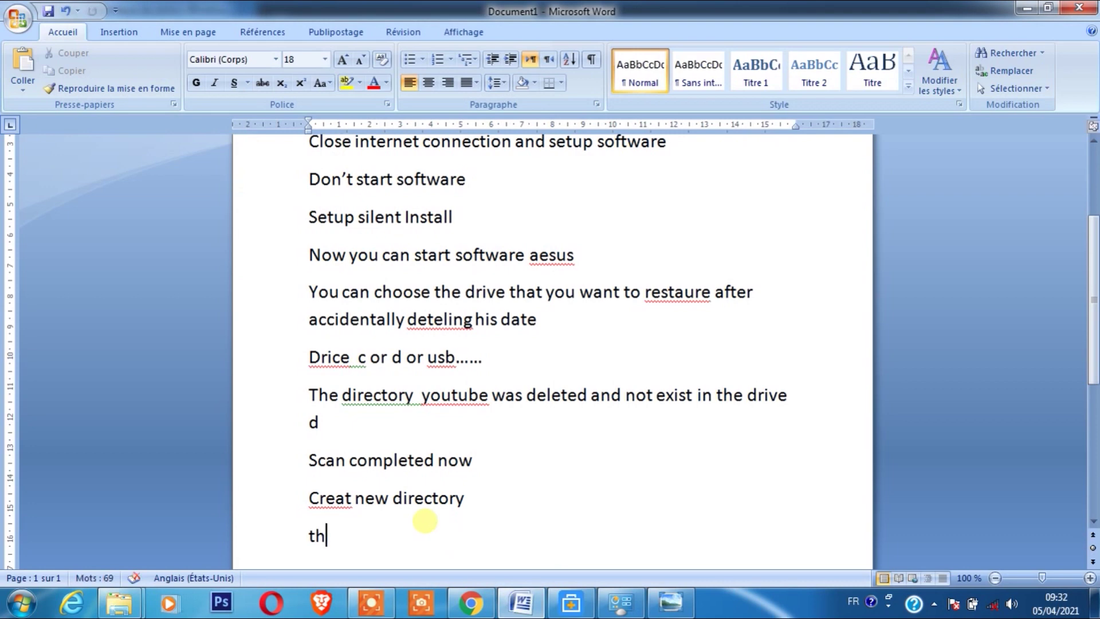
Finish the 'That's all' line, type 'ok' below it and set it to 48 point.
{"action": "type", "text": "ll"}
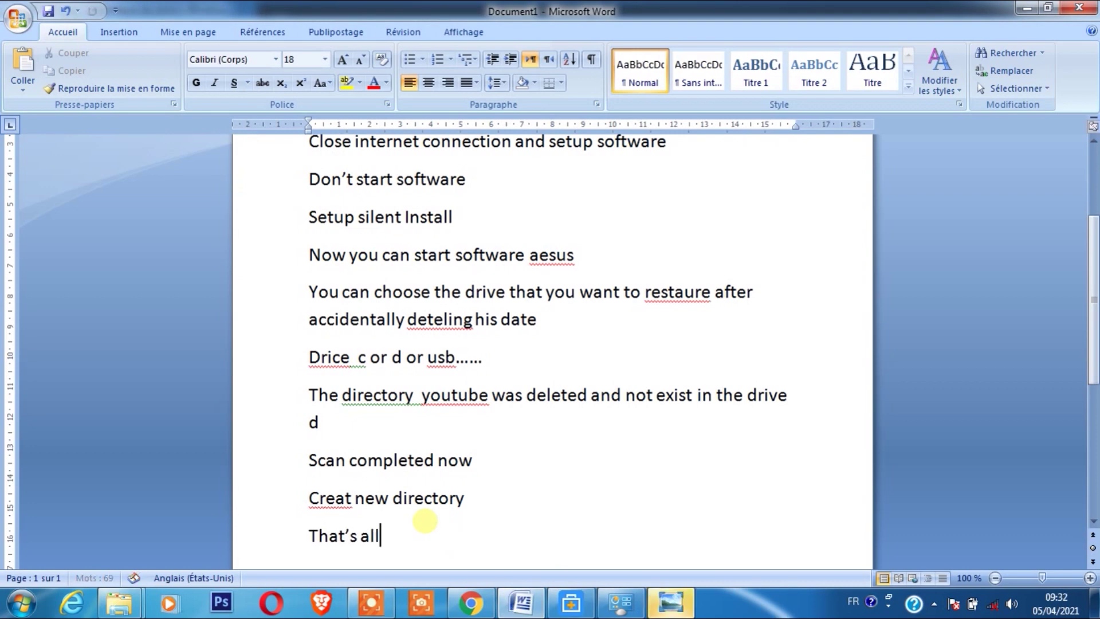
{"action": "key", "text": "Return"}
{"action": "key", "text": "Return"}
{"action": "key", "text": "Return"}
{"action": "type", "text": "ok"}
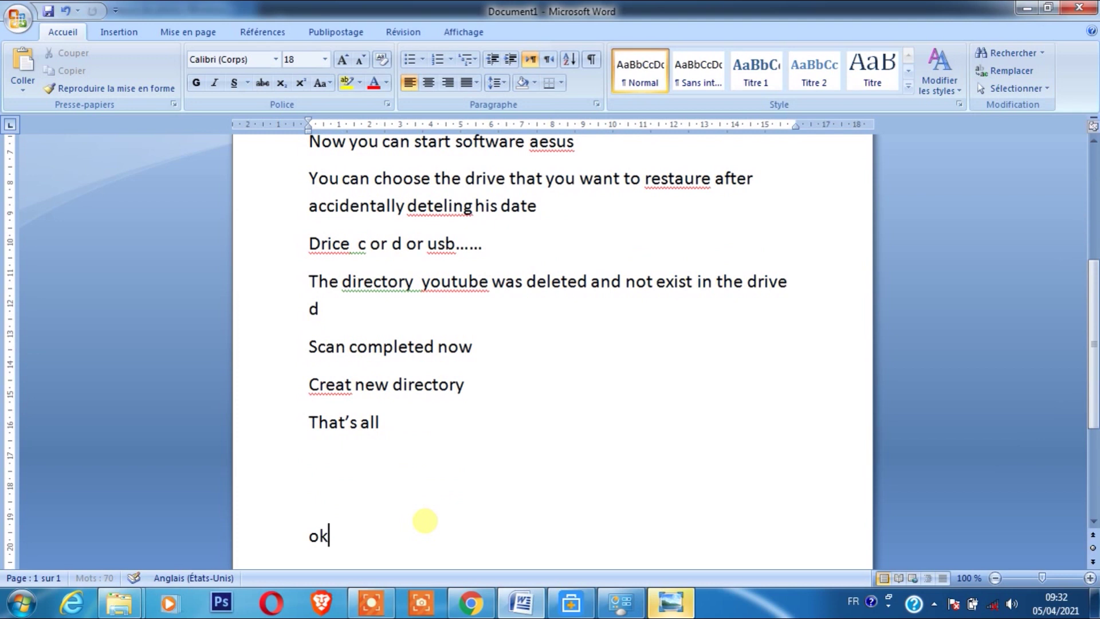
{"action": "left_click_drag", "start_coordinate": [393, 523], "coordinate": [304, 523]}
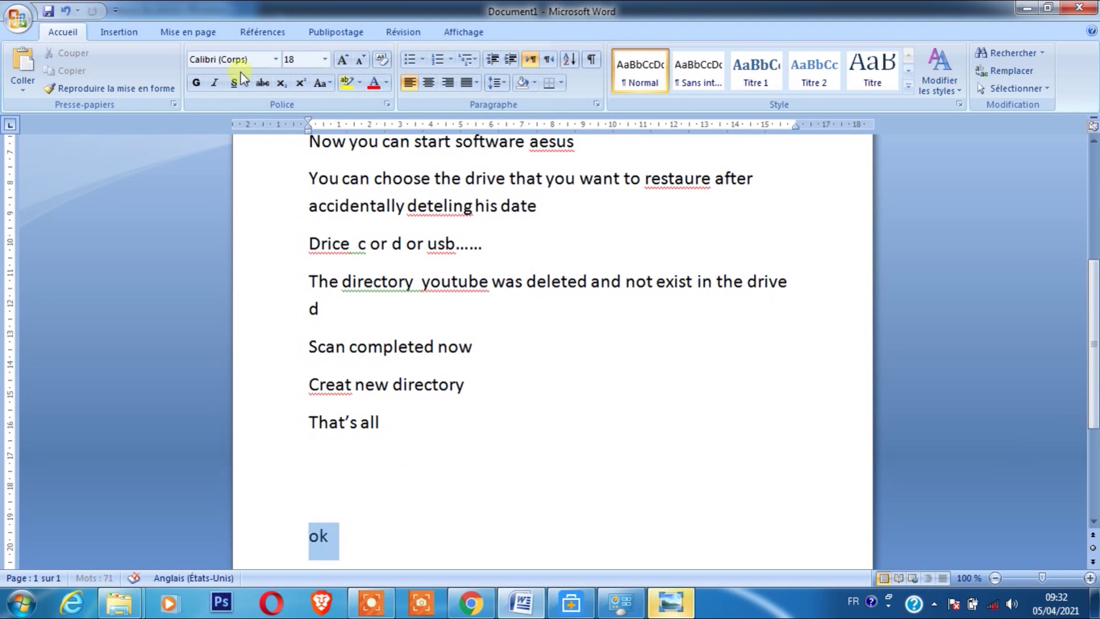
{"action": "left_click", "coordinate": [325, 58]}
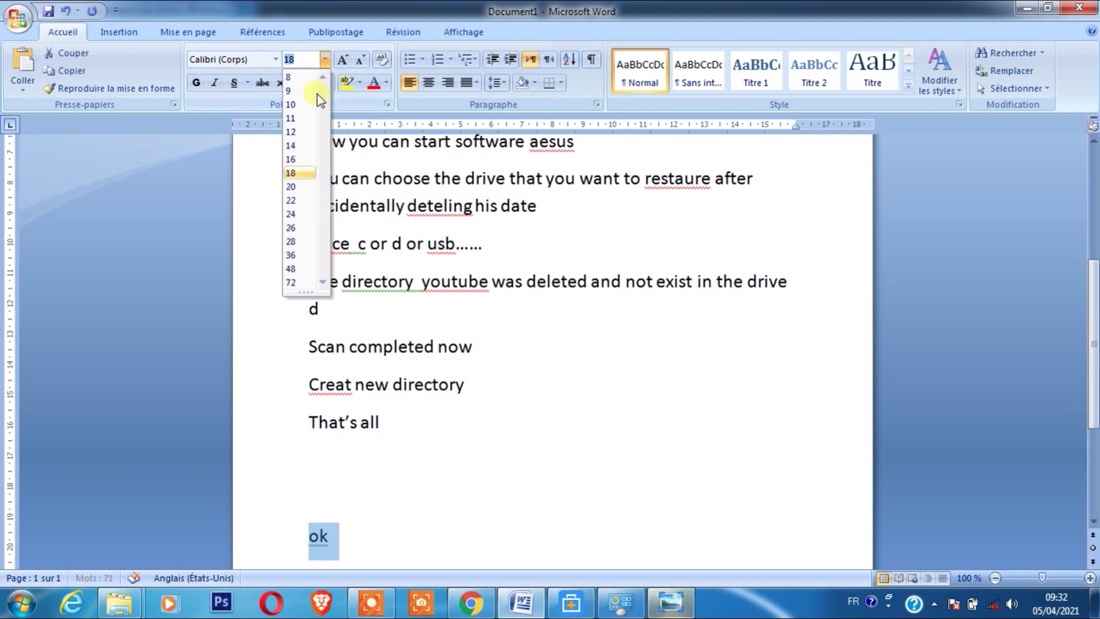
{"action": "left_click", "coordinate": [298, 272]}
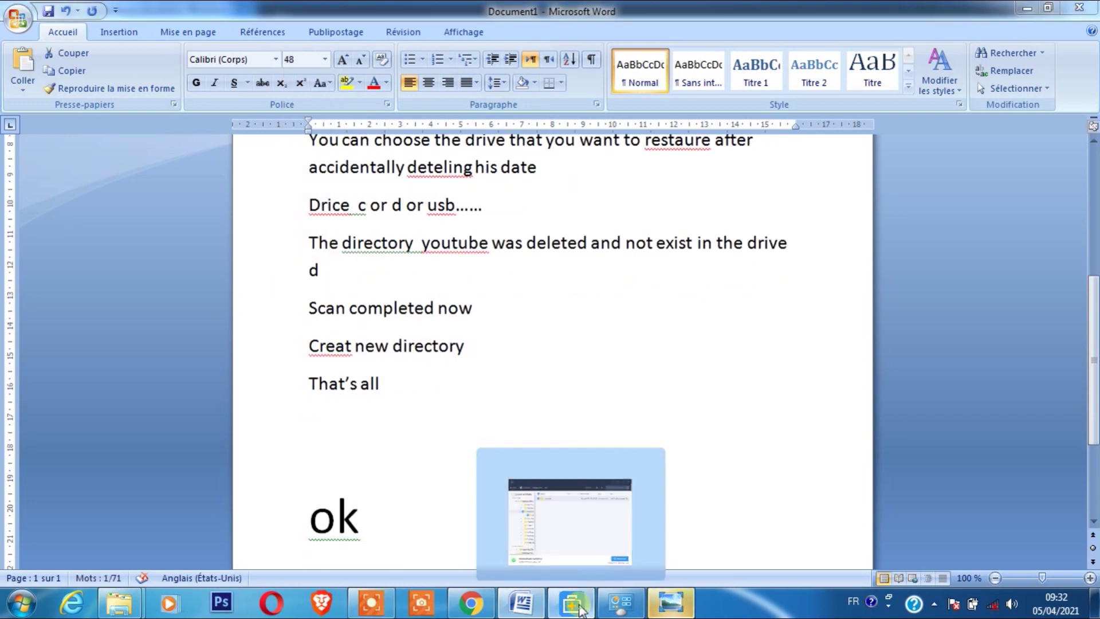
{"action": "left_click", "coordinate": [577, 607]}
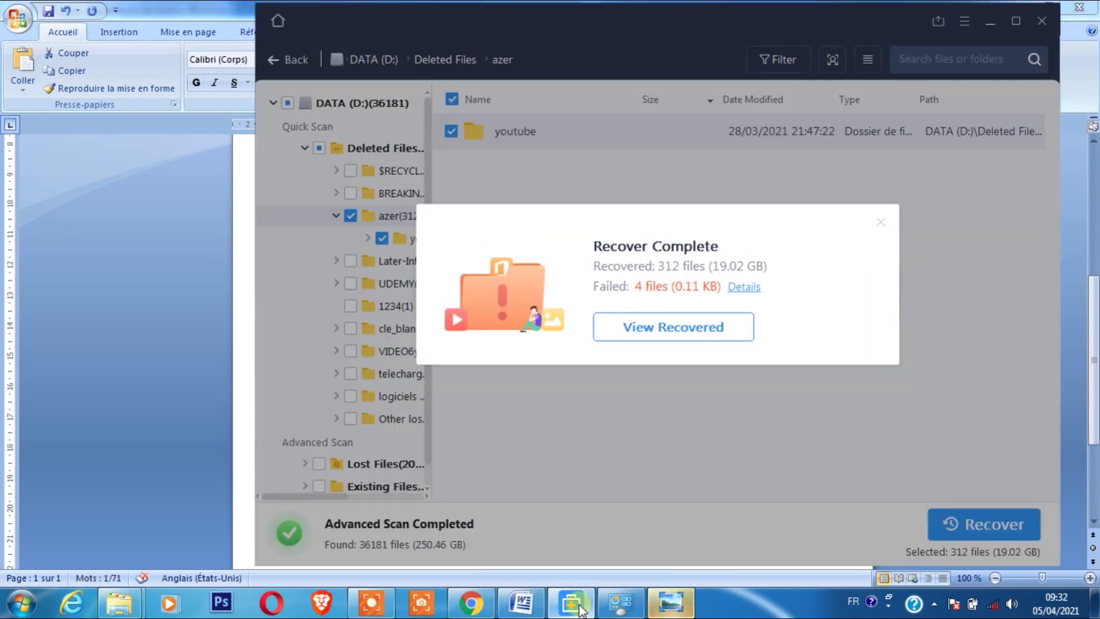
Open the recovered-files location from Recover Complete, then close the summary.
{"action": "left_click", "coordinate": [658, 327]}
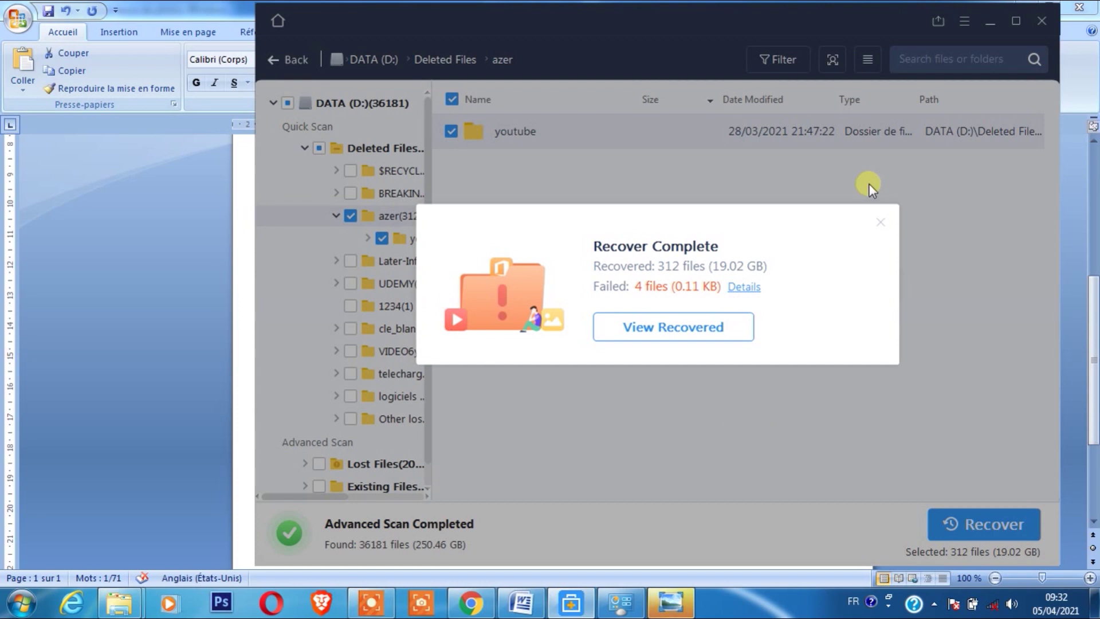
{"action": "left_click", "coordinate": [882, 228]}
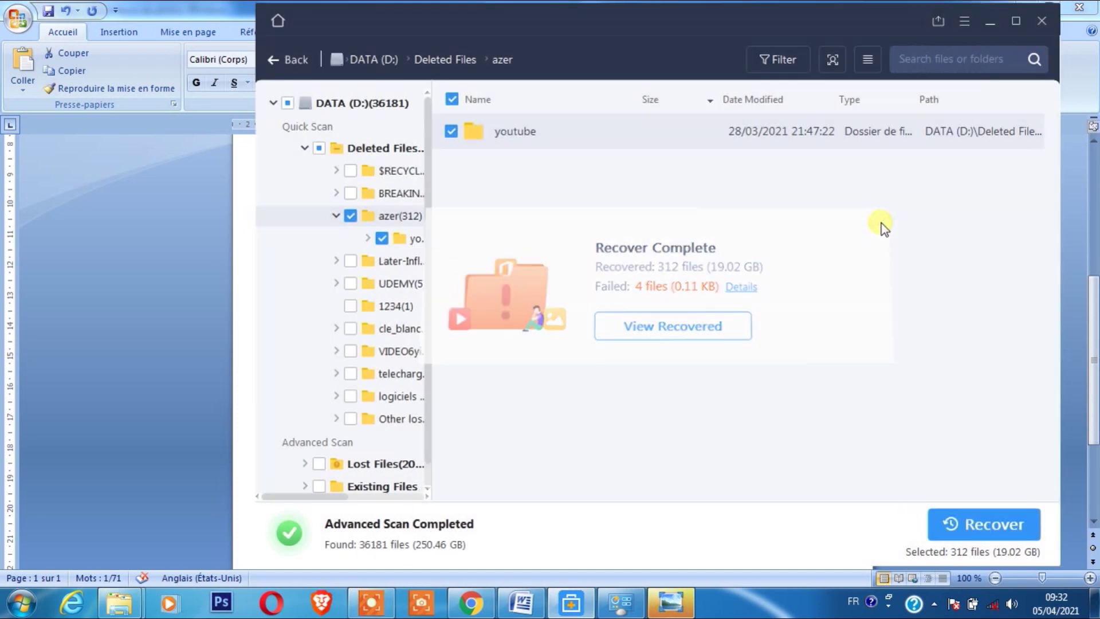